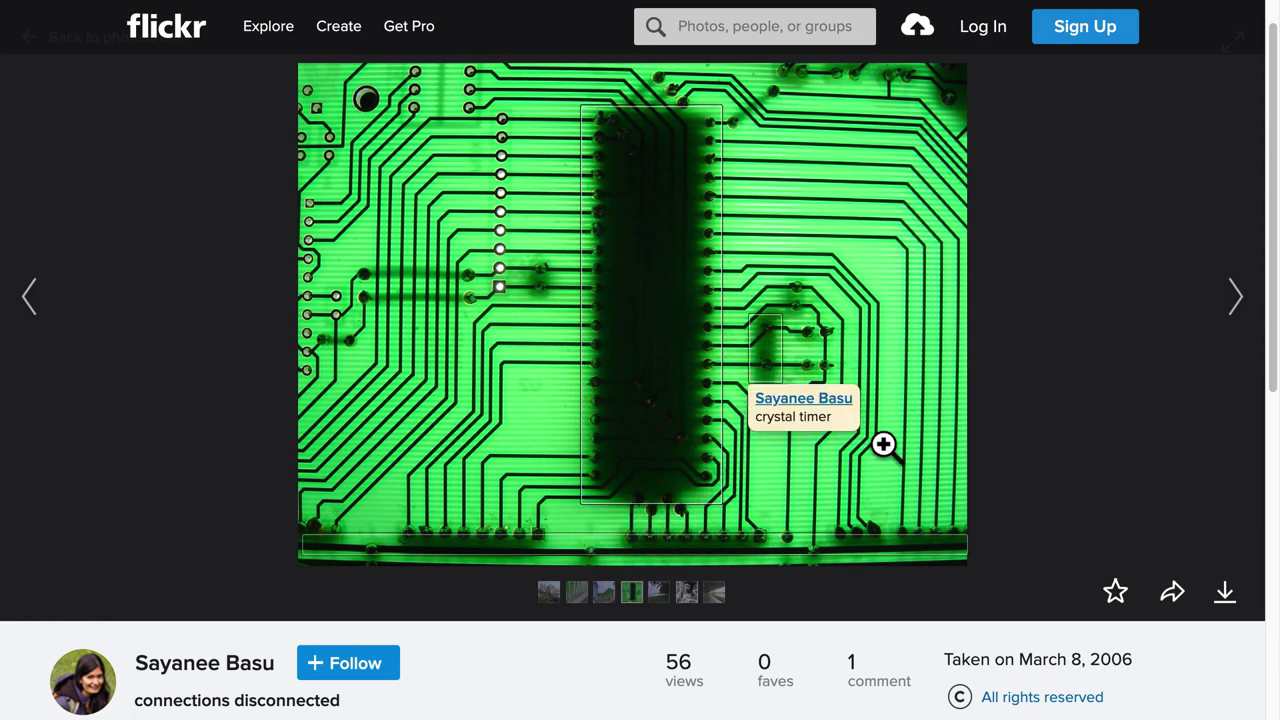
Step: Highlight the photo's March 8, 2006 date, then scroll down to the comments and camera details
drag(1023, 668, 1160, 683)
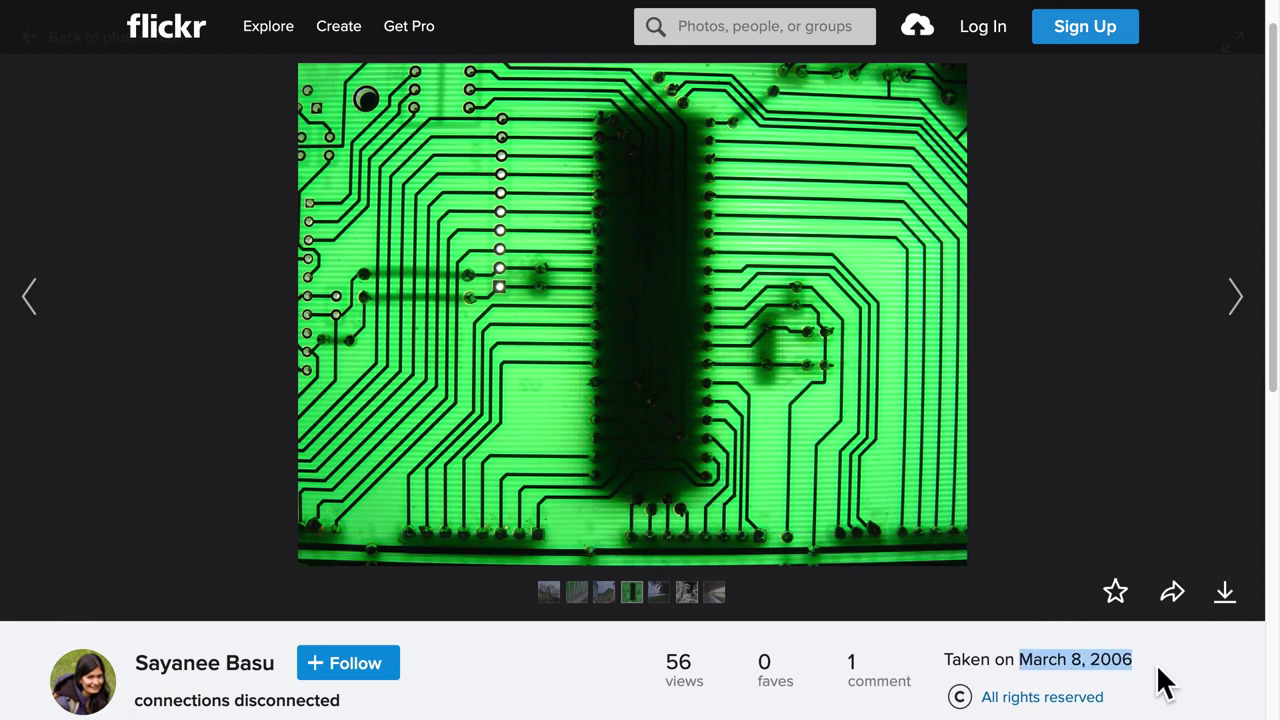
click(1161, 683)
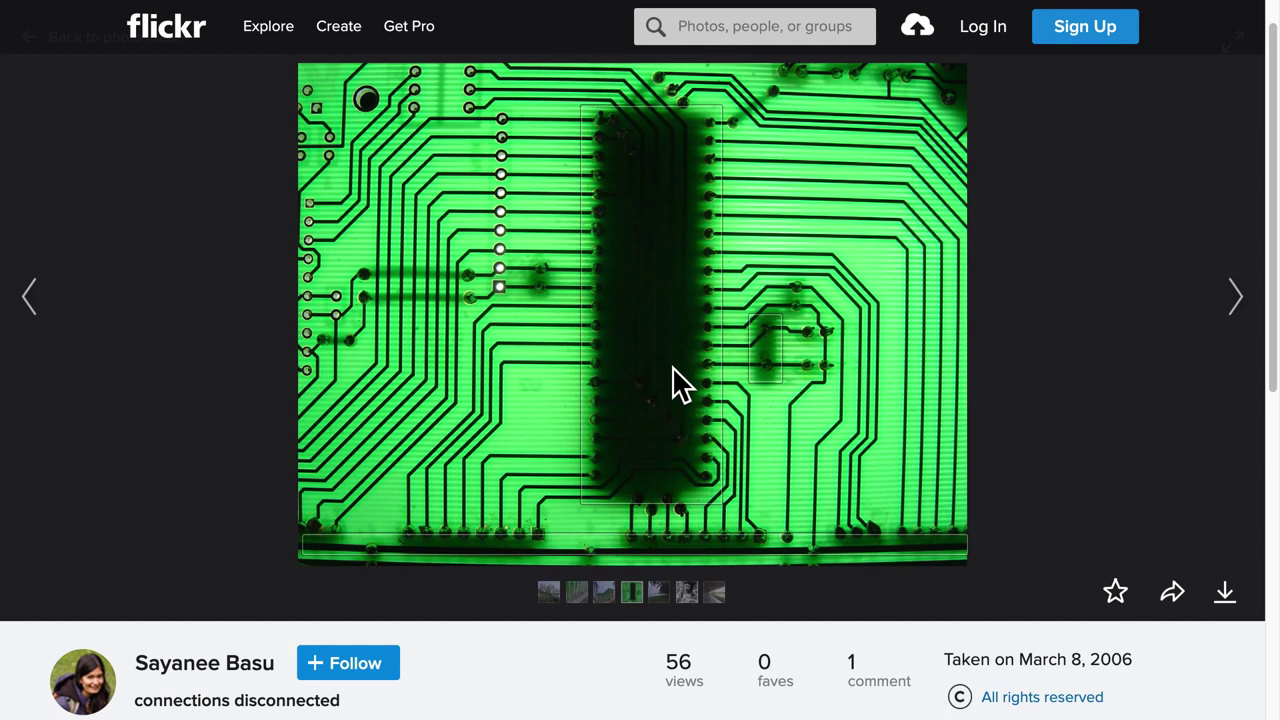
mouse_move(650, 378)
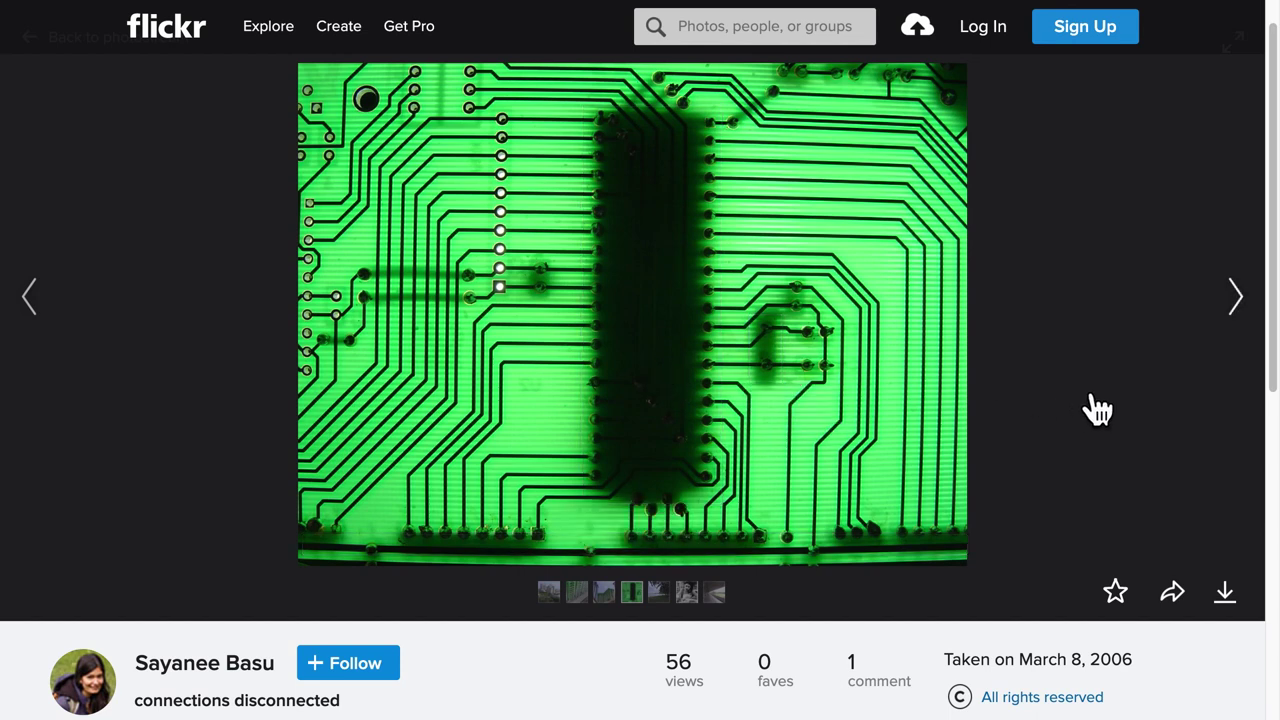
scroll(1098, 410, down, 2)
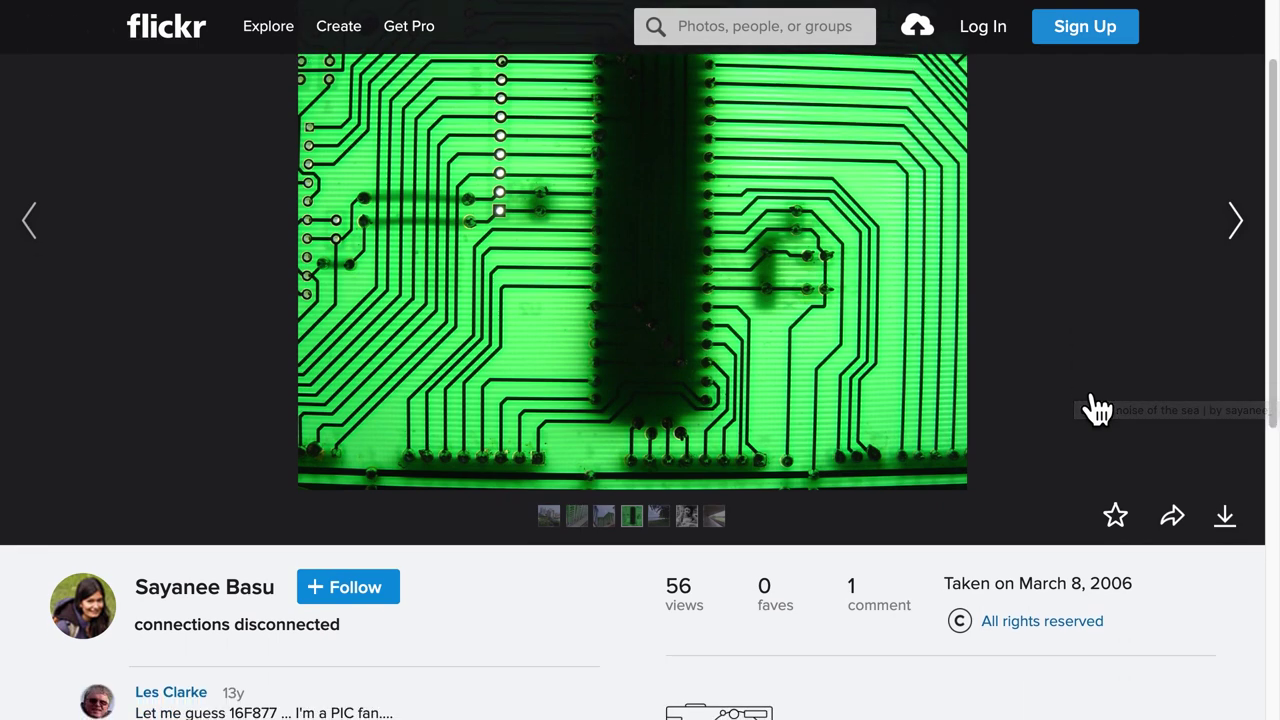
scroll(1095, 398, down, 1)
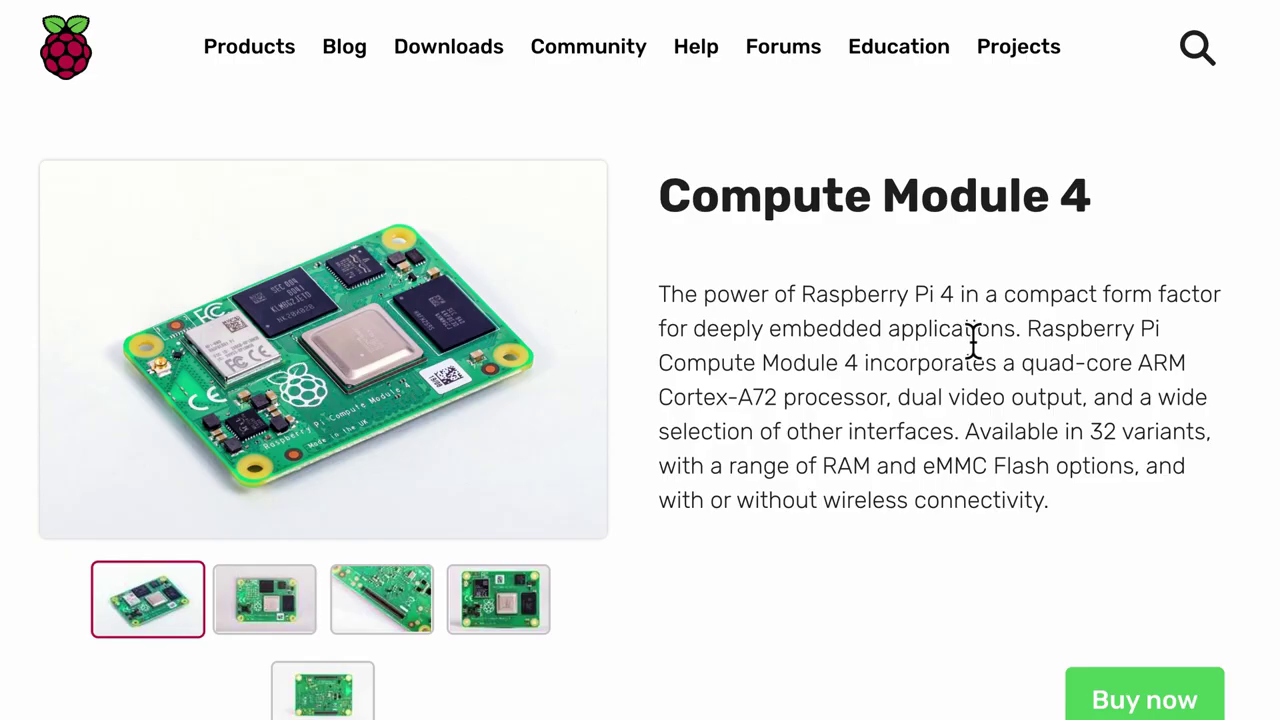
Step: View the top-down and angled connector photos, then highlight that the IO Board suits end products
click(245, 598)
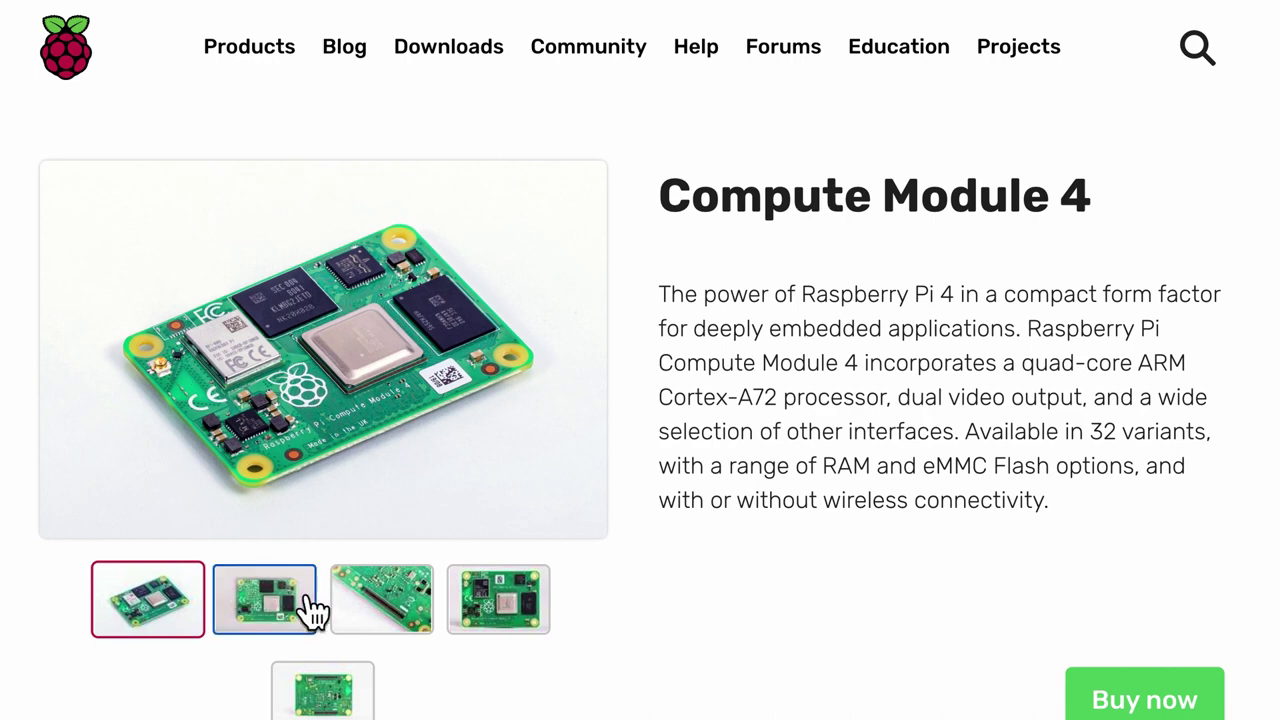
click(415, 630)
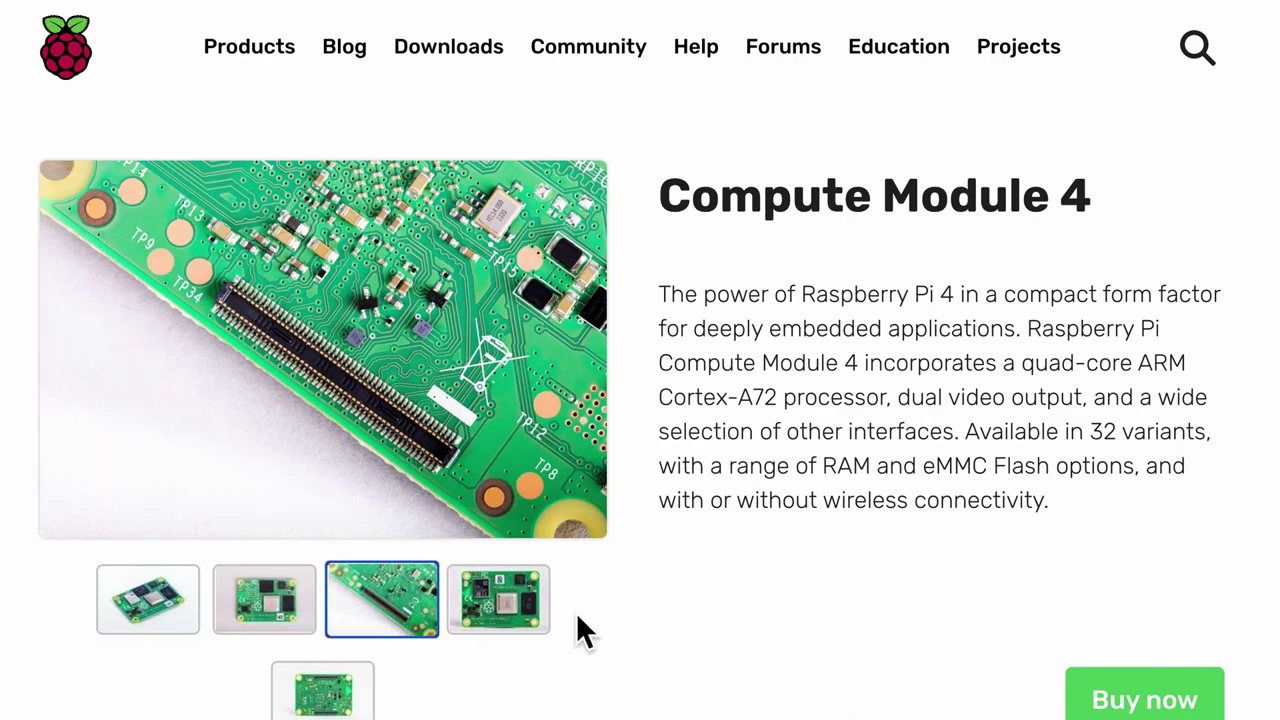
scroll(578, 614, down, 10)
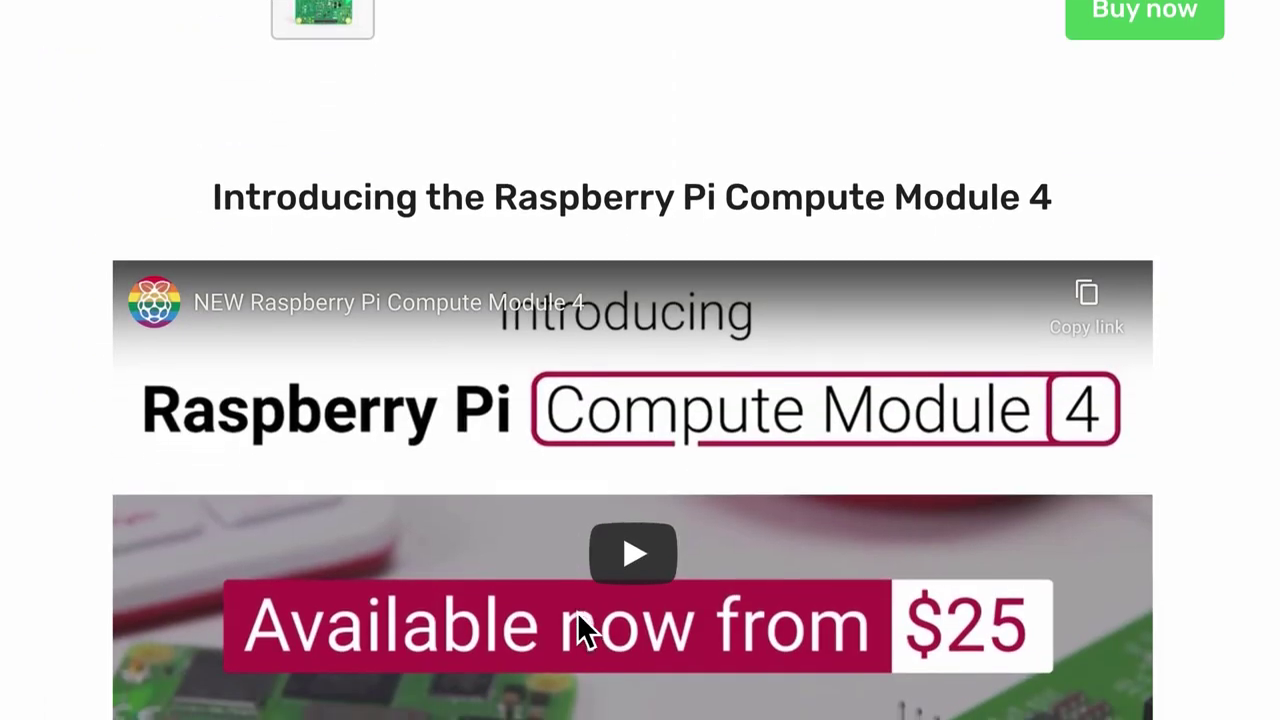
scroll(578, 615, down, 5)
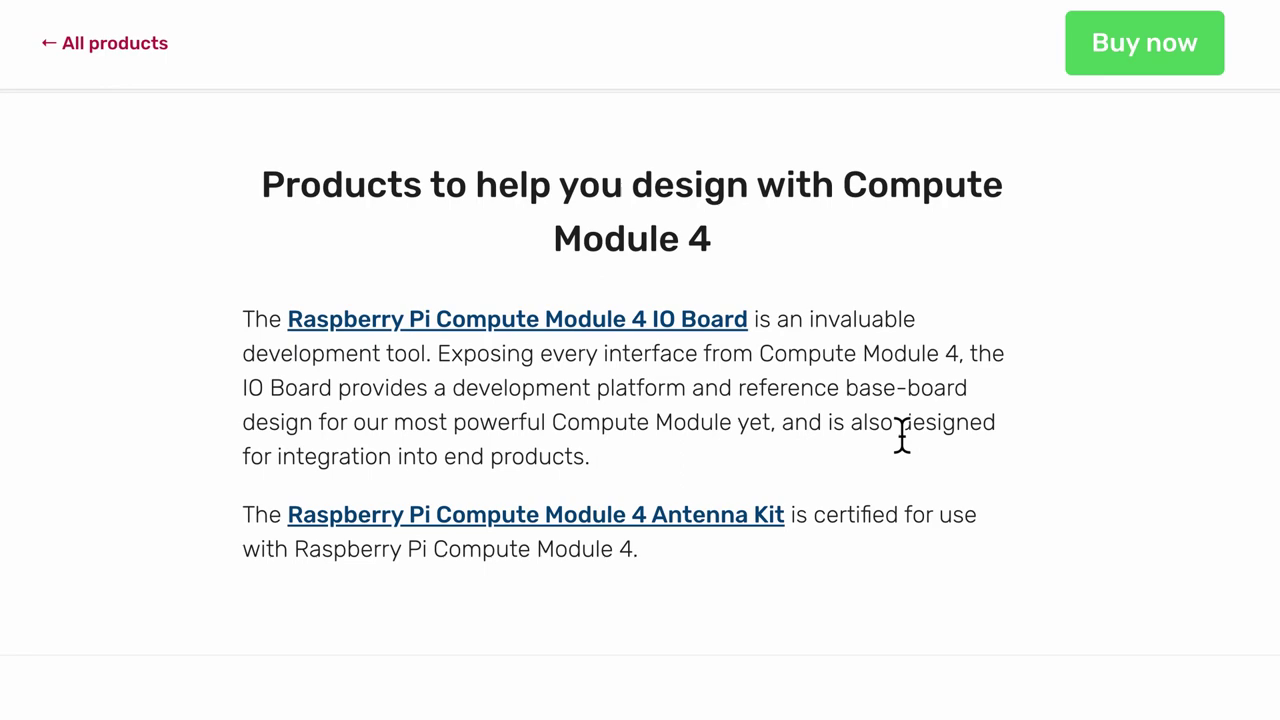
drag(900, 428, 914, 462)
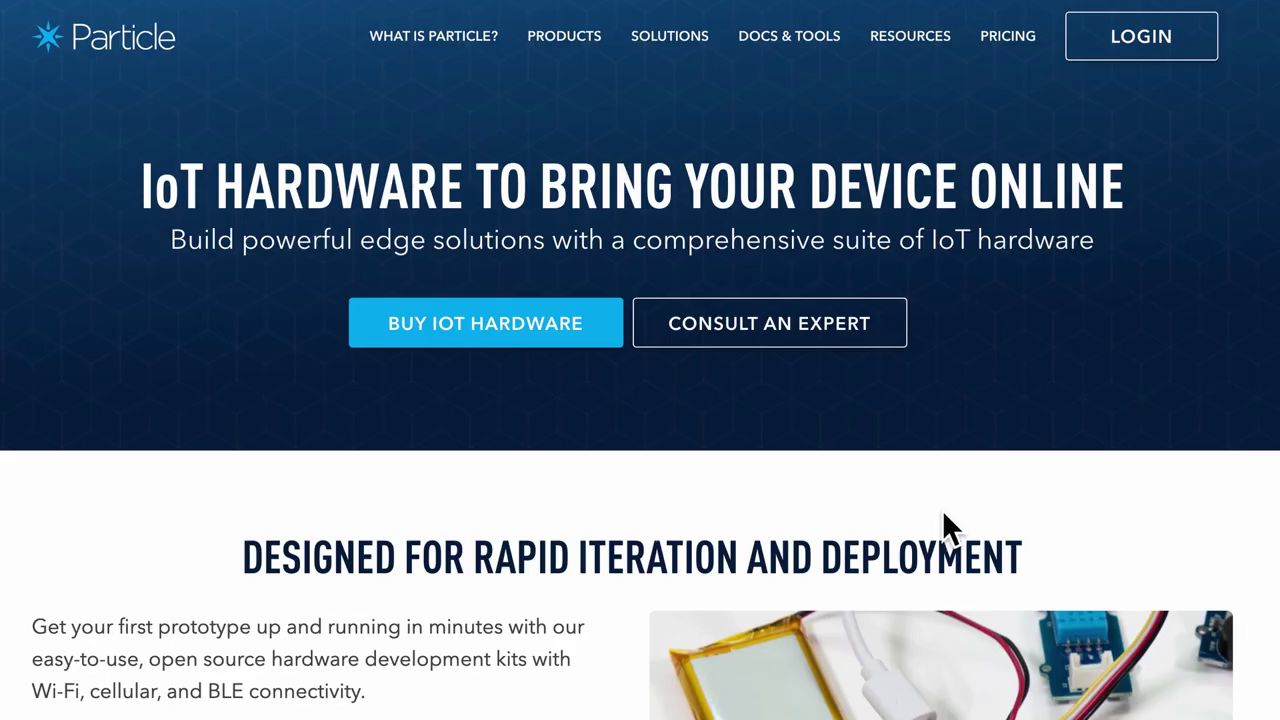
Step: Highlight the 'Designed for rapid iteration and deployment' heading on the Particle homepage
scroll(942, 509, down, 4)
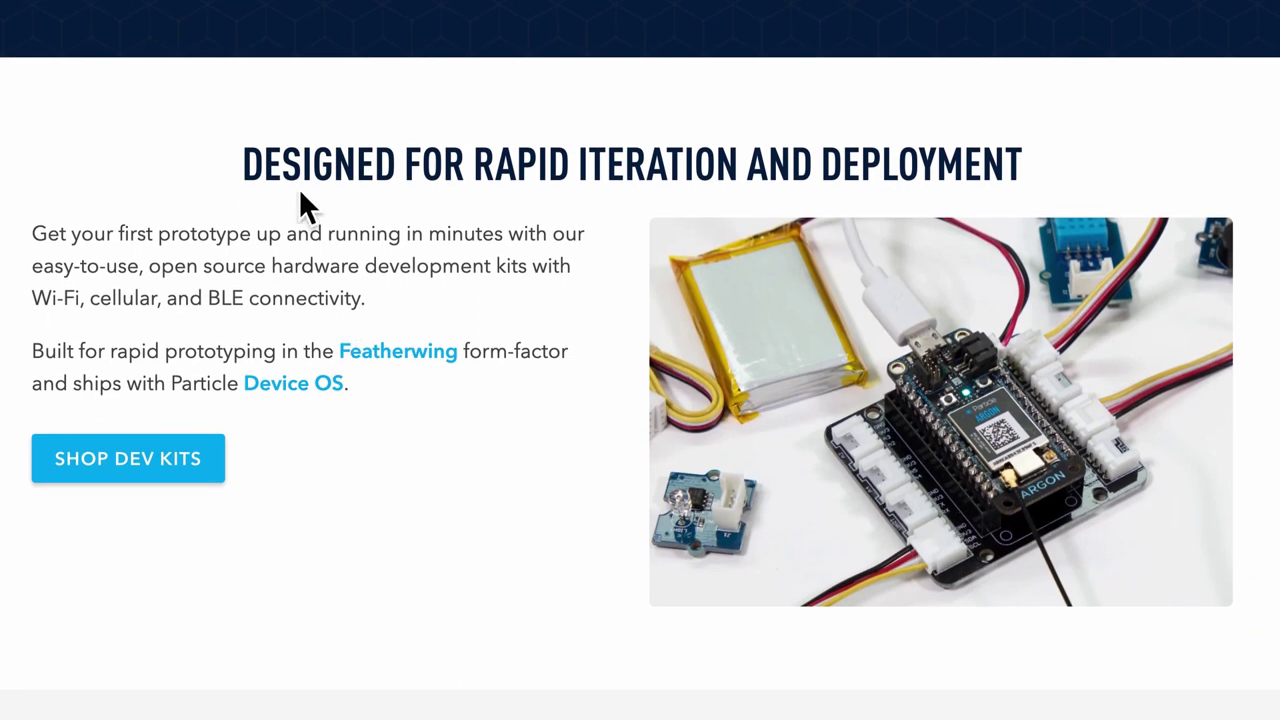
drag(246, 168, 1080, 185)
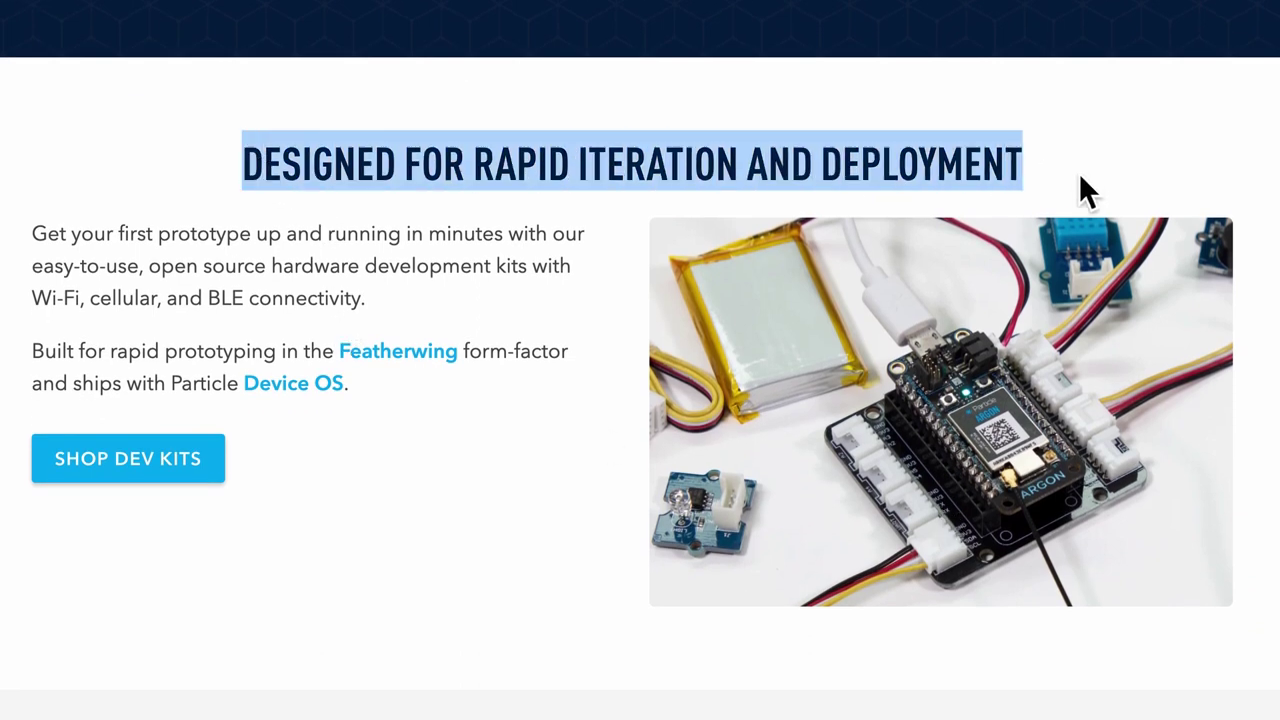
click(1268, 488)
Step: Highlight the surface-mountable design bullet under 'Scale with industrial-grade durability'
scroll(995, 543, down, 5)
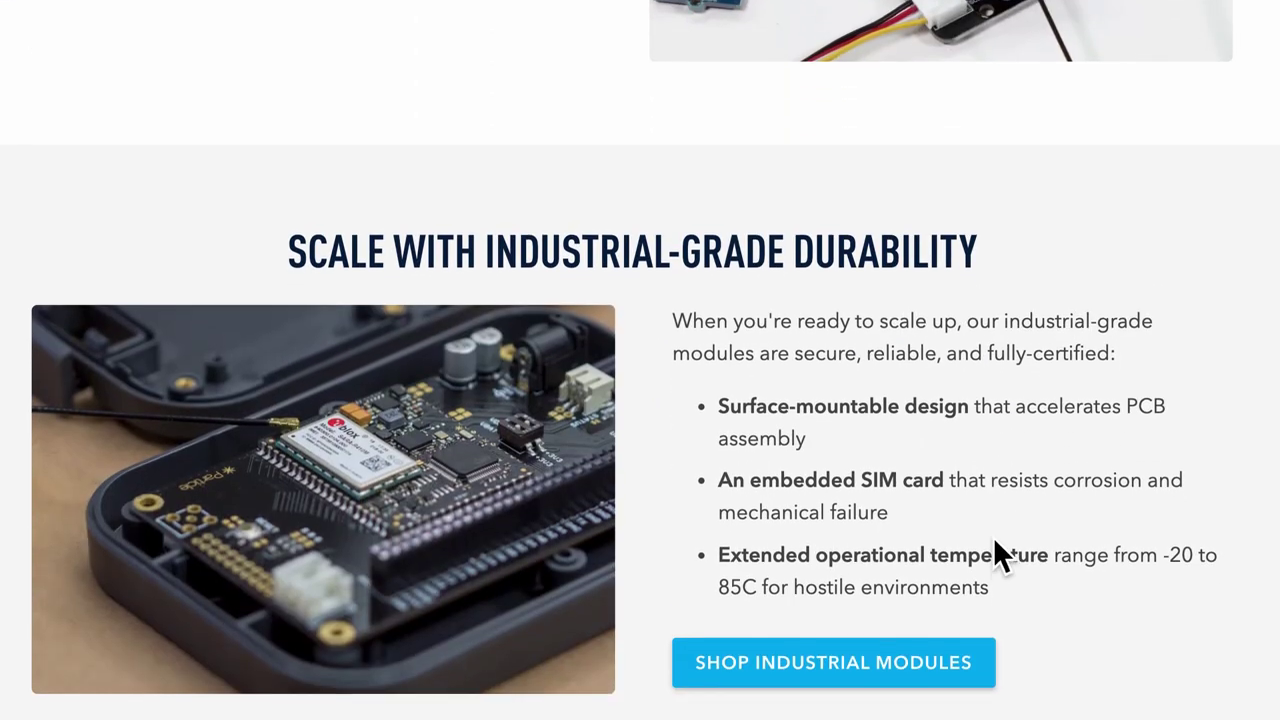
scroll(993, 536, down, 1)
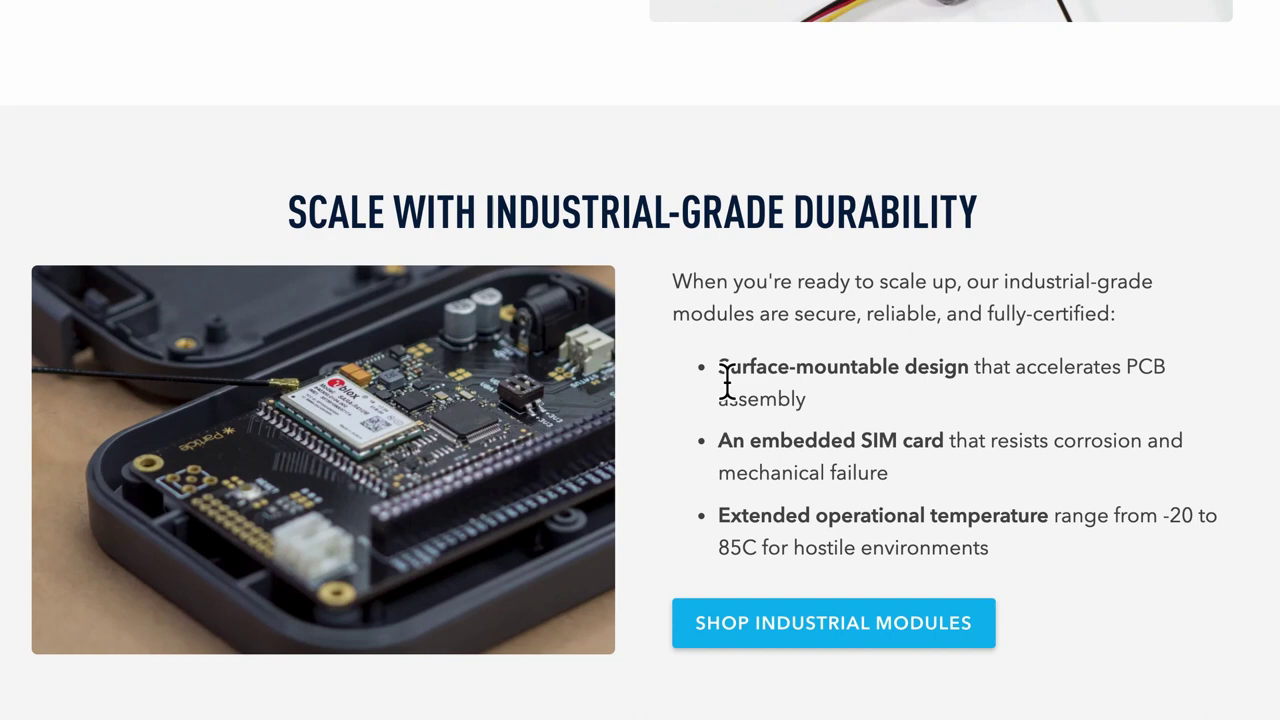
drag(722, 381, 824, 412)
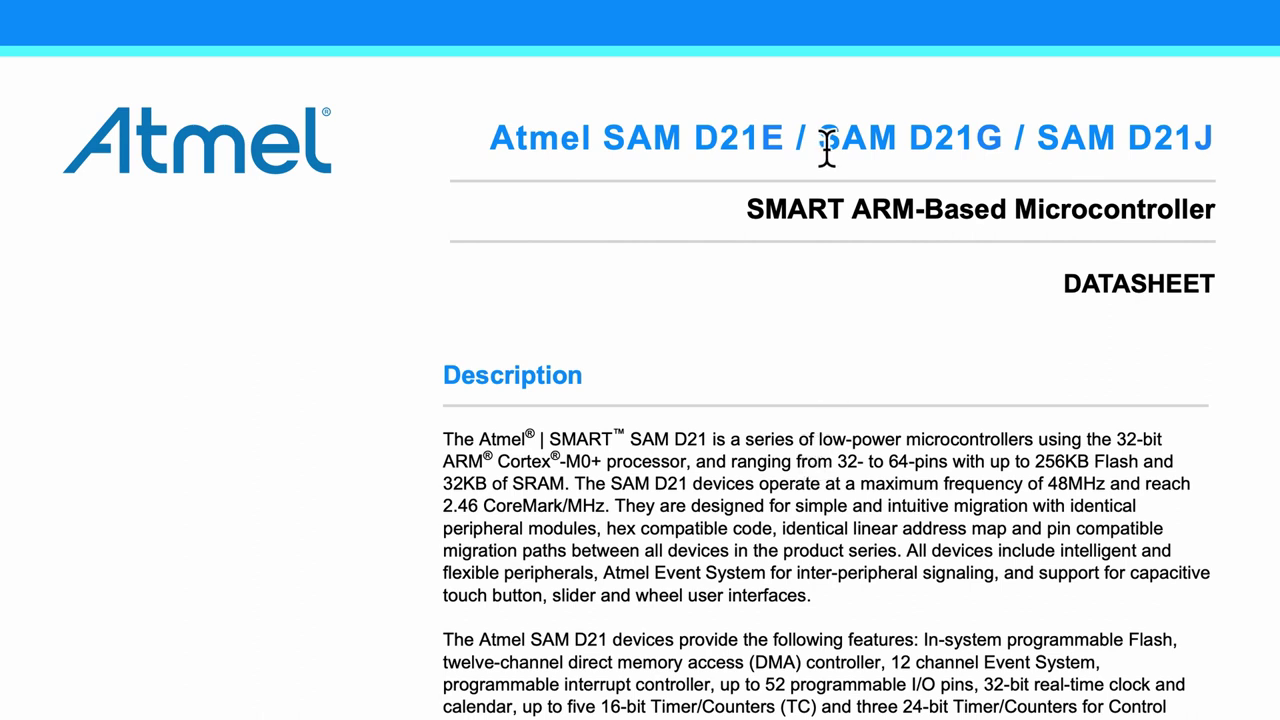
Step: Highlight 'SAM D21G' in the datasheet title and select the word 'DATASHEET'
drag(822, 148, 1010, 155)
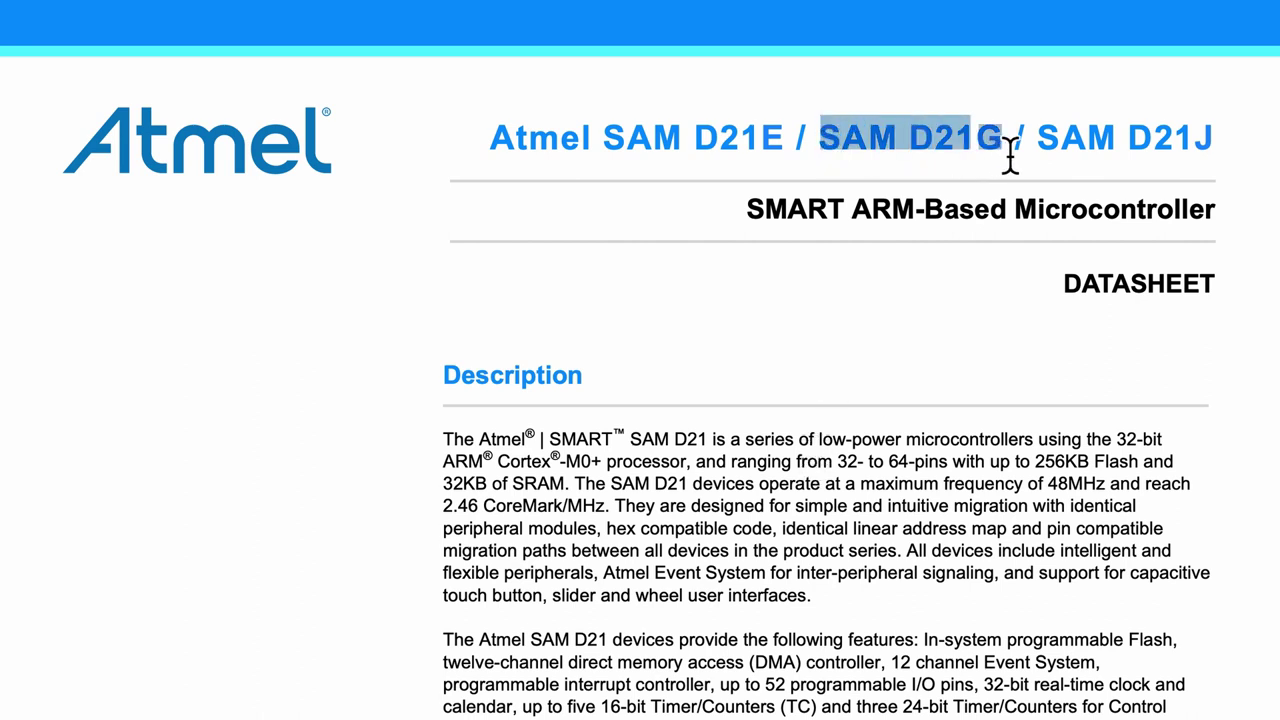
double_click(1082, 300)
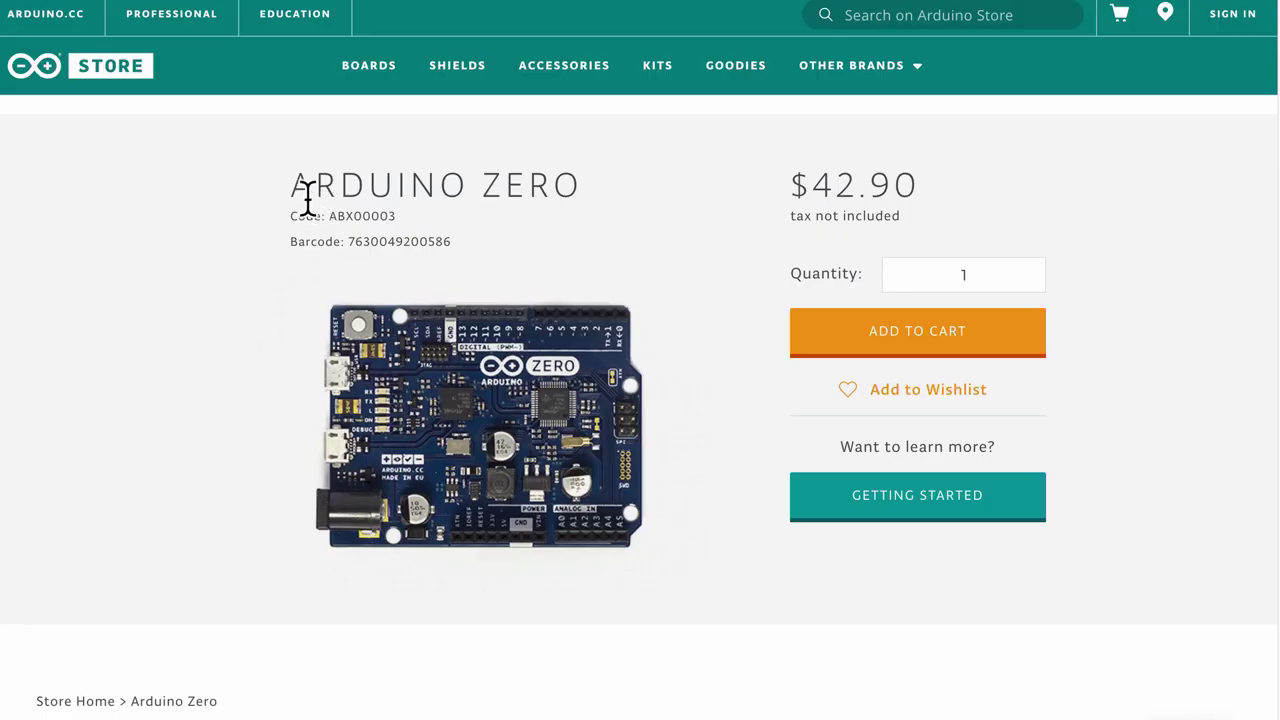
Step: Highlight the Arduino Zero and Adafruit Feather M0 product titles
drag(307, 198, 578, 197)
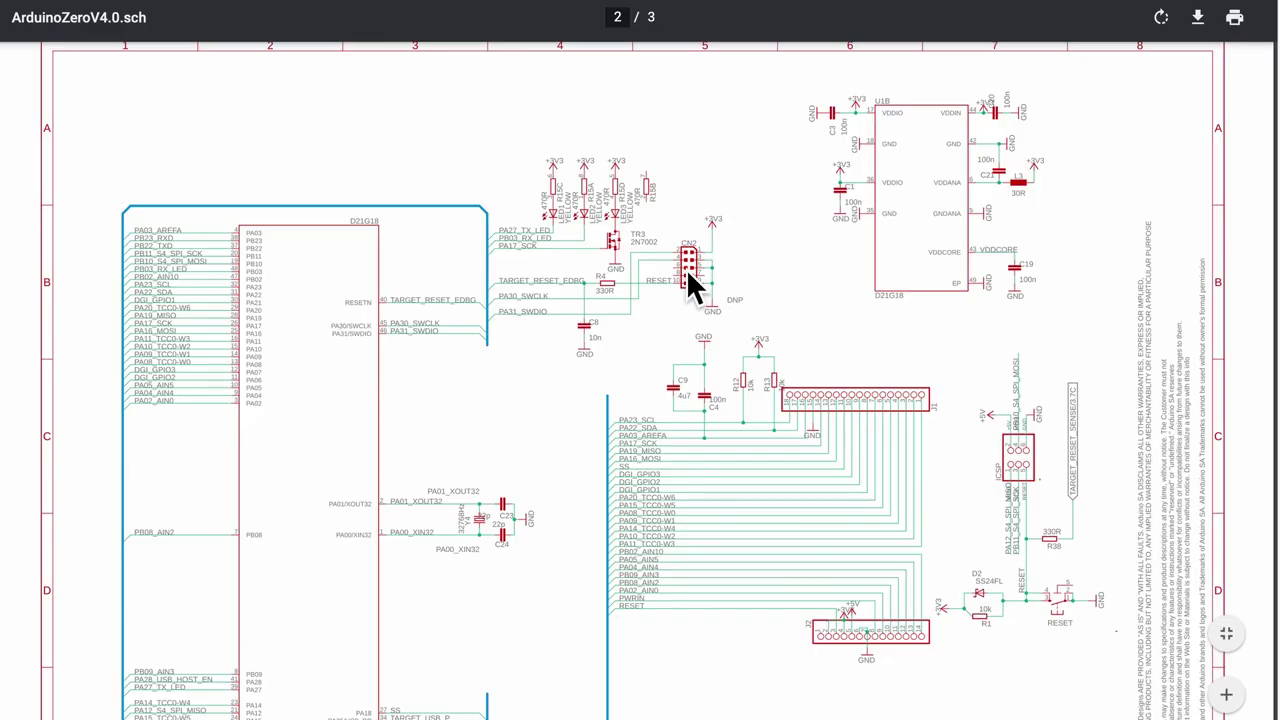
ctrl+scroll(688, 285, down, 3)
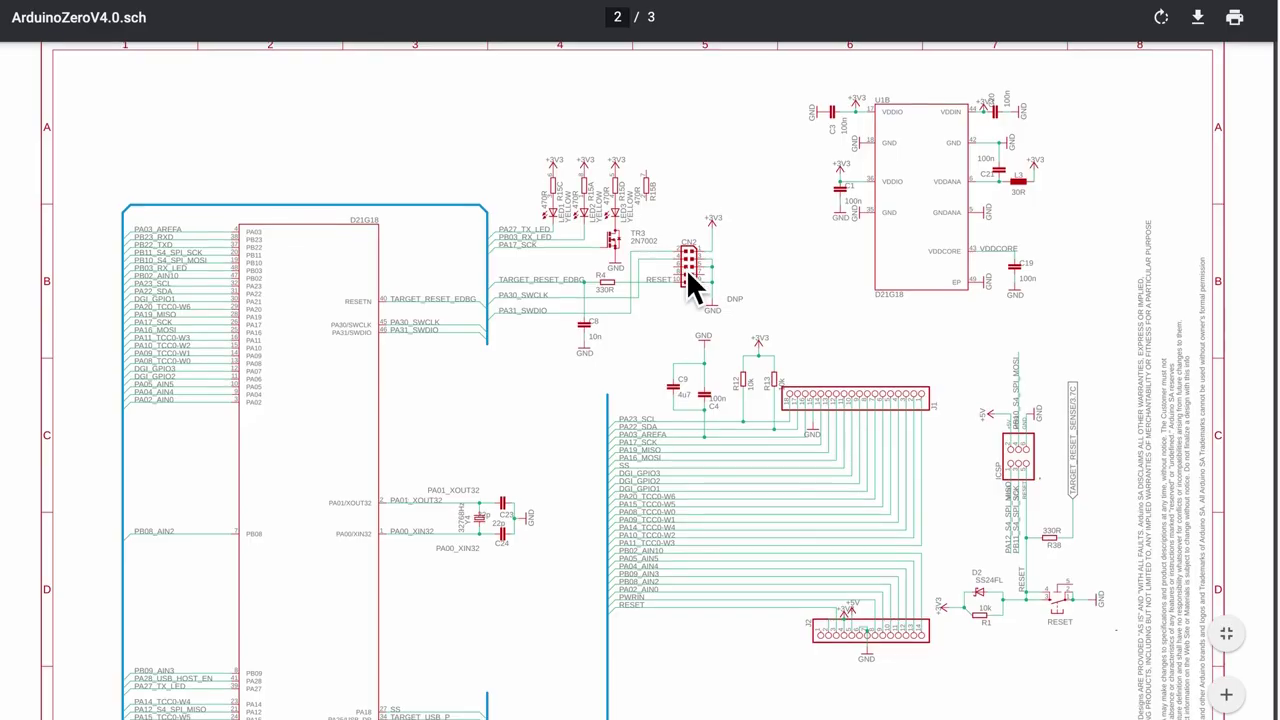
scroll(689, 288, down, 1)
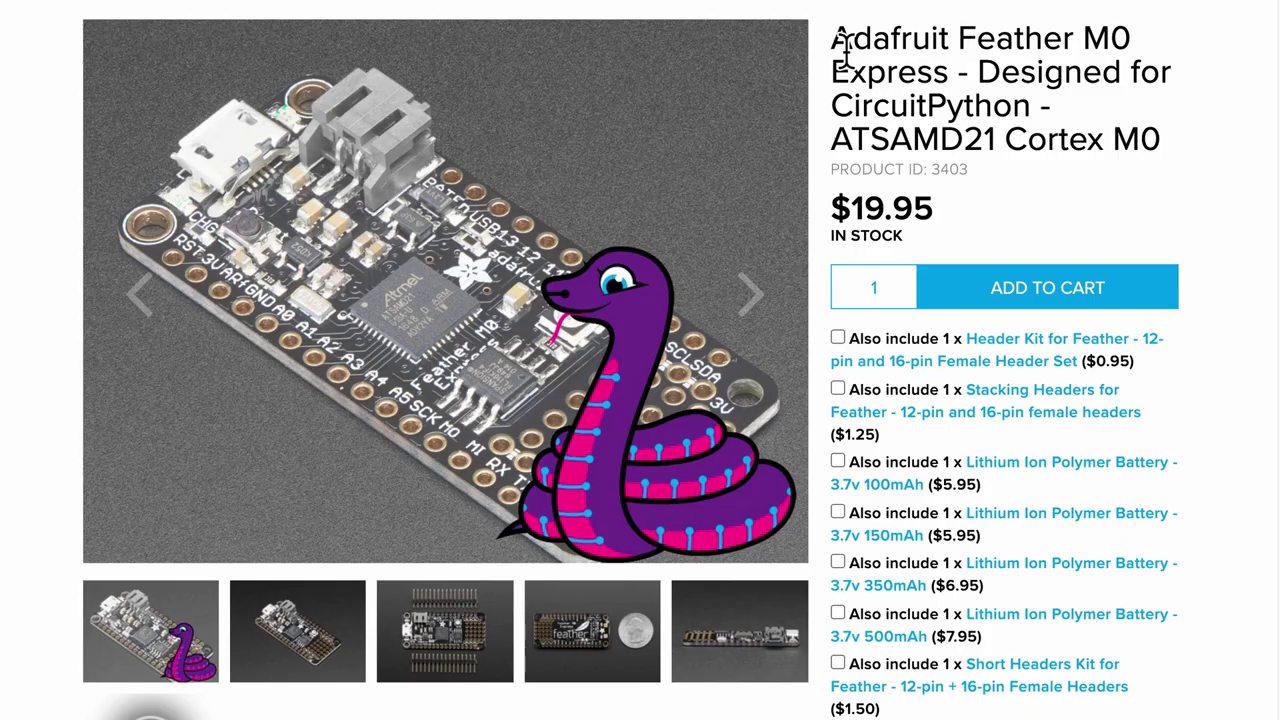
drag(846, 51, 1140, 46)
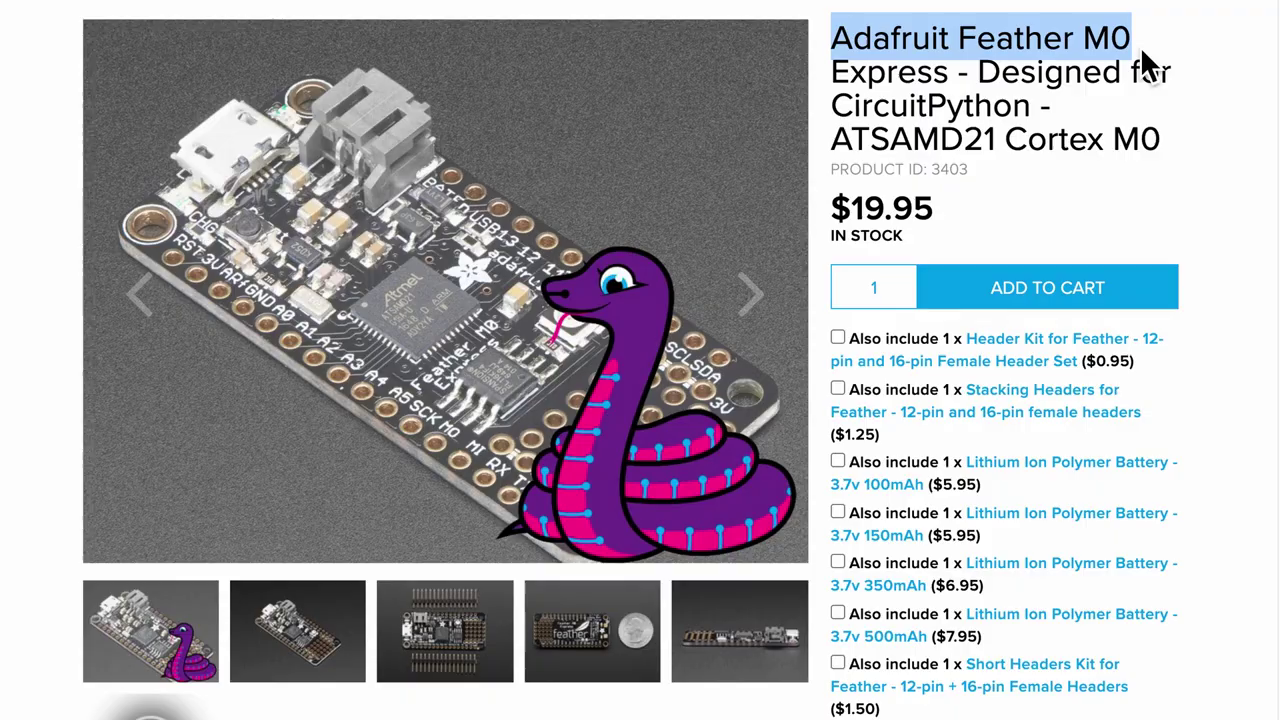
click(1104, 90)
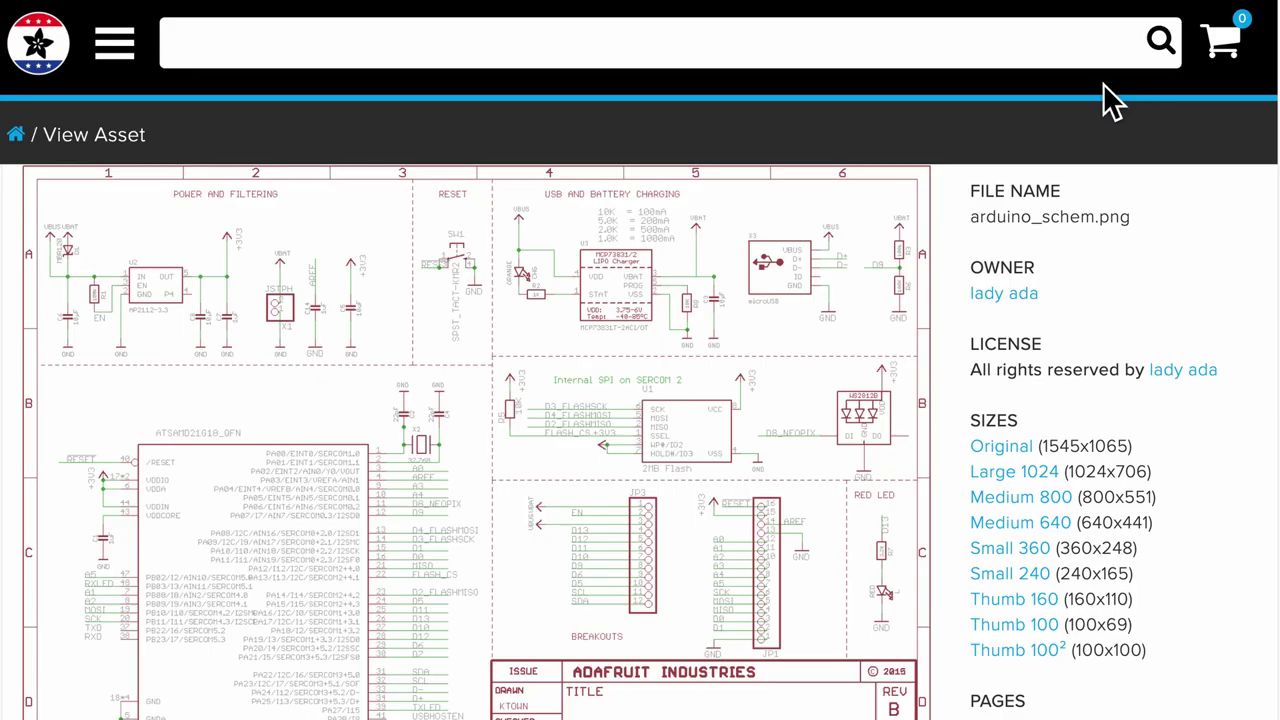
Step: Highlight the SparkFun SAMD21 Mini Breakout title
scroll(537, 556, down, 1)
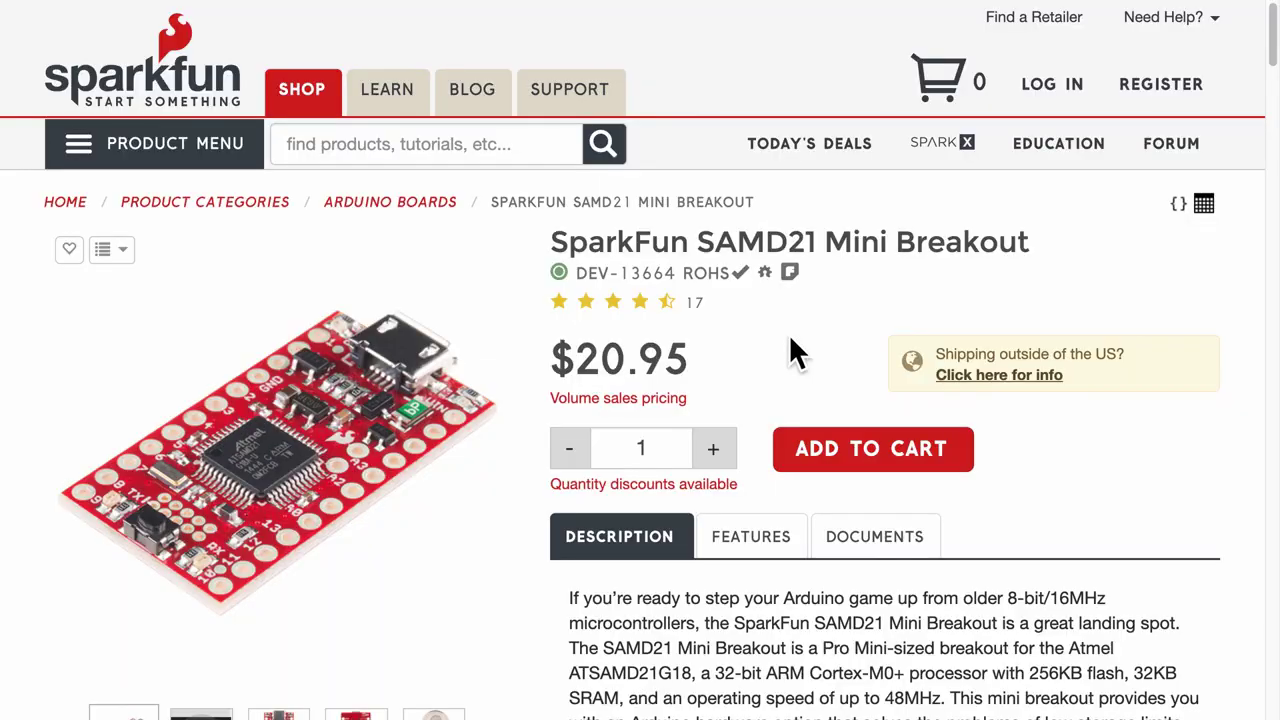
drag(553, 250, 1046, 248)
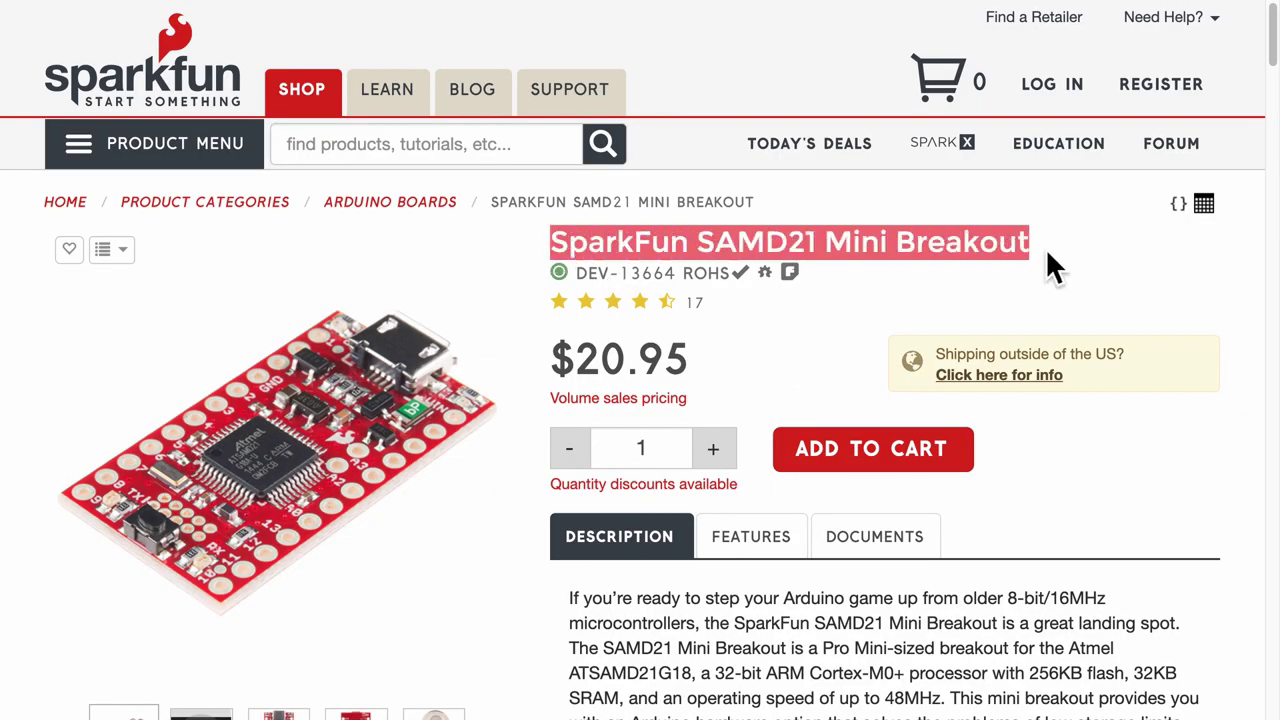
click(1058, 271)
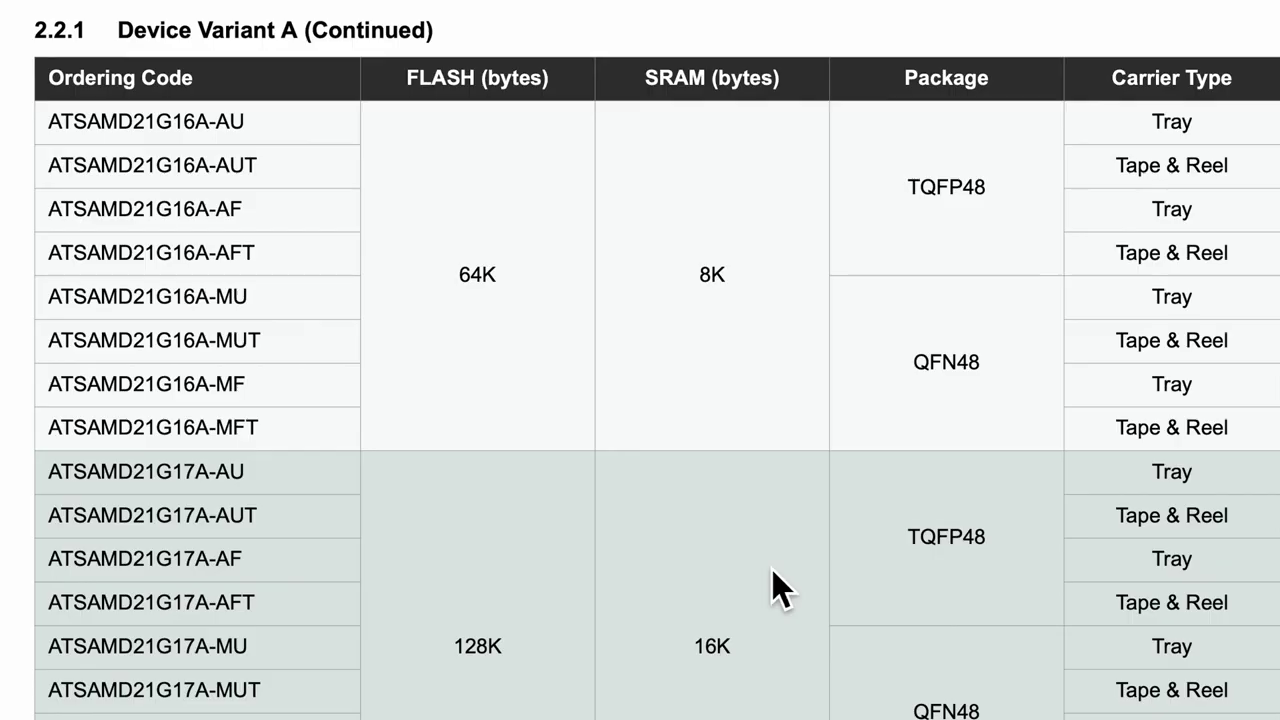
Step: Highlight ATSAMD21G18A-AUT with its 256K flash, 32K SRAM and TQFP48 package in the ordering table
scroll(772, 569, down, 5)
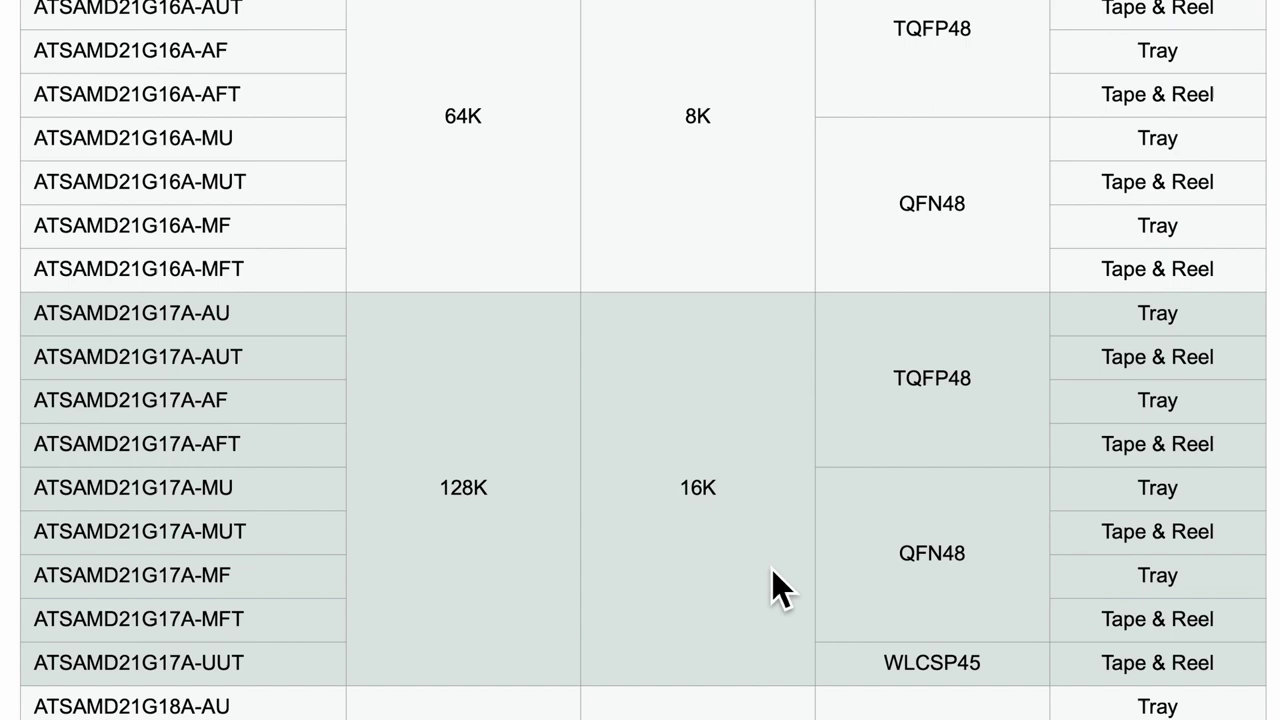
scroll(772, 569, down, 8)
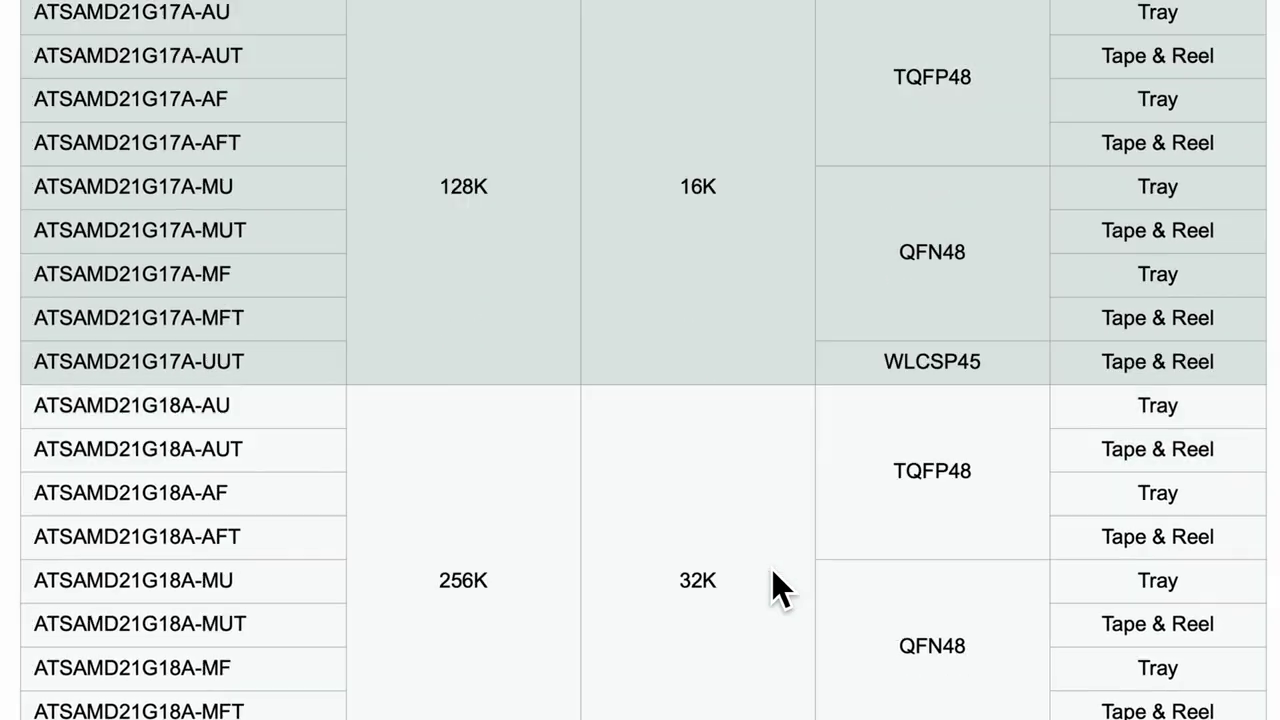
scroll(772, 569, down, 1)
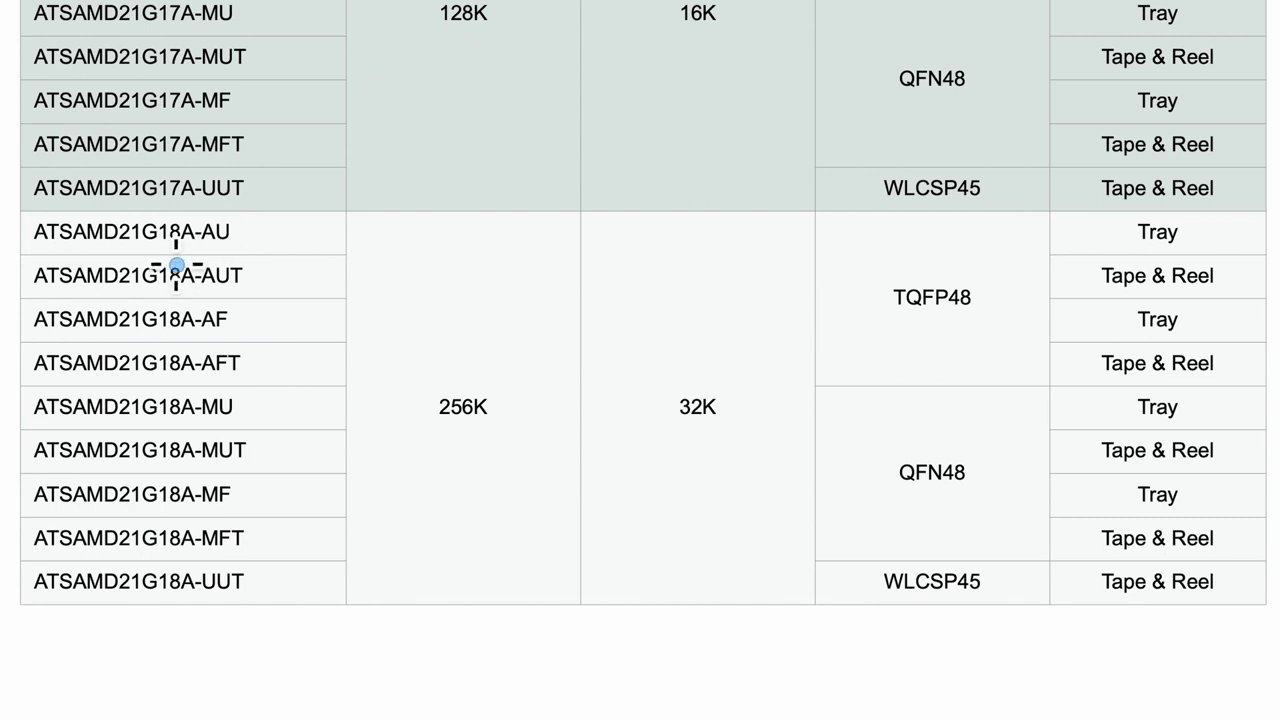
drag(57, 294, 337, 291)
drag(470, 425, 547, 428)
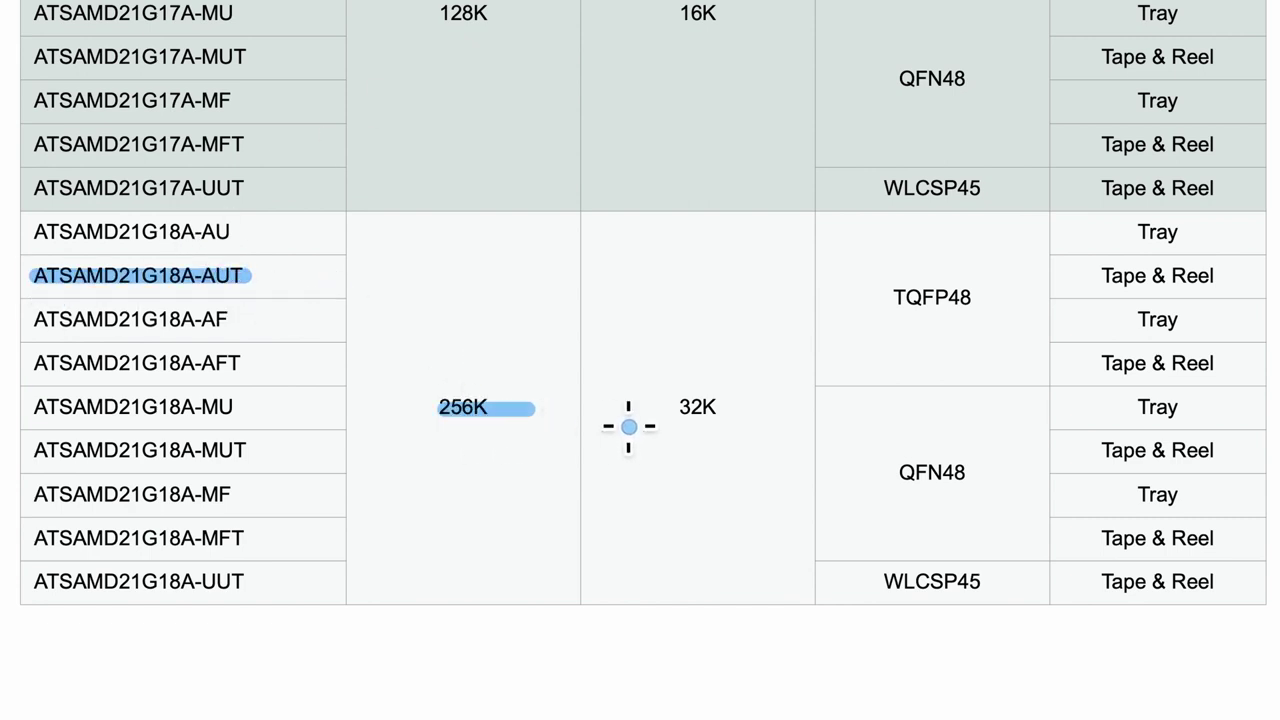
drag(694, 430, 778, 428)
drag(917, 313, 1008, 300)
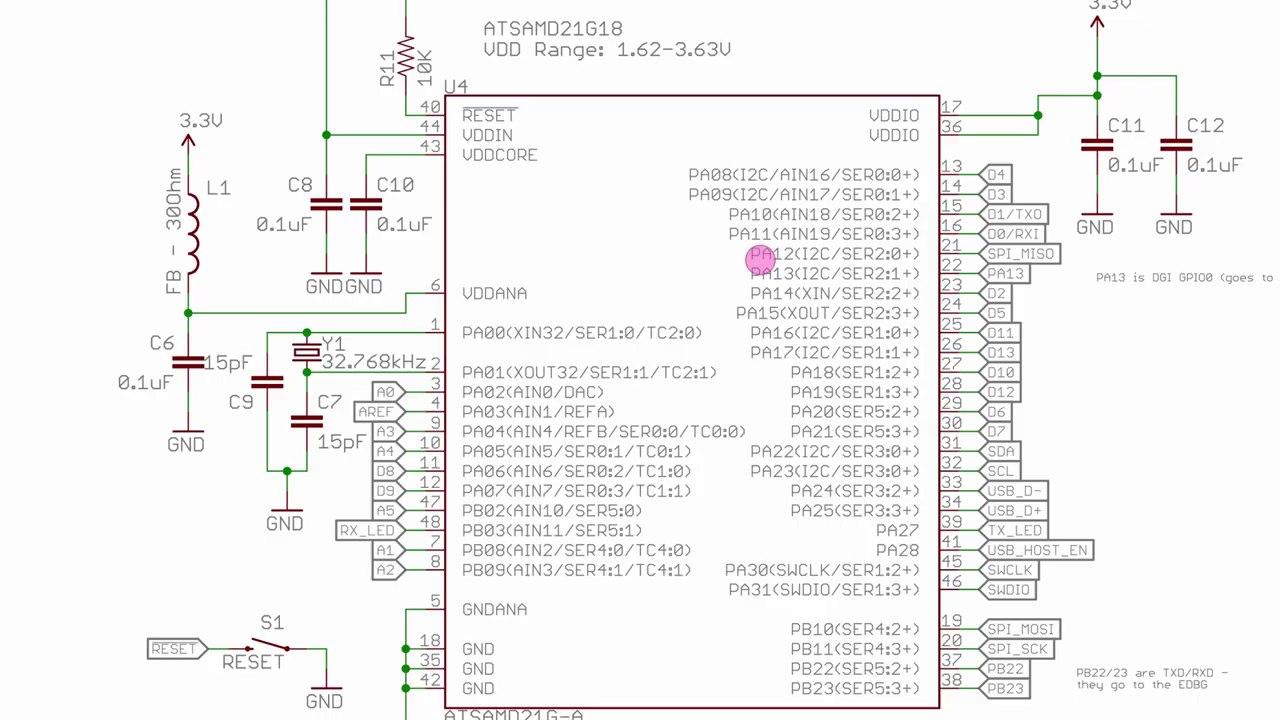
Step: Highlight the PA11 to D0/RXI row on the Arduino Zero and Adafruit schematics
mouse_move(722, 234)
mouse_down()
mouse_move(1000, 245)
mouse_move(1073, 234)
mouse_up()
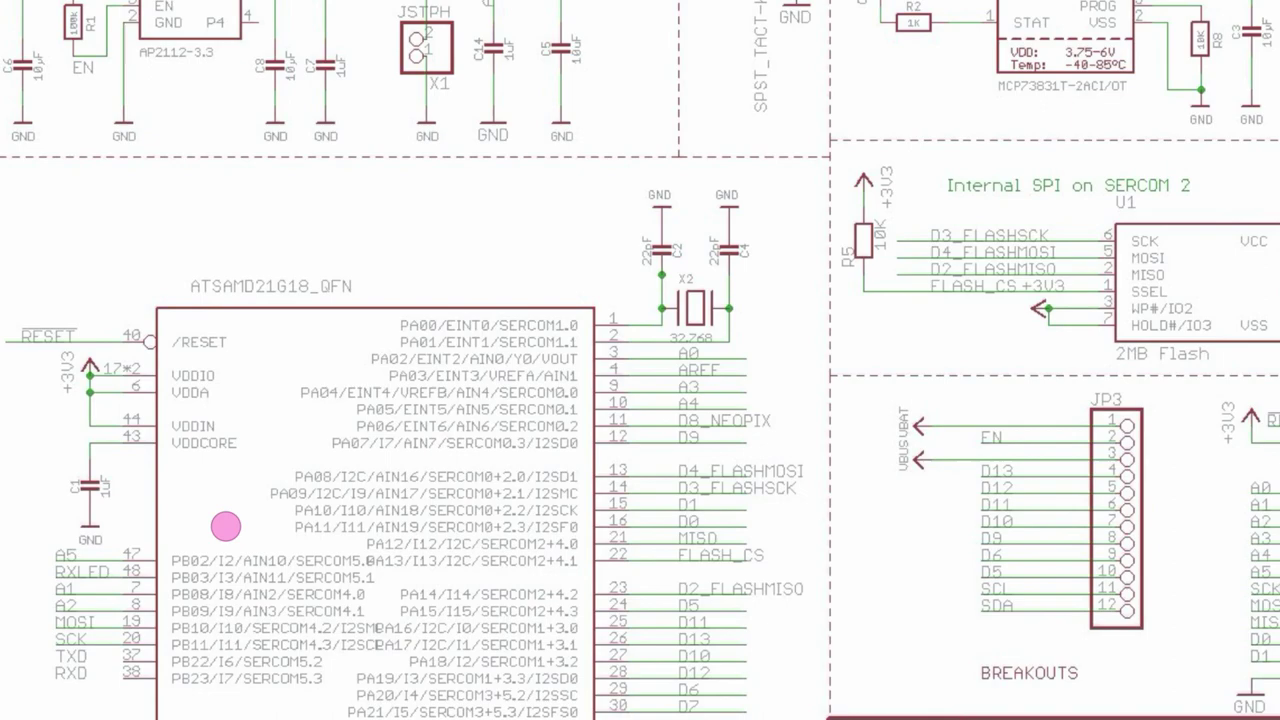
mouse_move(724, 523)
mouse_down()
mouse_move(659, 541)
mouse_move(413, 541)
mouse_move(378, 554)
mouse_up()
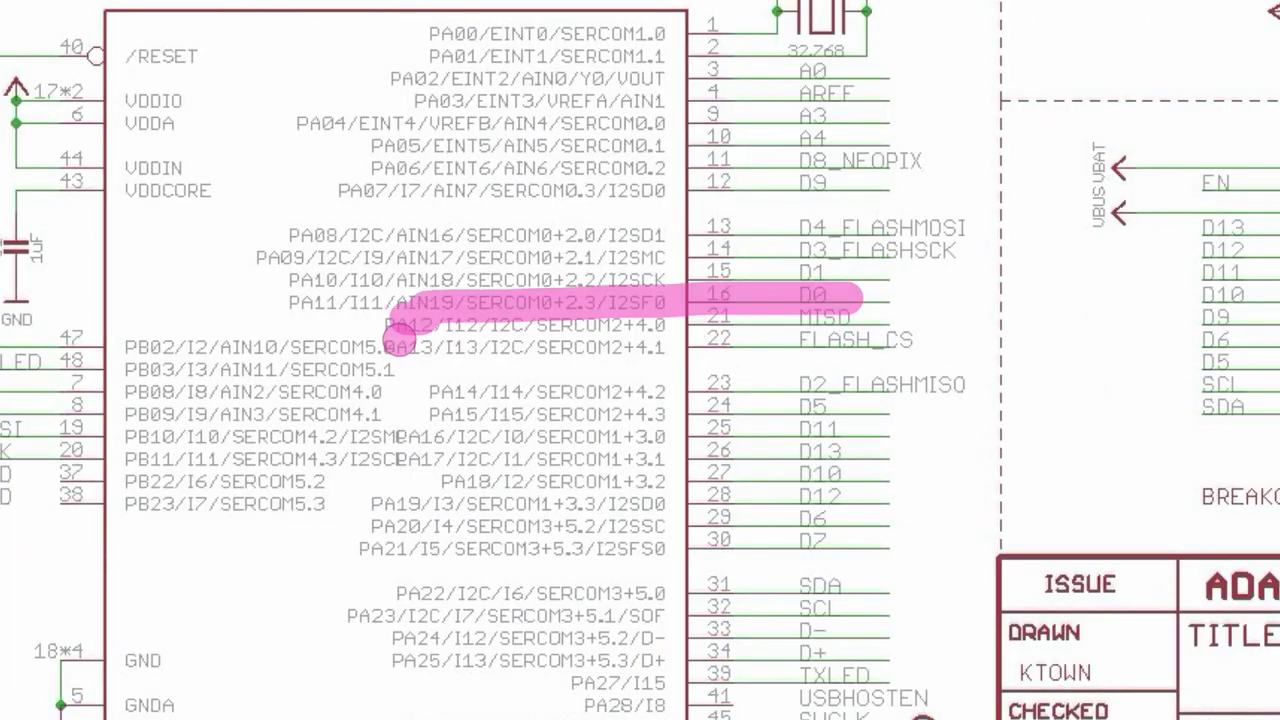
drag(400, 340, 320, 331)
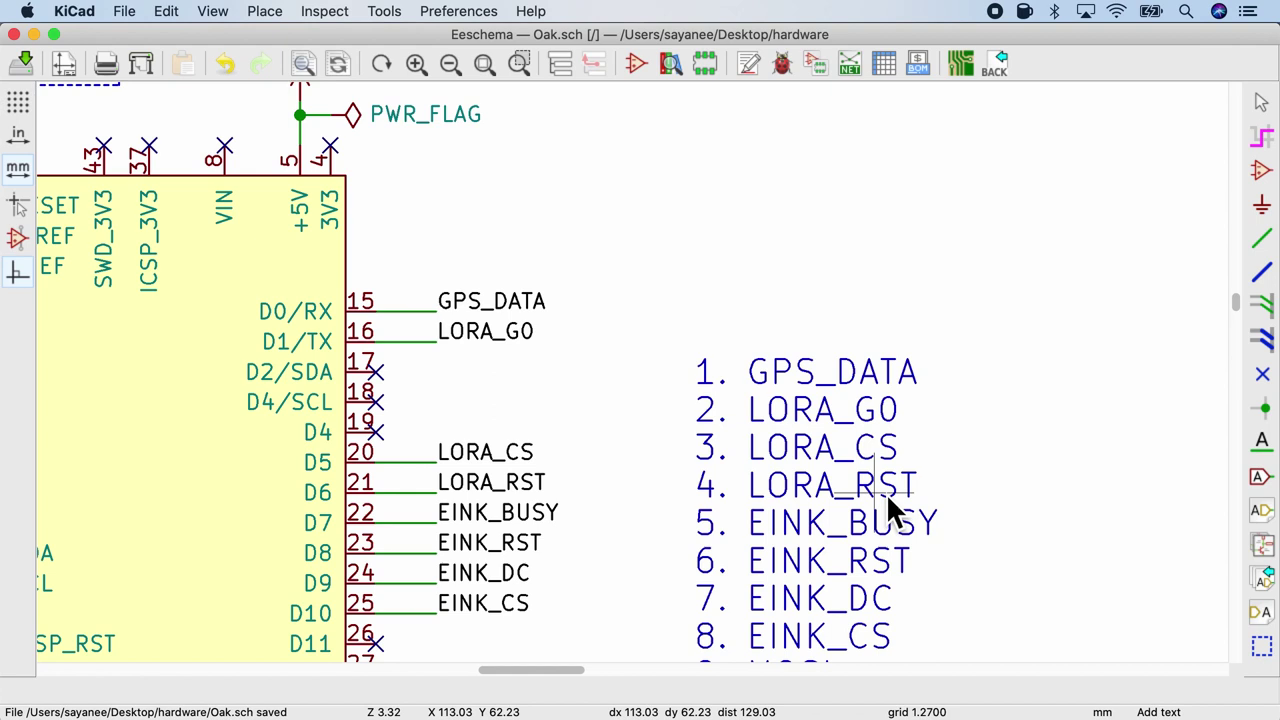
Step: Edit the pin-list note so each net lists its Arduino and SAMD21G pin, e.g. GPS_DATA - D0 - PA11
double_click(860, 427)
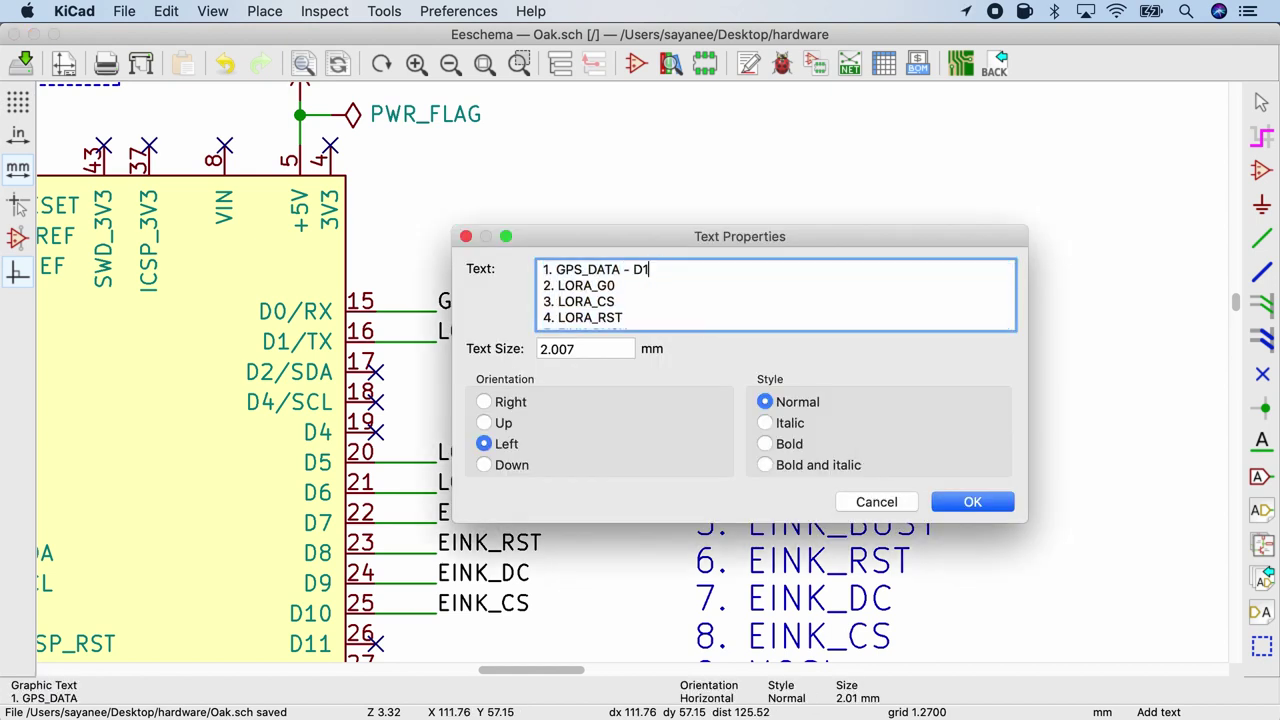
click(972, 501)
scroll(834, 443, down, 1)
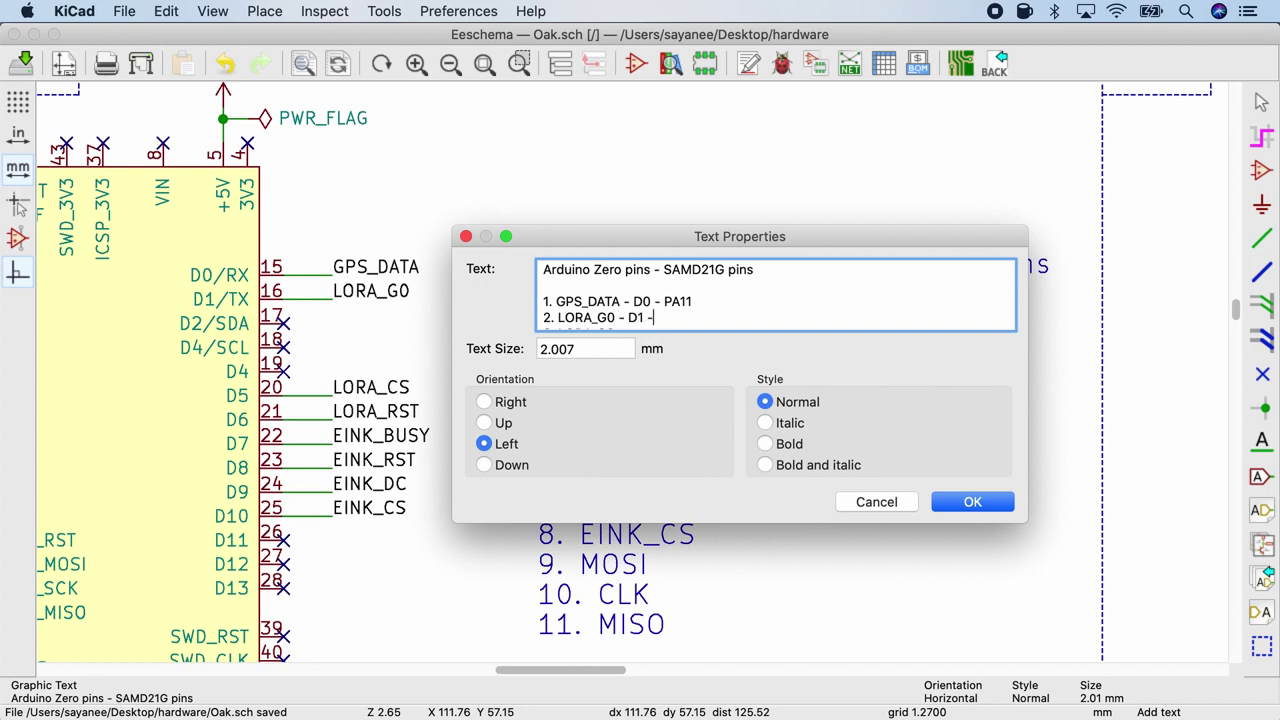
key(Escape)
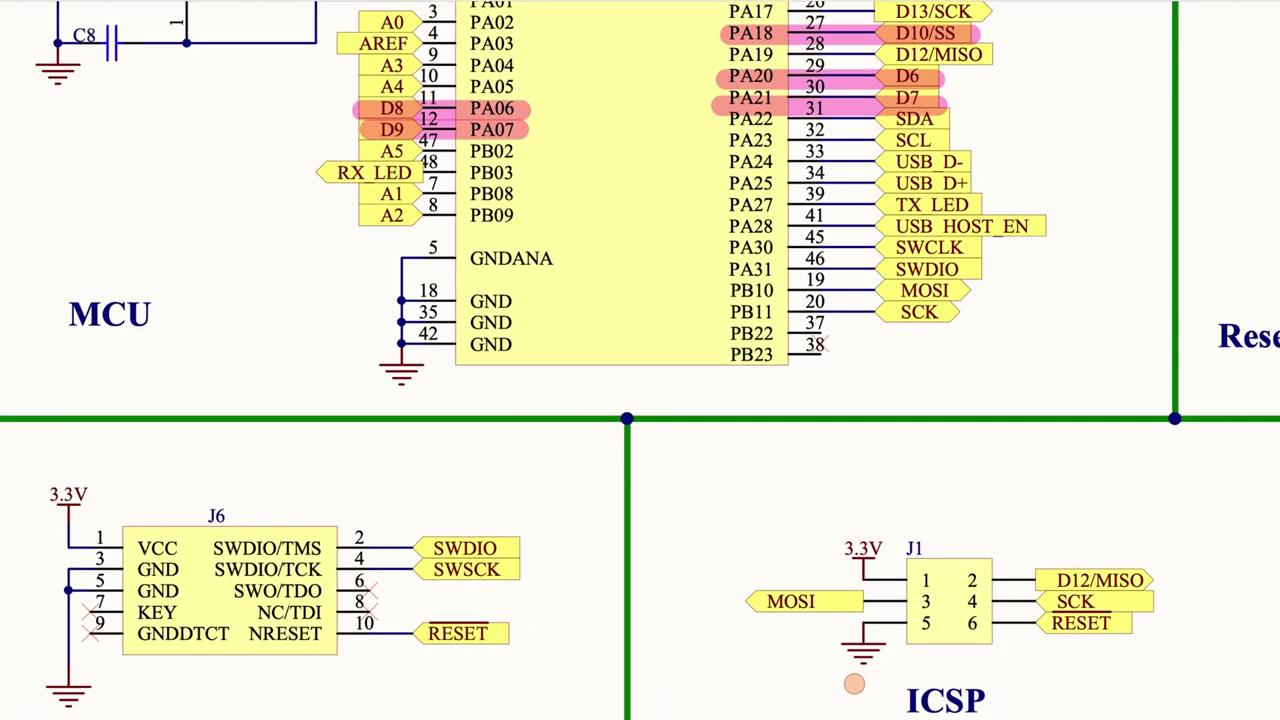
Step: Highlight the MOSI line back to PB10 across the reference schematics
drag(740, 598, 924, 598)
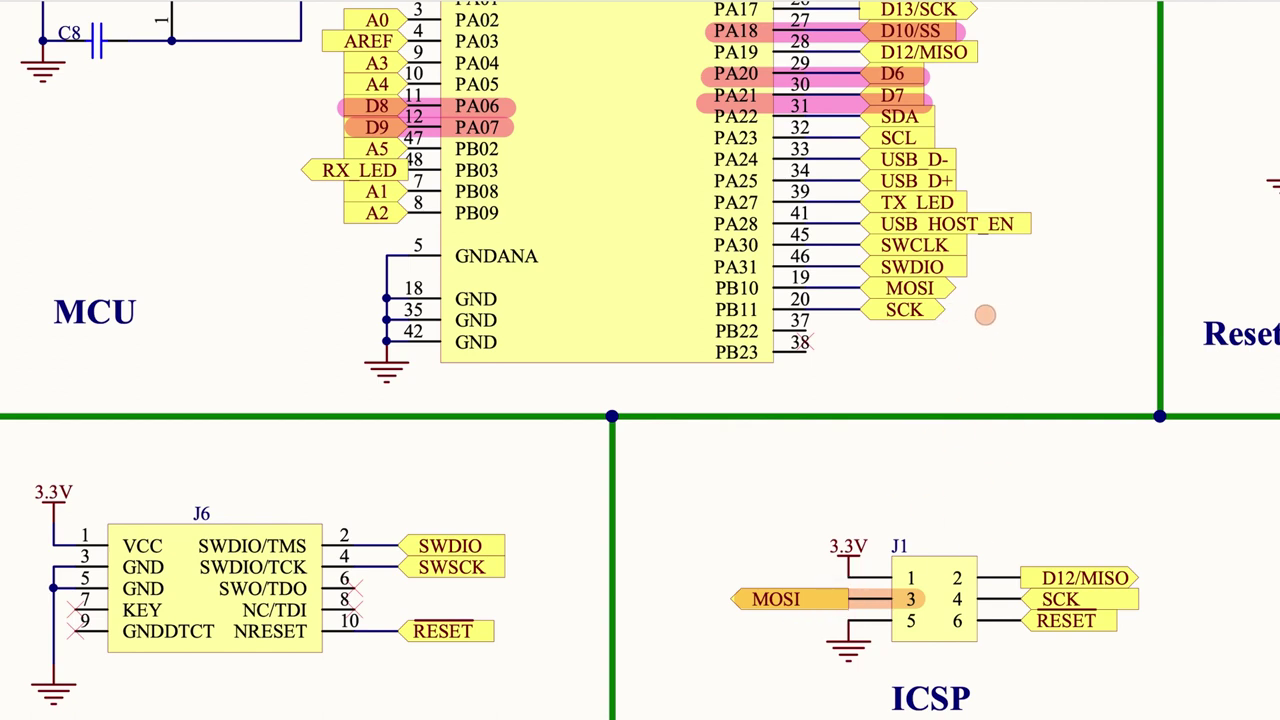
drag(966, 289, 706, 289)
key(Right)
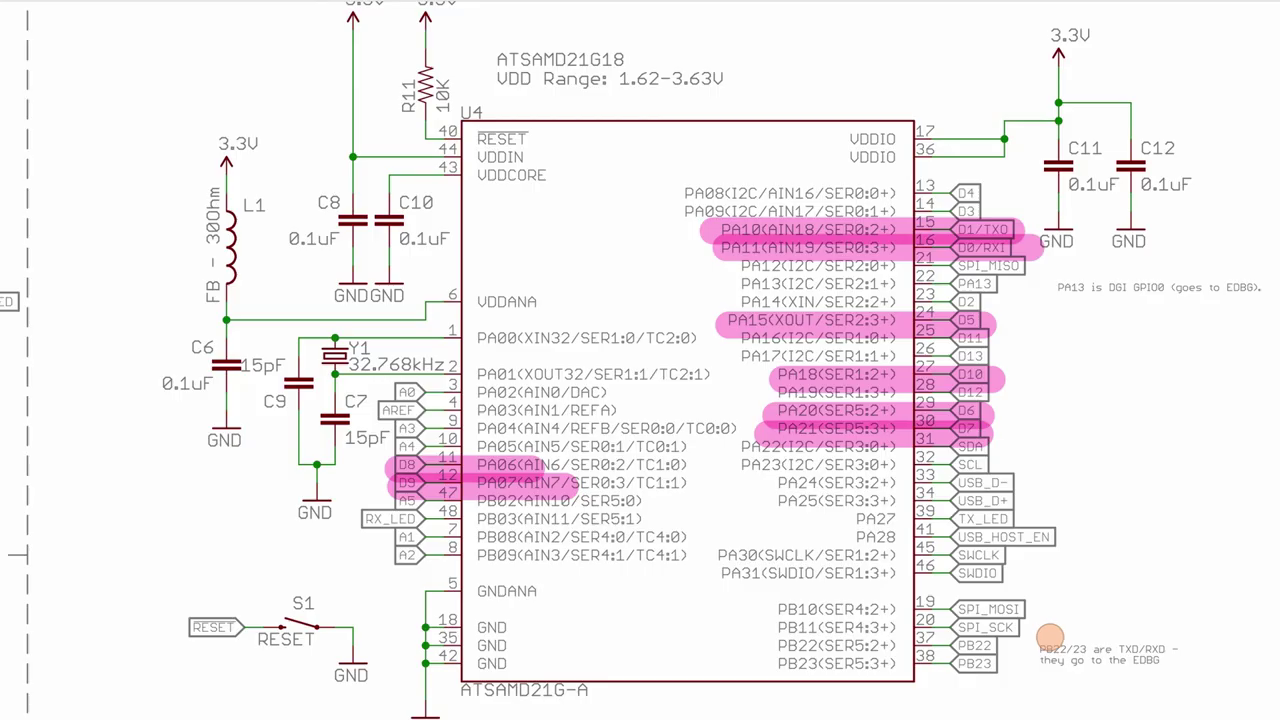
drag(1040, 609, 770, 609)
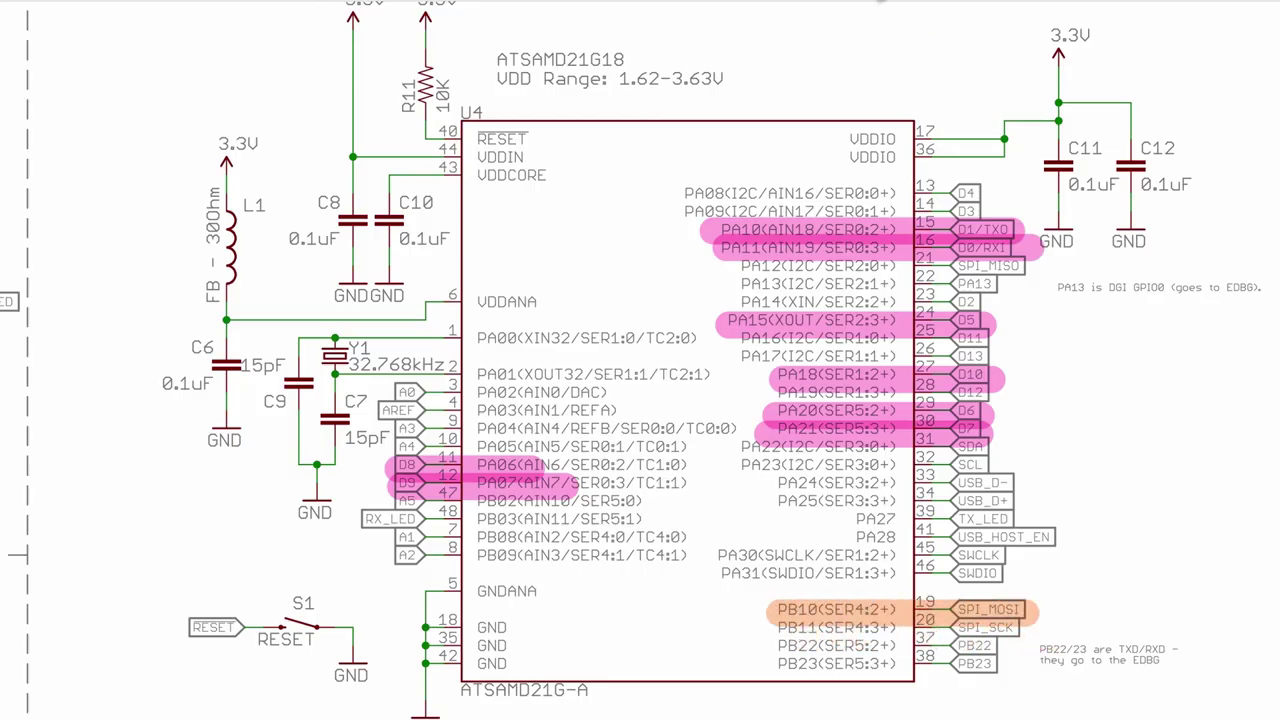
key(Right)
drag(16, 448, 252, 450)
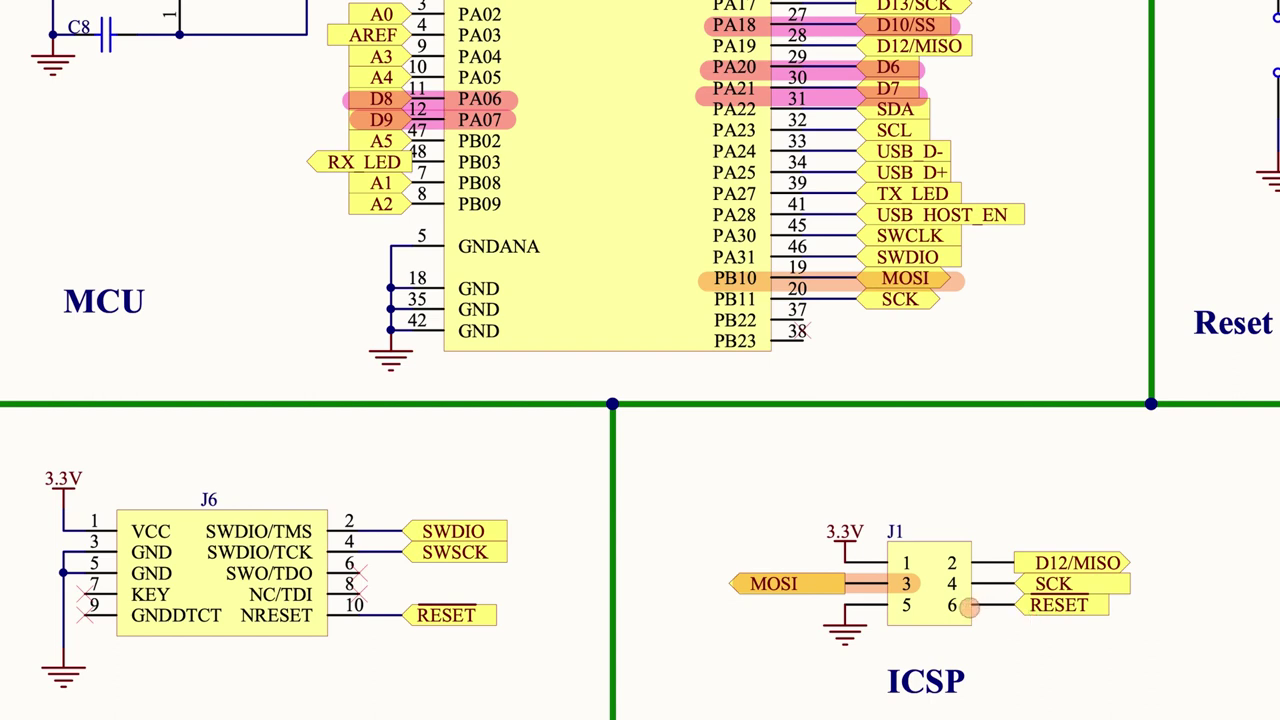
Step: Highlight the SCK line at PB11 and the MISO line at PA19 / D12
drag(945, 584, 1095, 584)
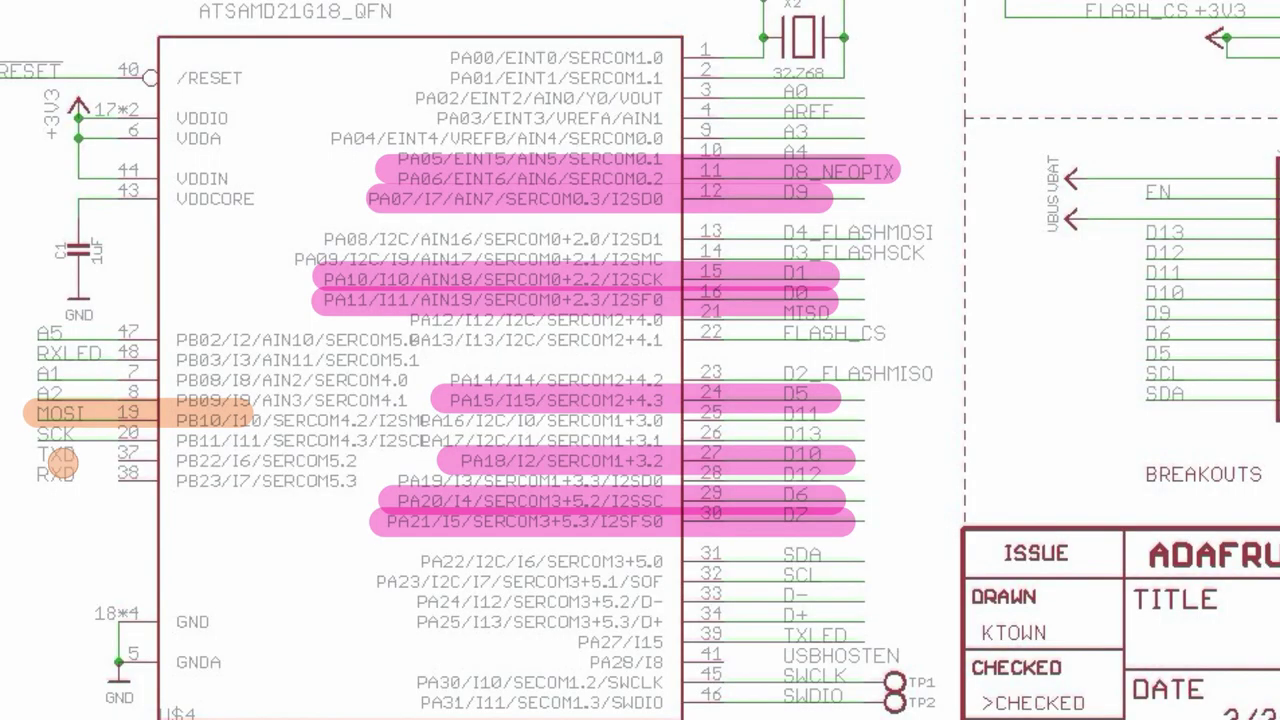
drag(60, 463, 258, 458)
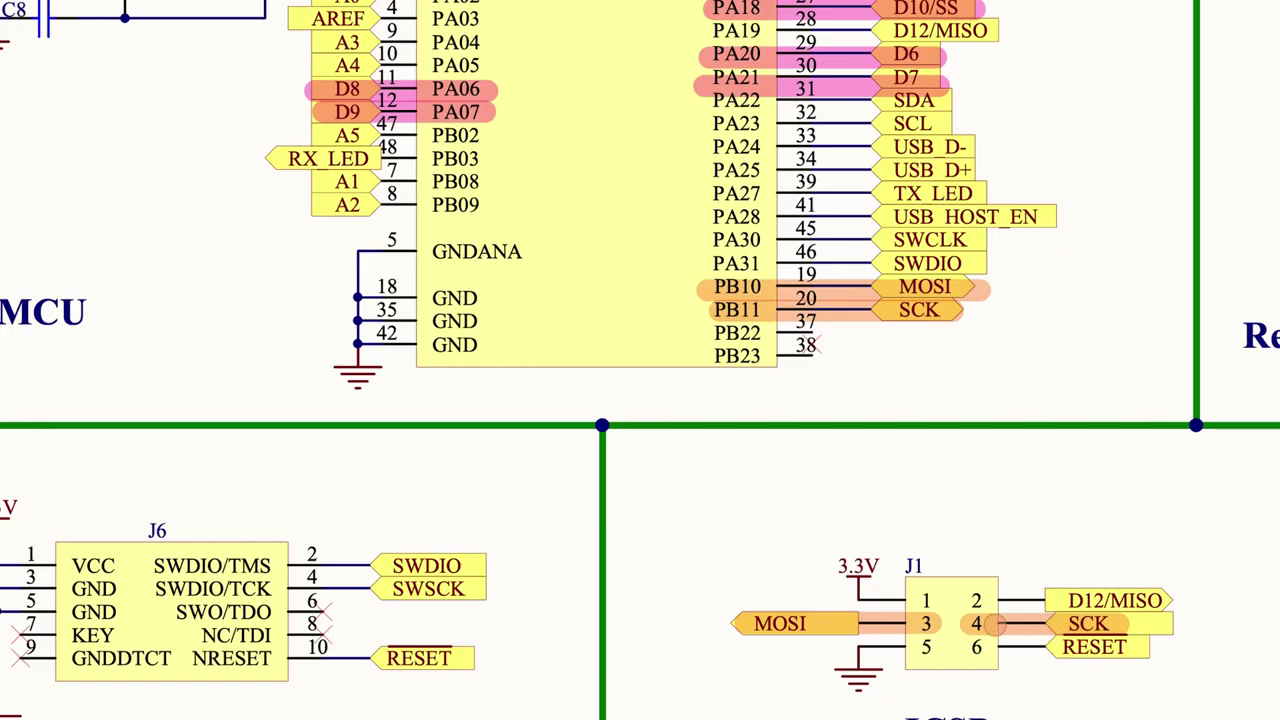
mouse_move(1035, 600)
mouse_down()
mouse_move(975, 600)
mouse_move(1175, 599)
mouse_up()
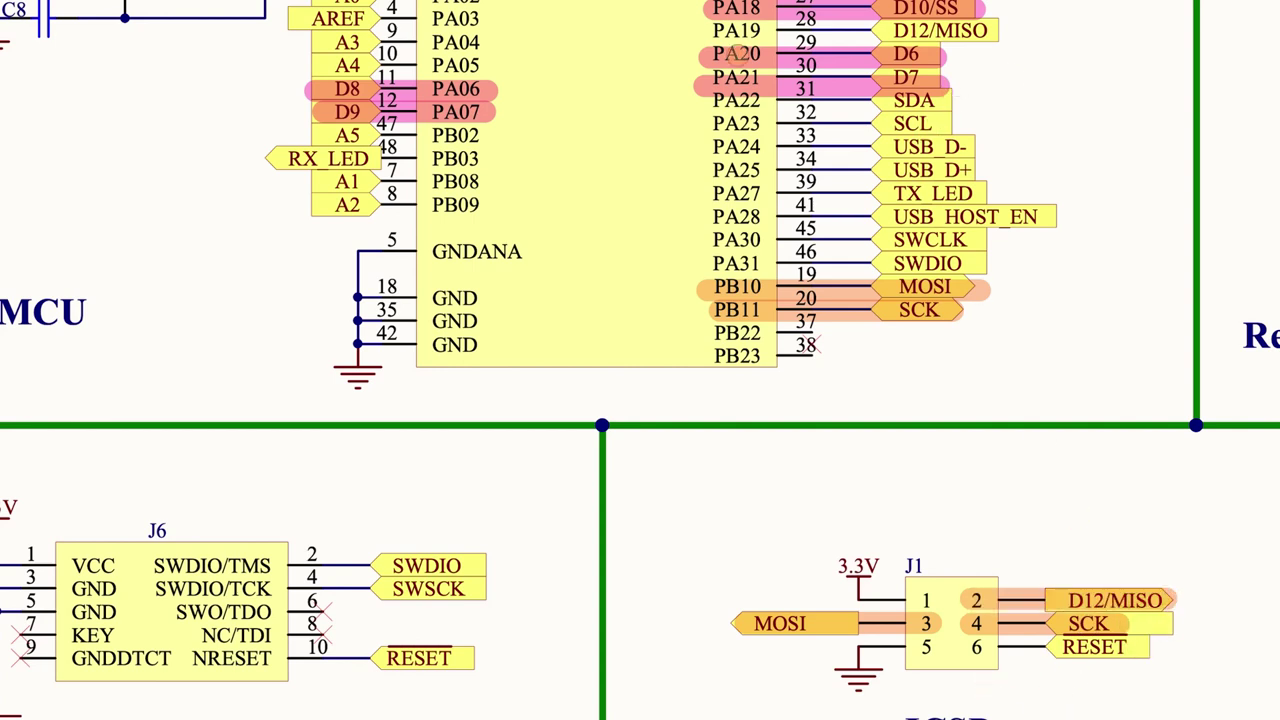
drag(710, 31, 1010, 31)
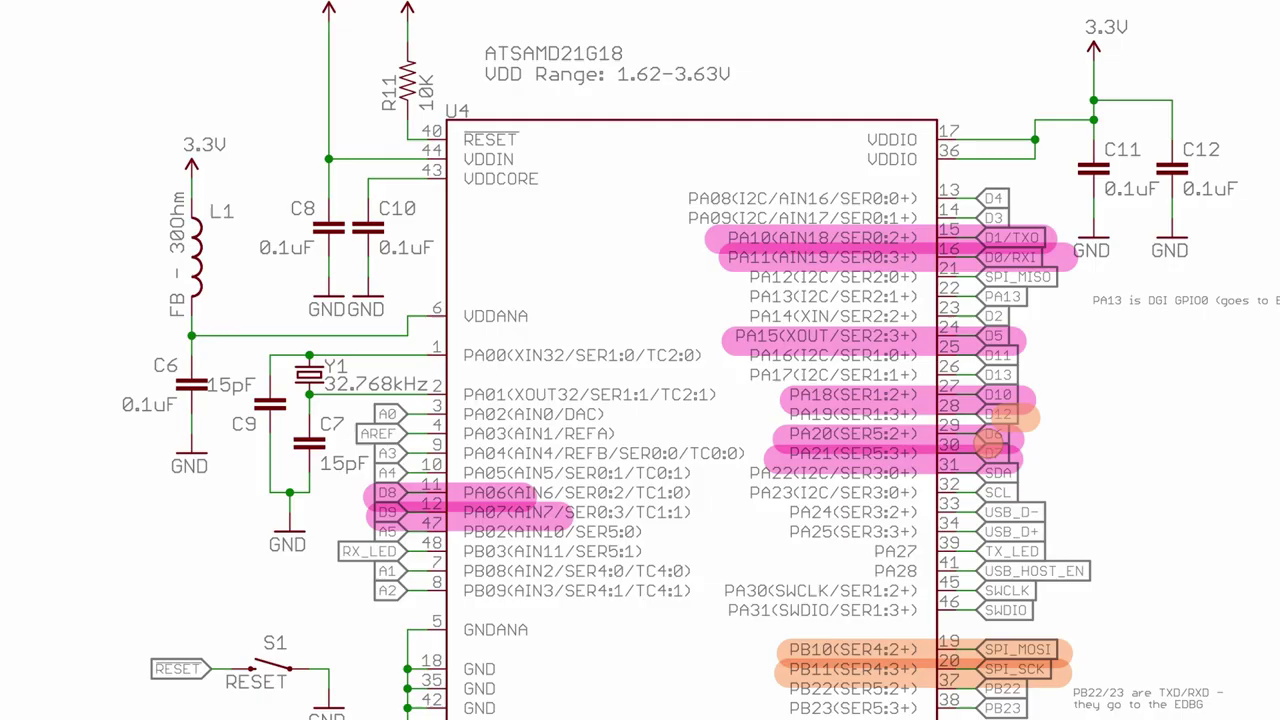
drag(1020, 416, 775, 413)
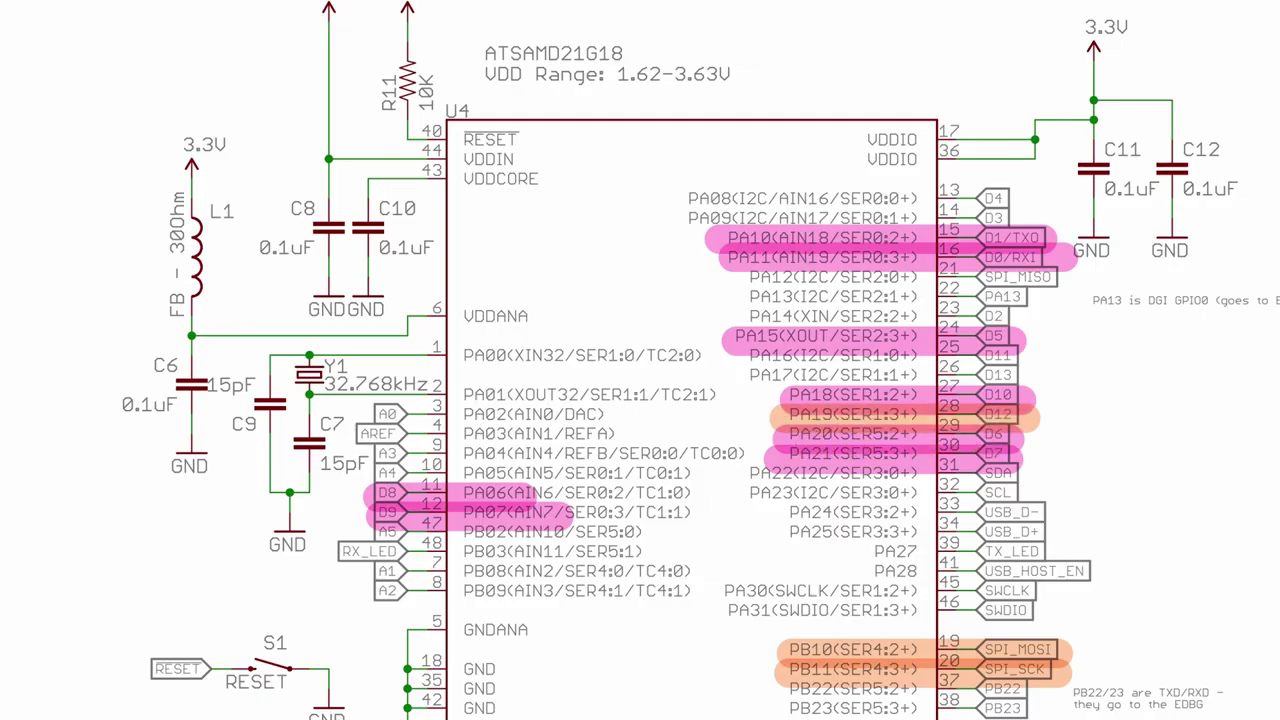
drag(880, 524, 354, 524)
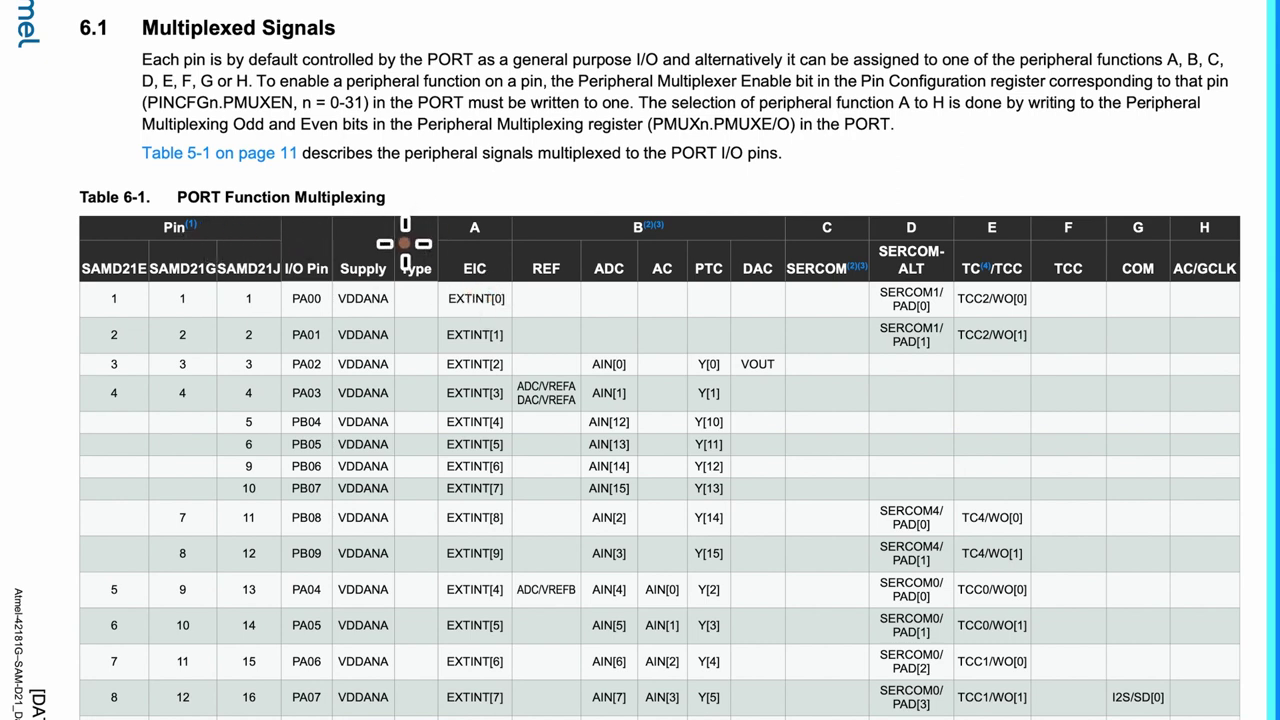
Step: Scroll down to the continued Table 6-1 showing the PB10, PB11 and PA12 rows
scroll(594, 322, down, 3)
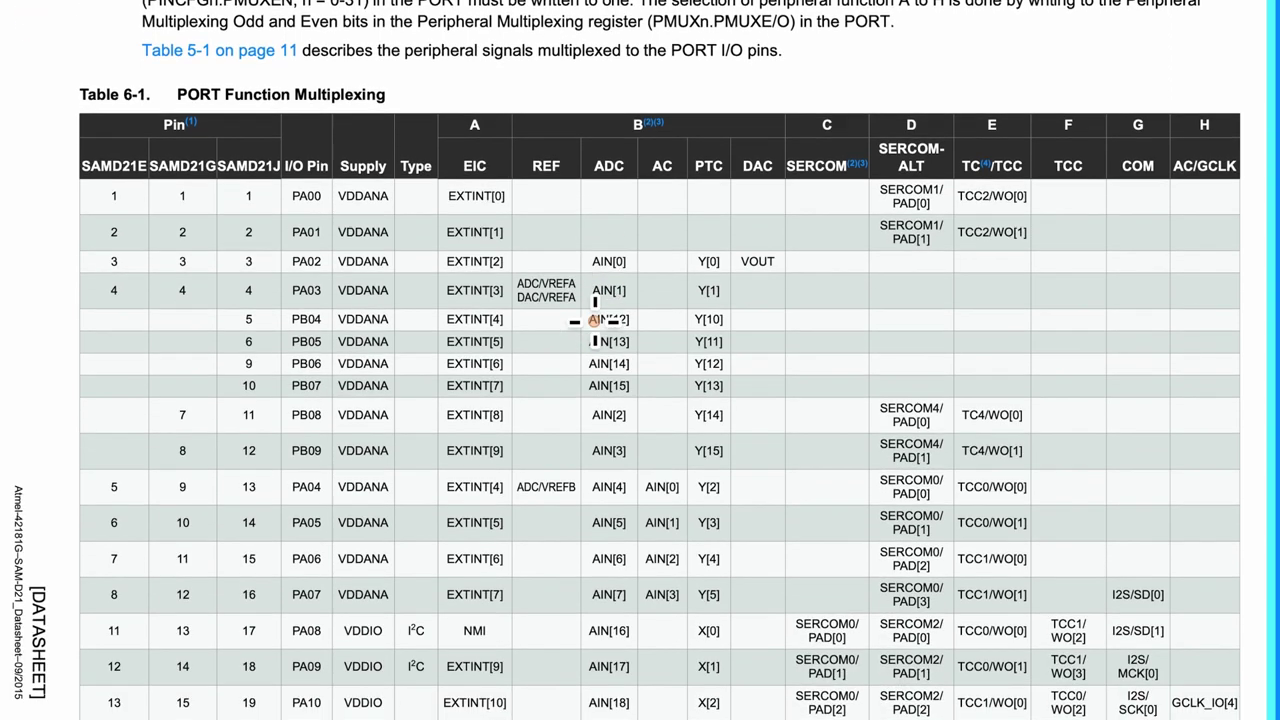
scroll(594, 322, down, 2)
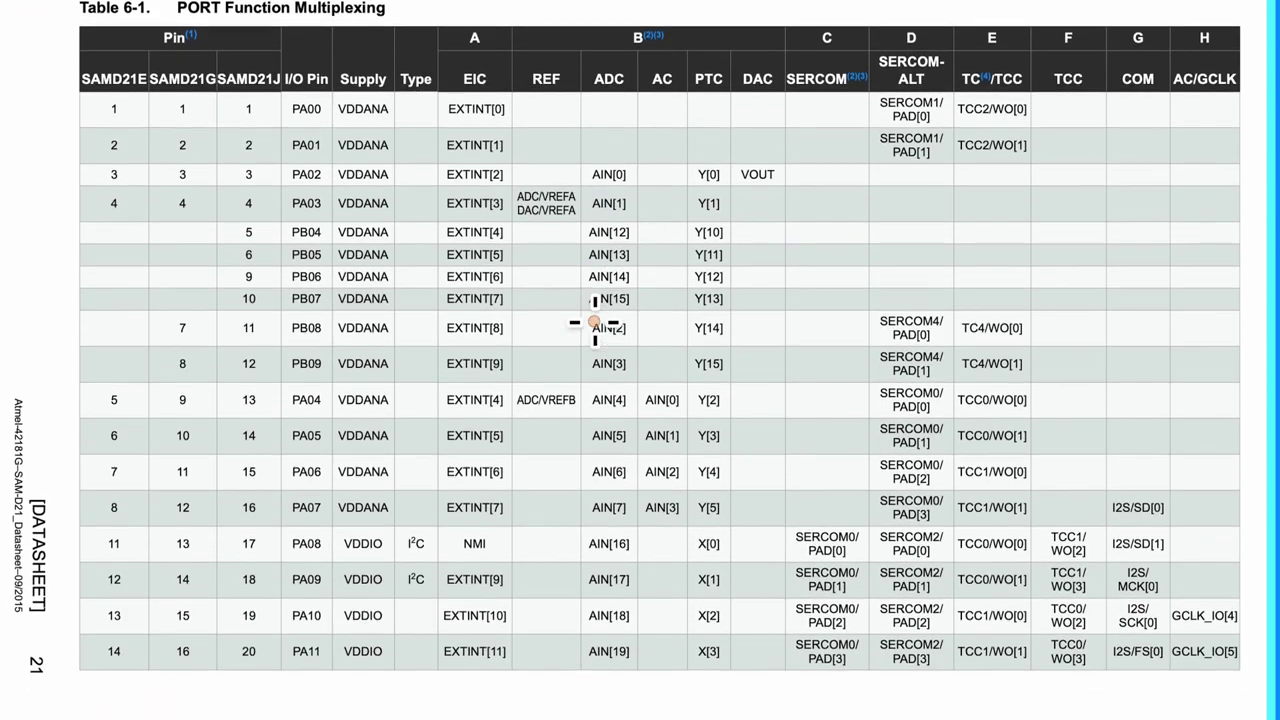
scroll(594, 322, down, 10)
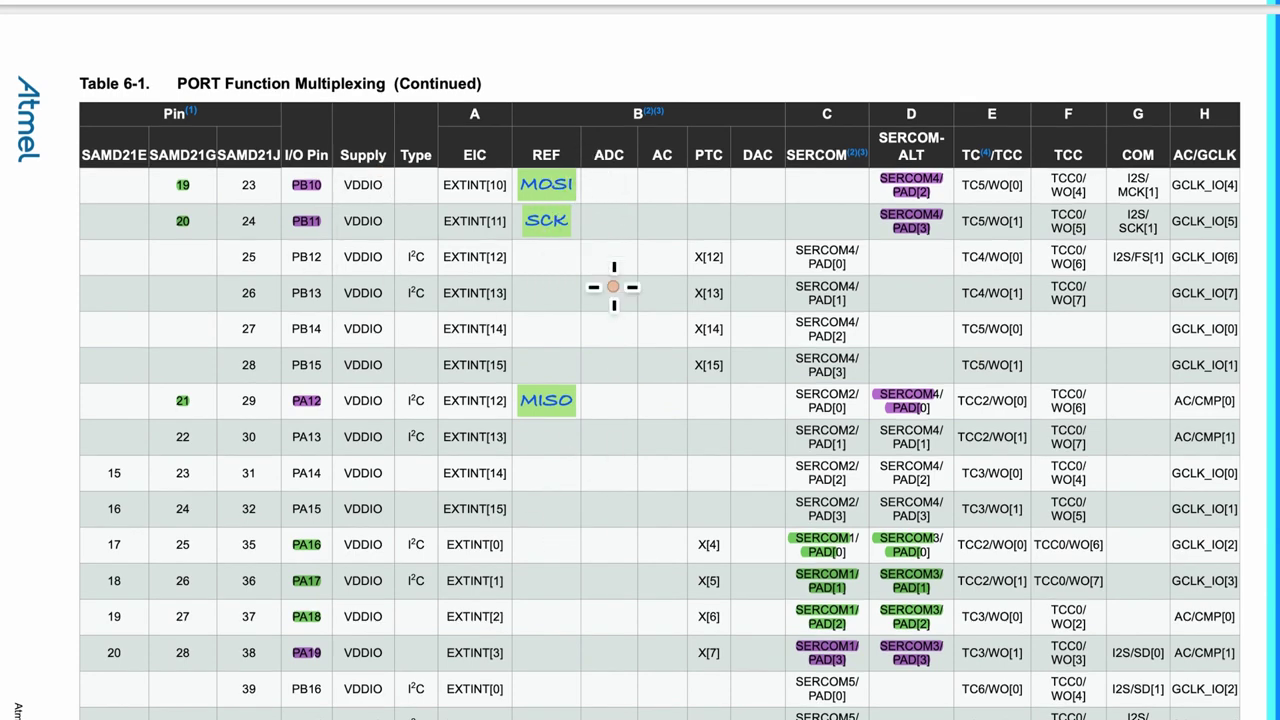
scroll(705, 578, down, 3)
scroll(705, 578, down, 2)
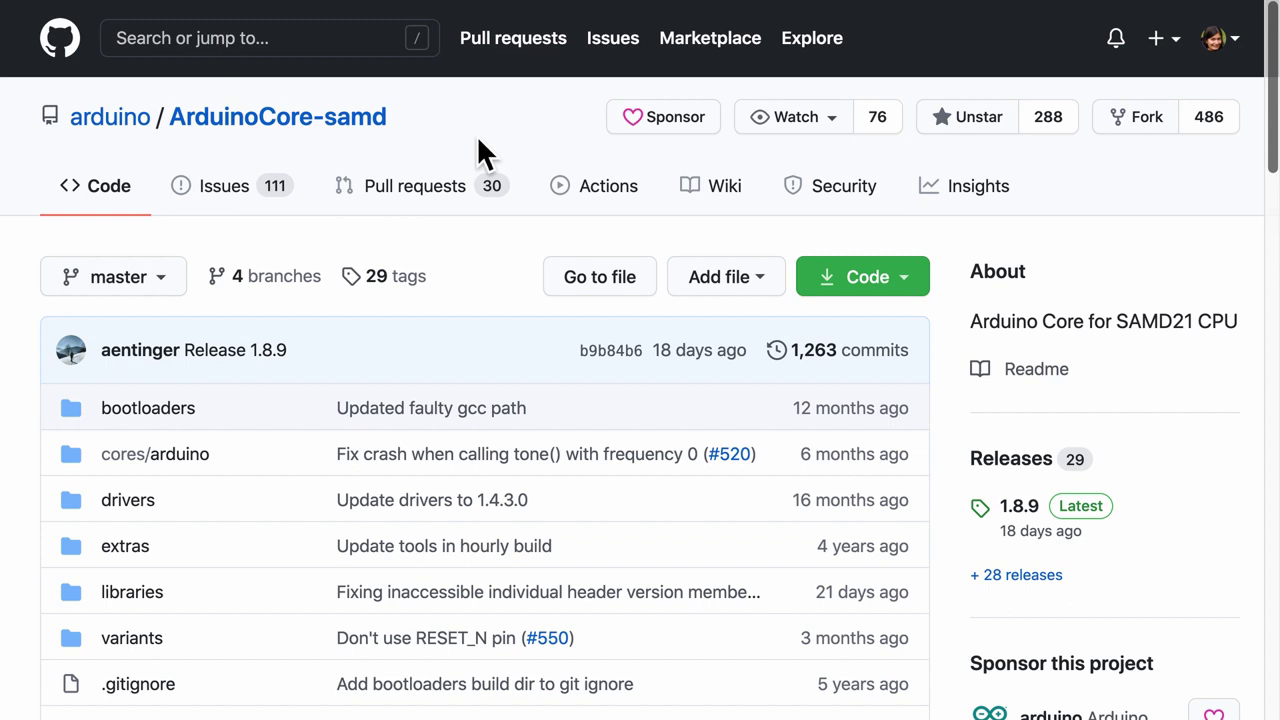
Step: Search the ArduinoCore-samd repository for PA09 and scroll through the matching files
click(372, 46)
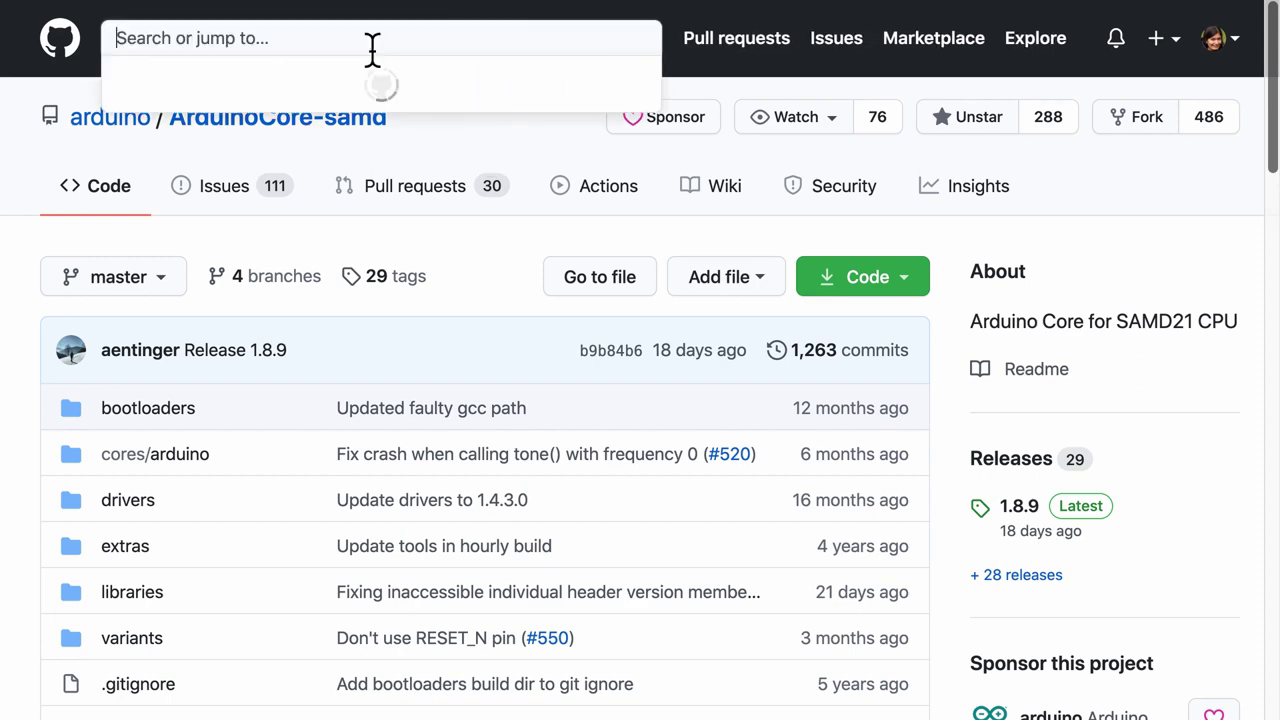
text(PA0)
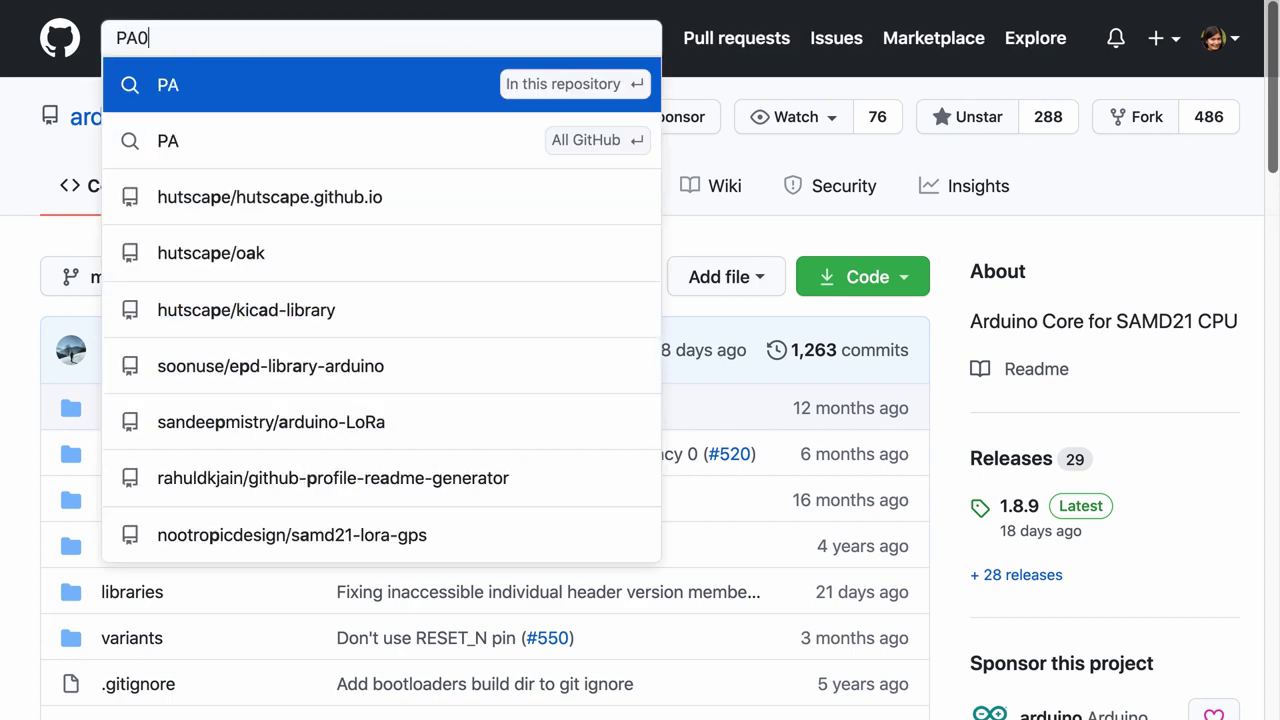
text(9)
key(Return)
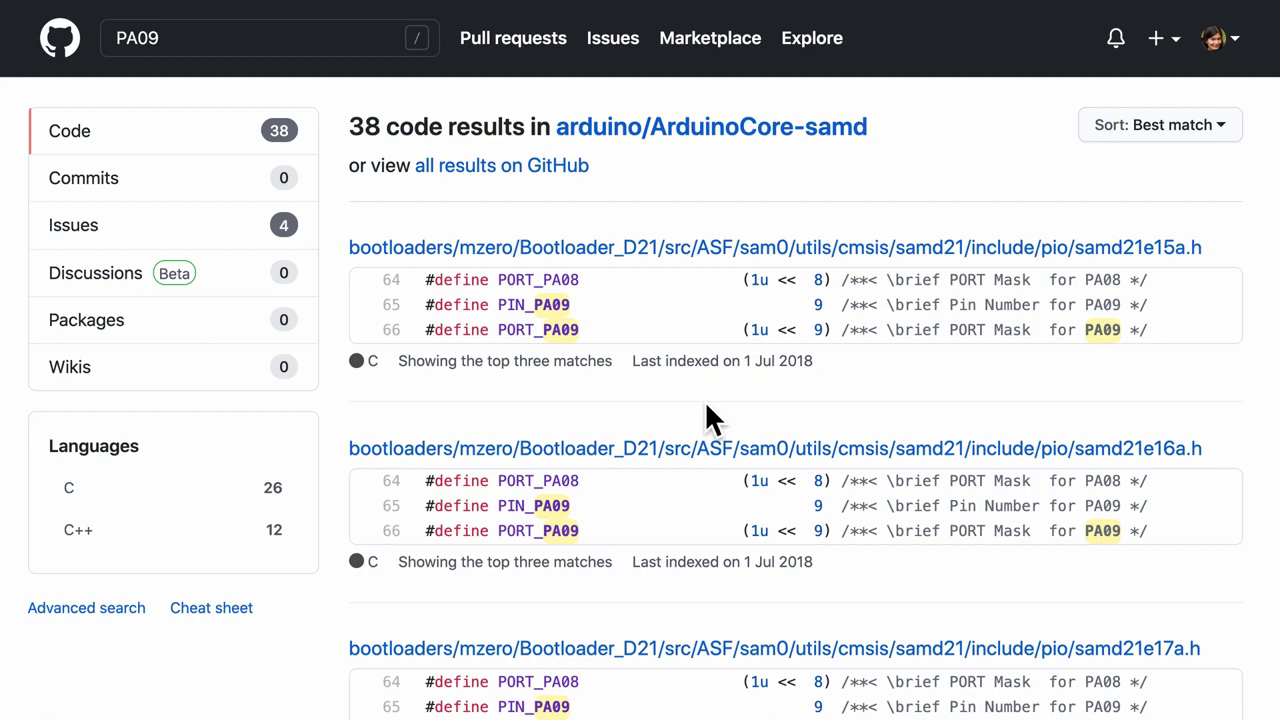
scroll(706, 410, down, 2)
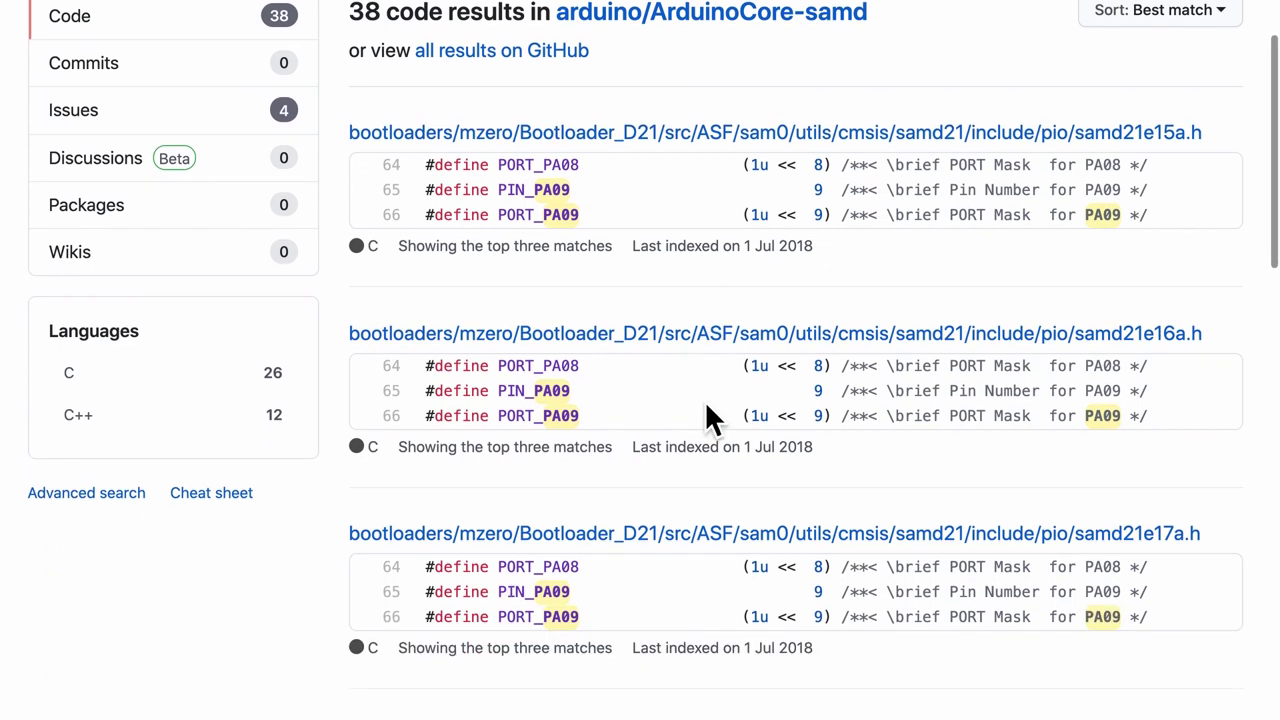
scroll(706, 408, down, 3)
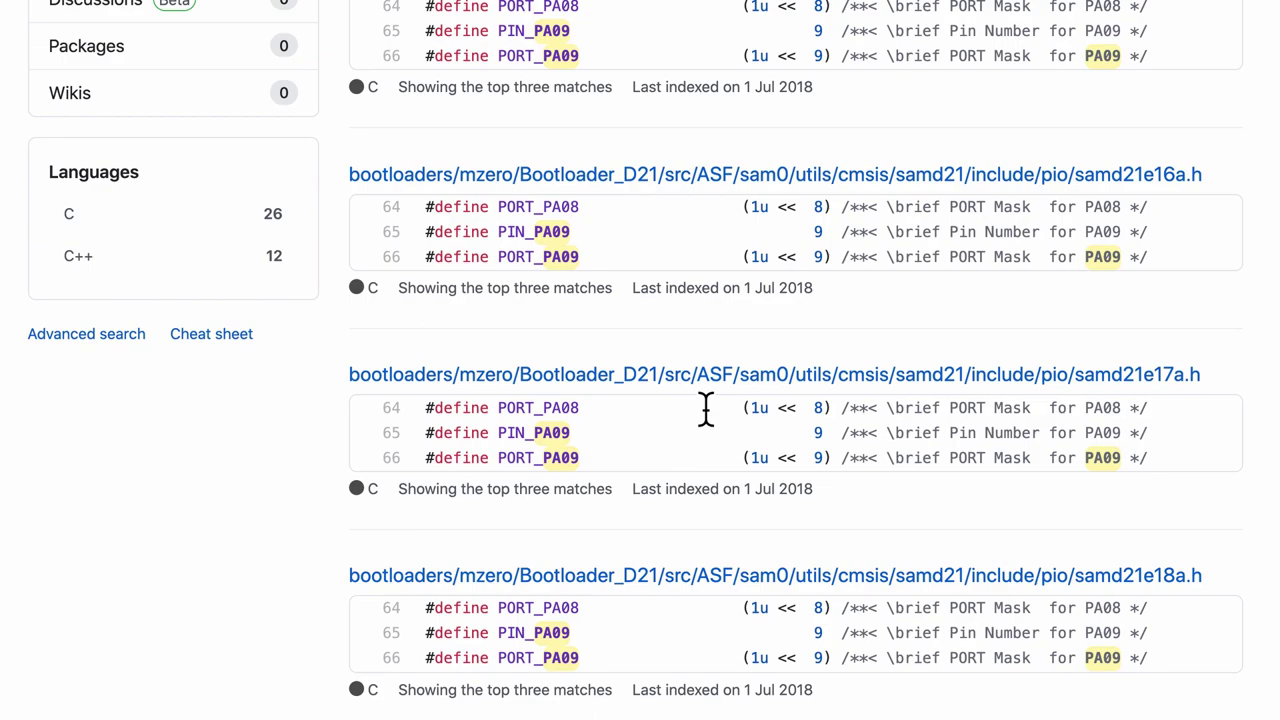
scroll(706, 410, down, 15)
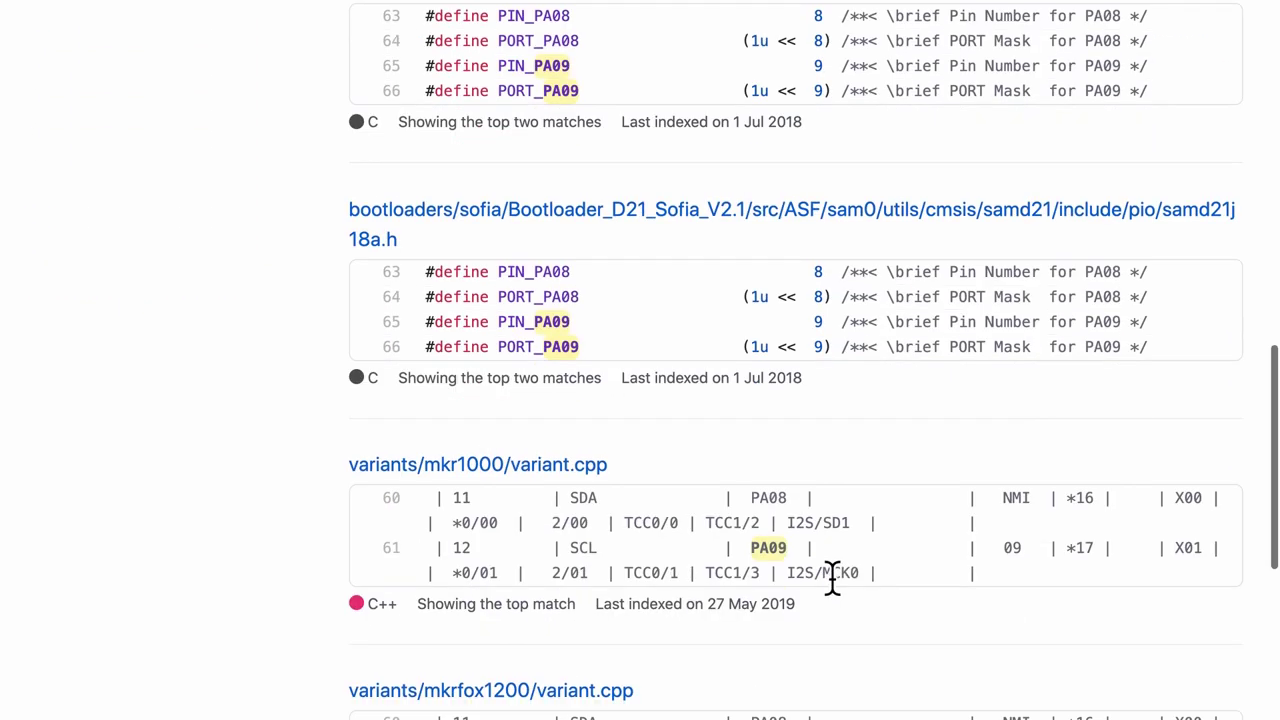
scroll(831, 575, down, 5)
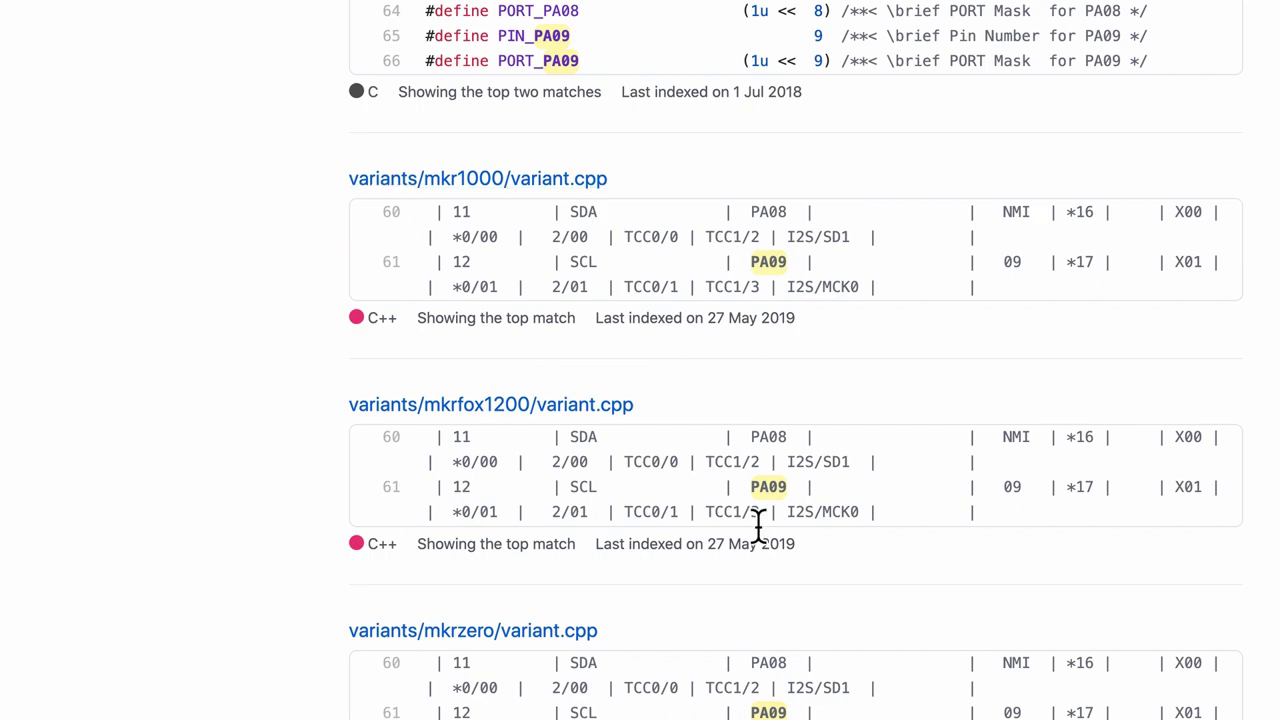
scroll(758, 525, up, 20)
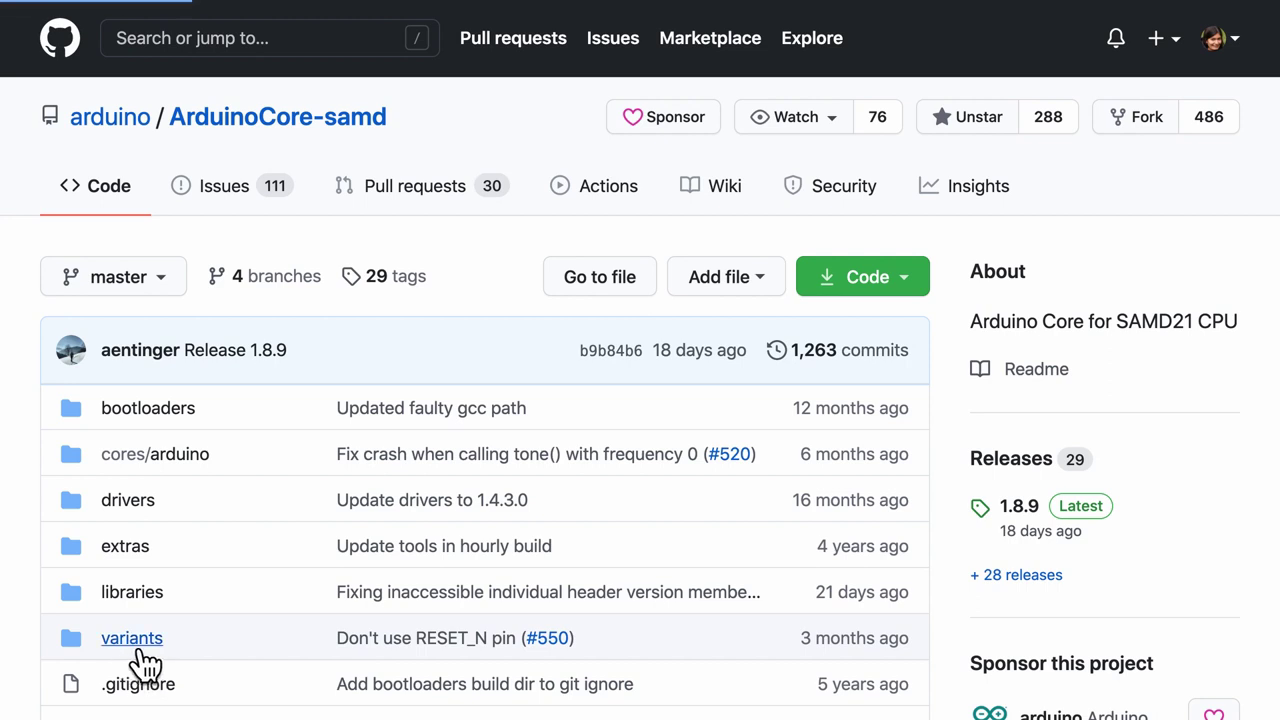
Step: Open variants/arduino_zero/variant.cpp in the repository
click(168, 508)
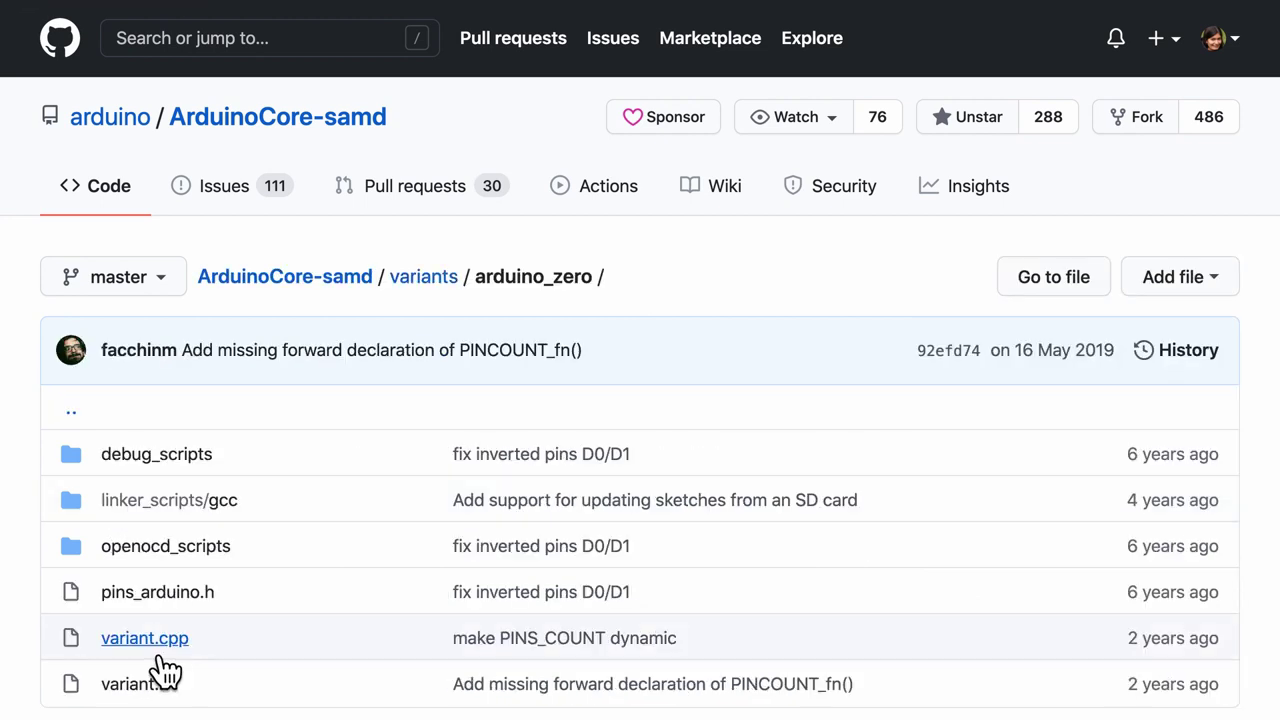
click(170, 642)
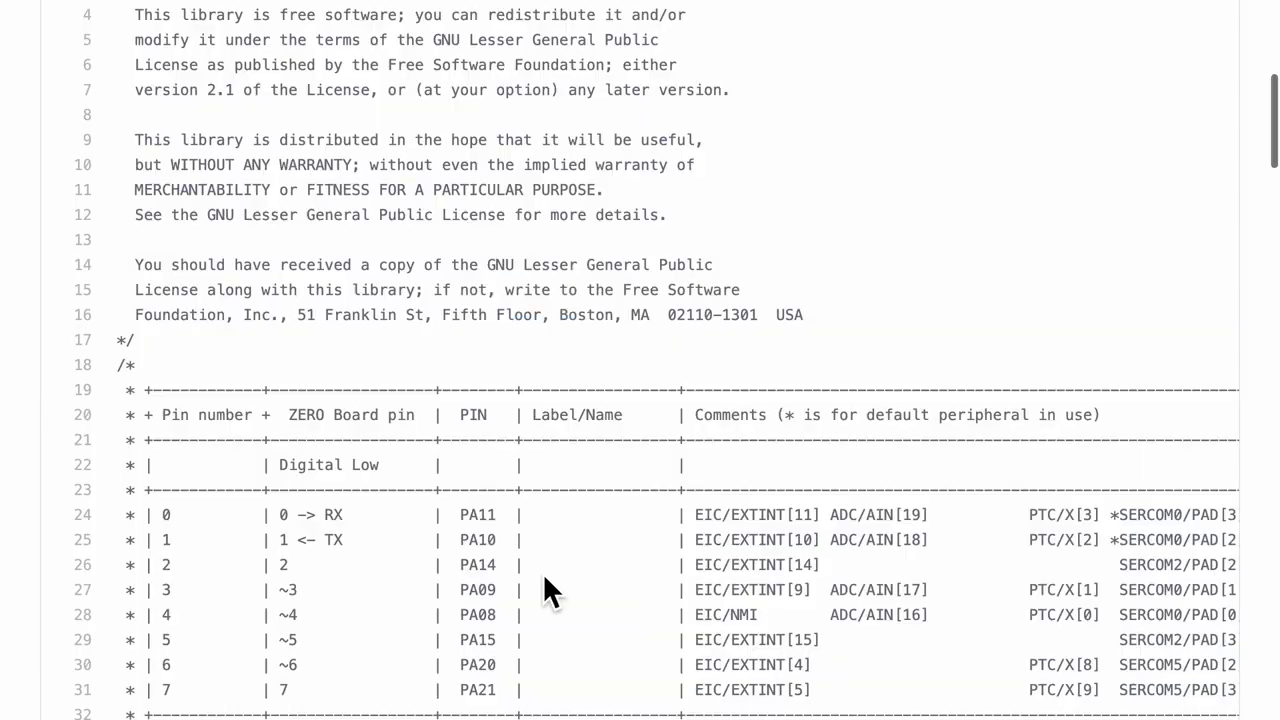
scroll(545, 577, down, 5)
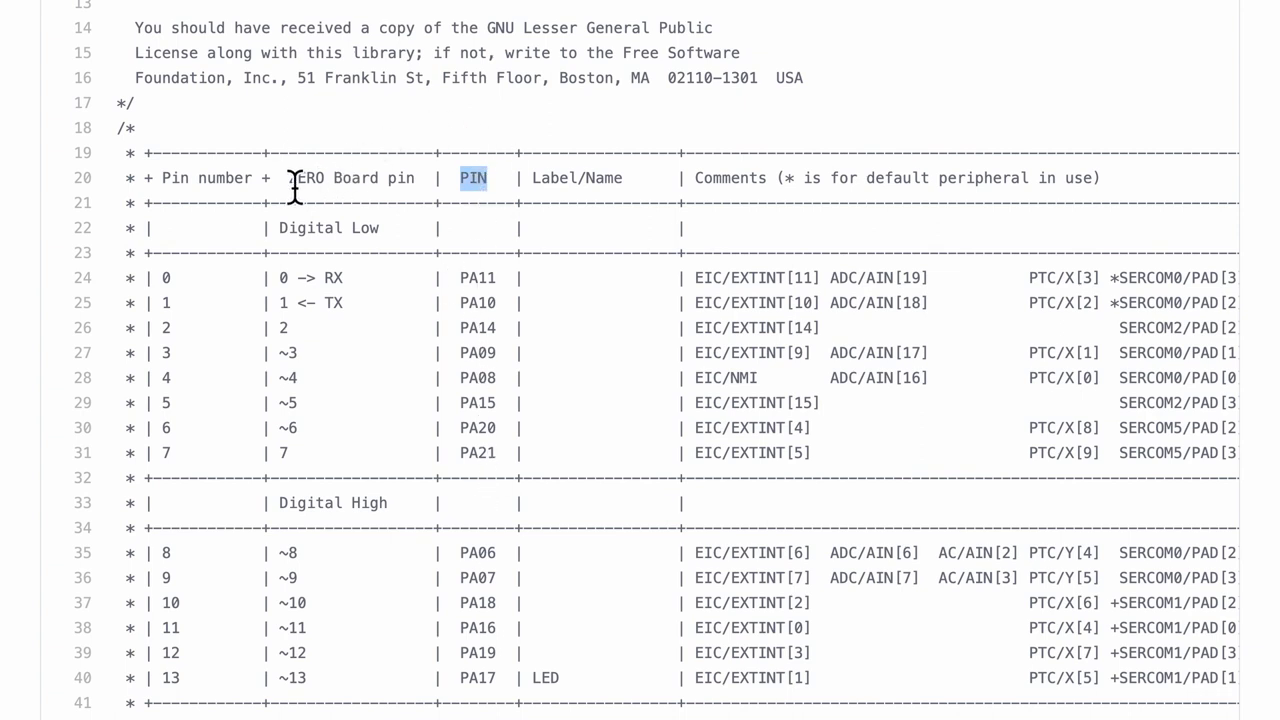
Step: Highlight the ZERO Board pin header, the PB03 RX LED and PA27 TX LED rows, and the PA30 lines
drag(291, 182, 422, 188)
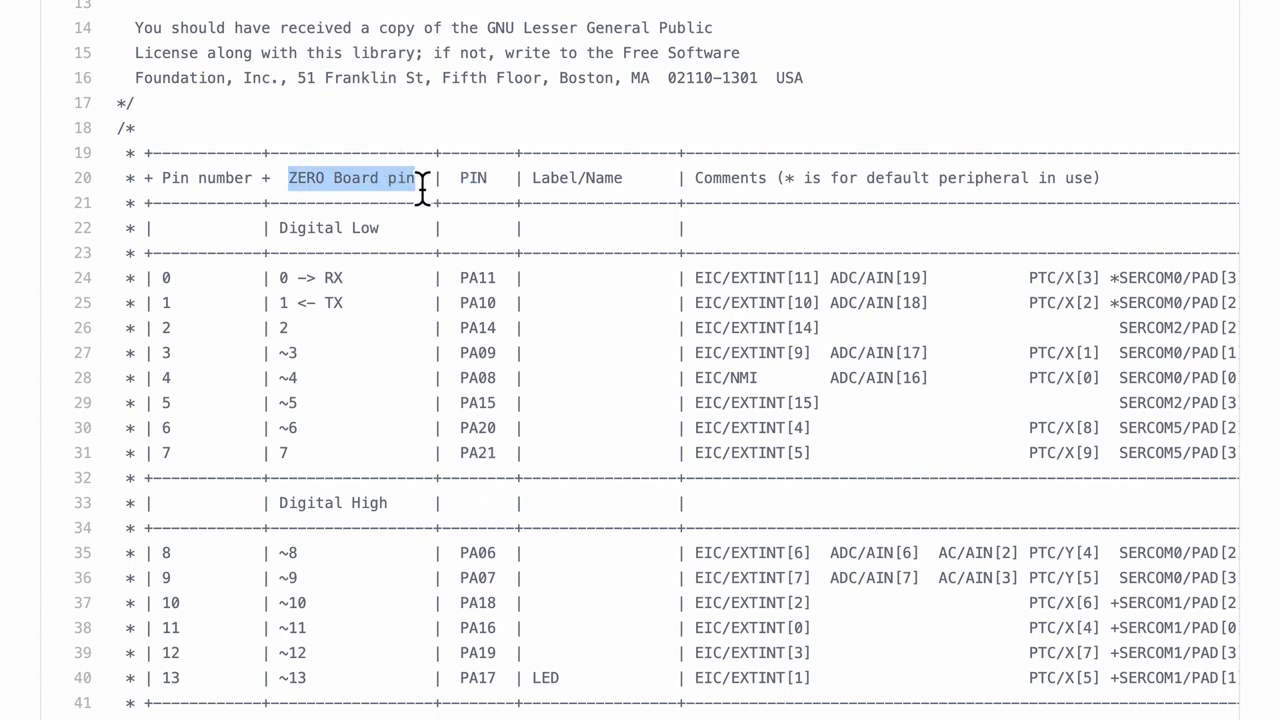
click(497, 460)
scroll(505, 500, down, 8)
triple_click(517, 551)
click(528, 574)
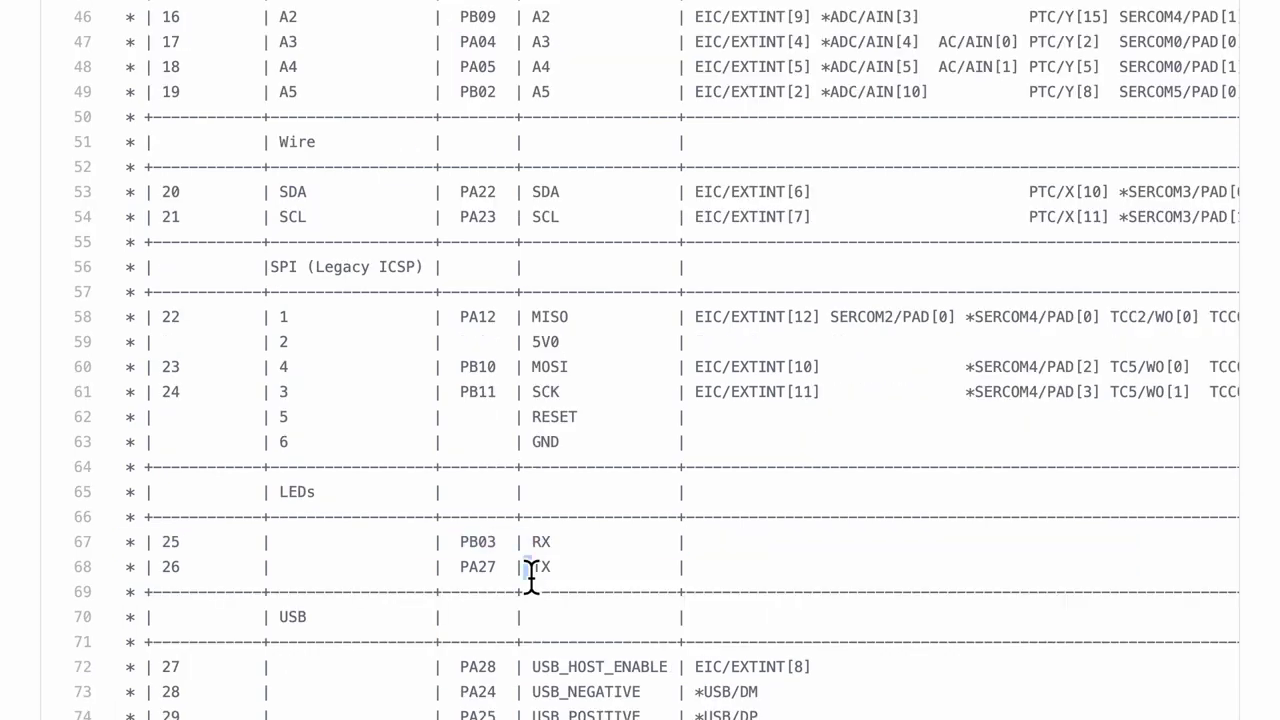
triple_click(562, 568)
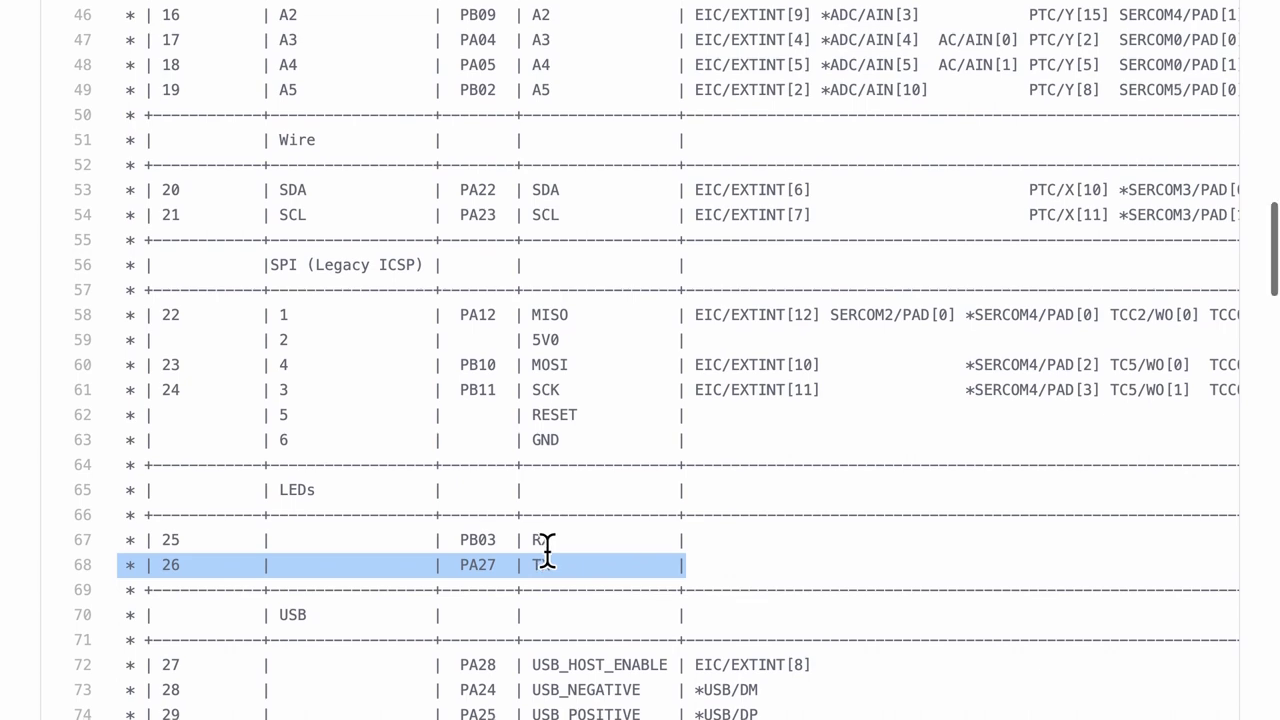
scroll(463, 512, down, 9)
drag(461, 505, 810, 530)
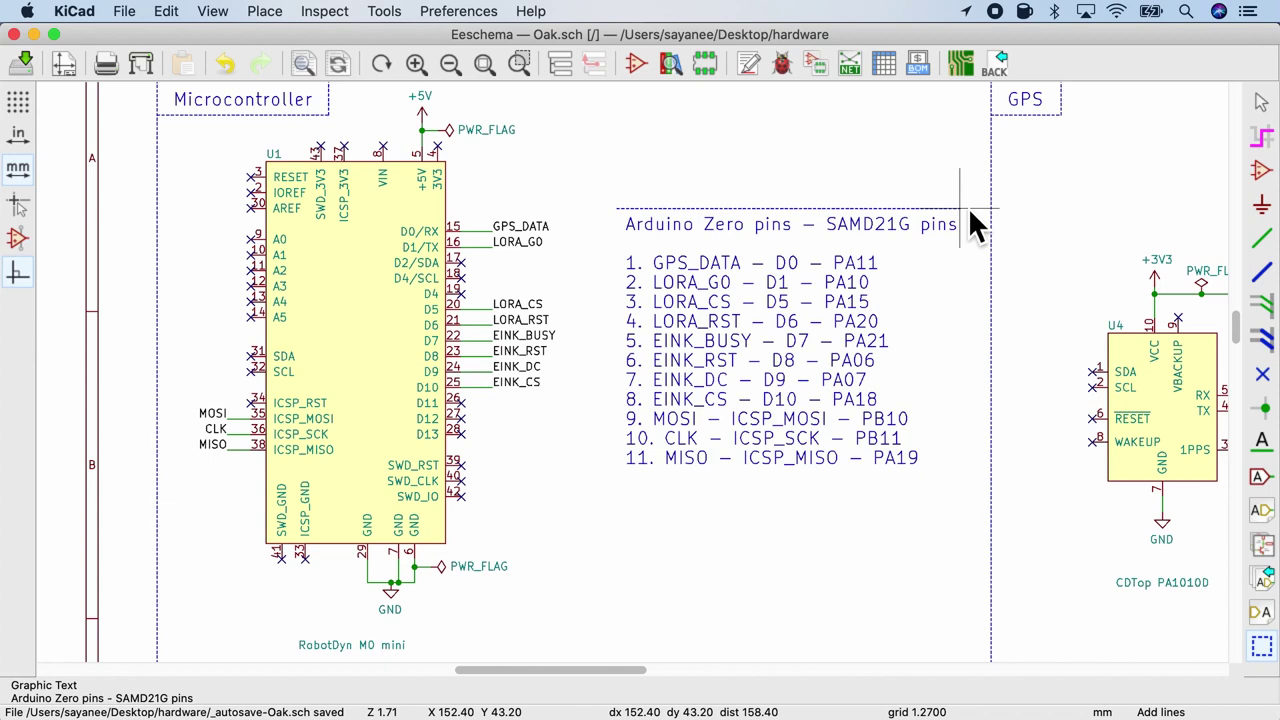
Step: Draw a rectangular graphic-line box around the Arduino Zero pin-mapping note, redrawing its left side
click(966, 209)
click(949, 476)
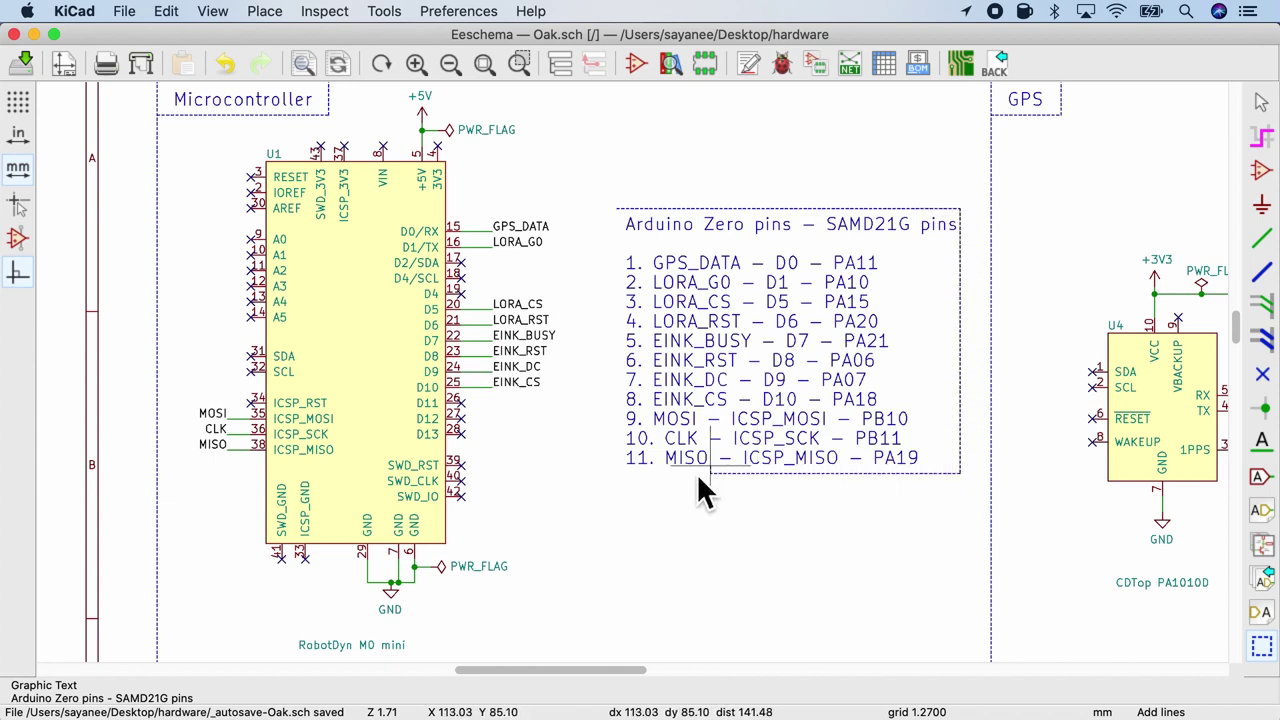
click(617, 472)
click(617, 209)
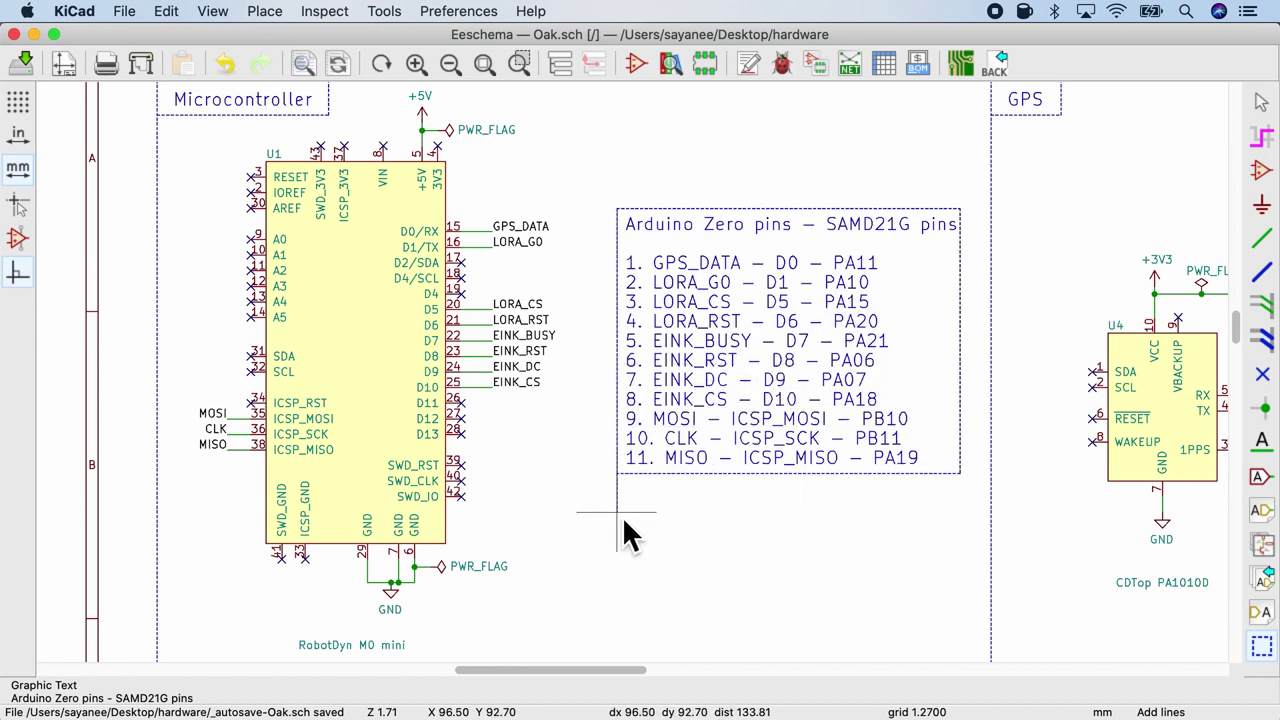
key(Escape)
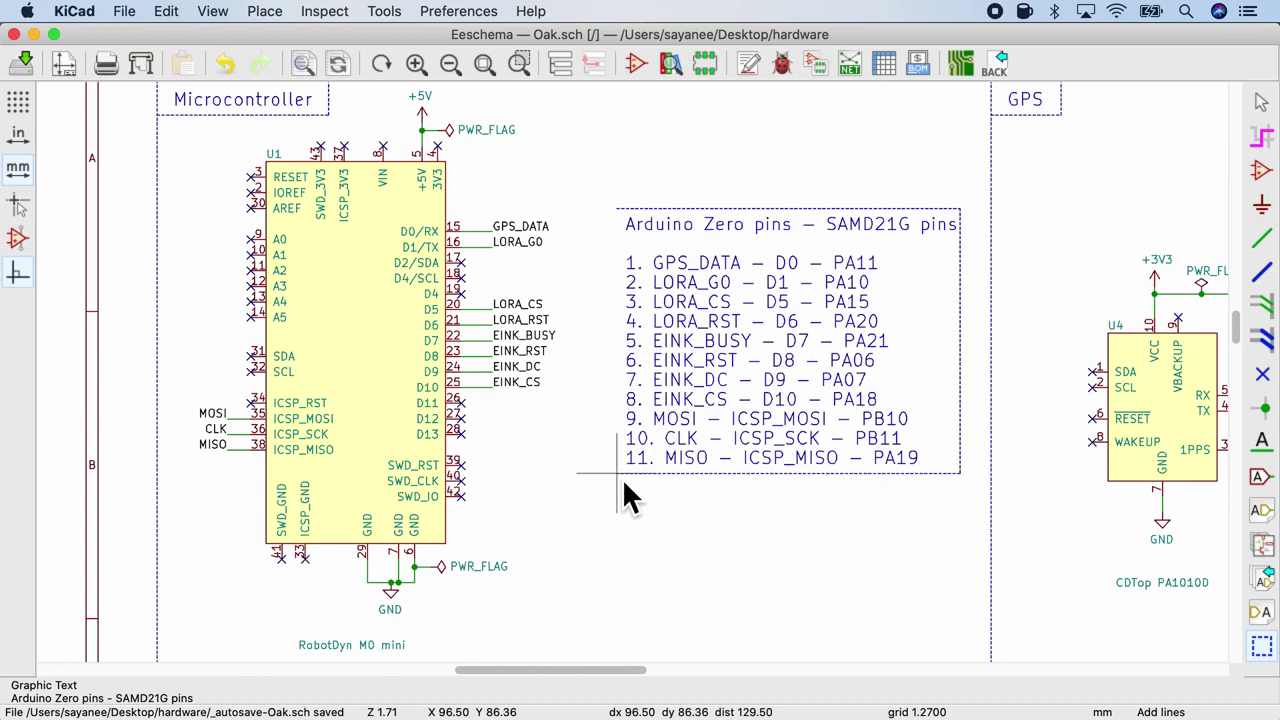
click(622, 478)
double_click(622, 210)
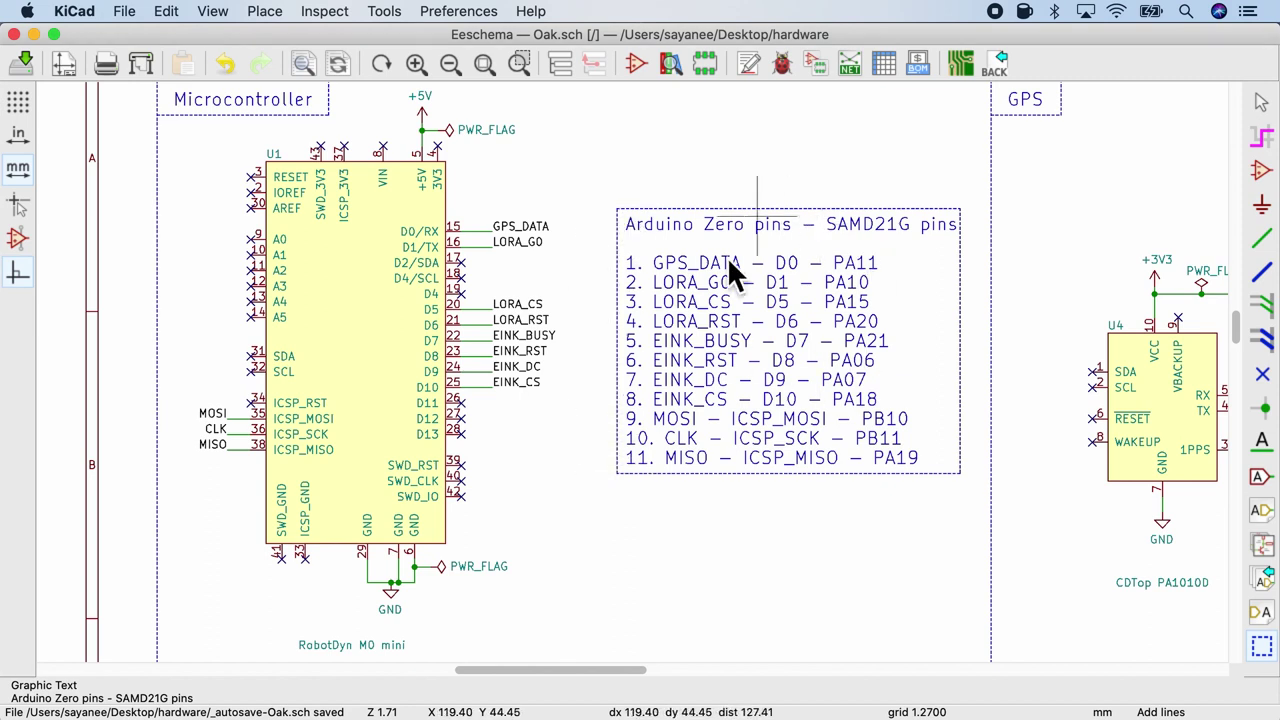
Step: Replace the RobotDyn M0 mini U1 with a rotated ATSAMD21G18A-AUT symbol in the Microcontroller area
right_click(371, 314)
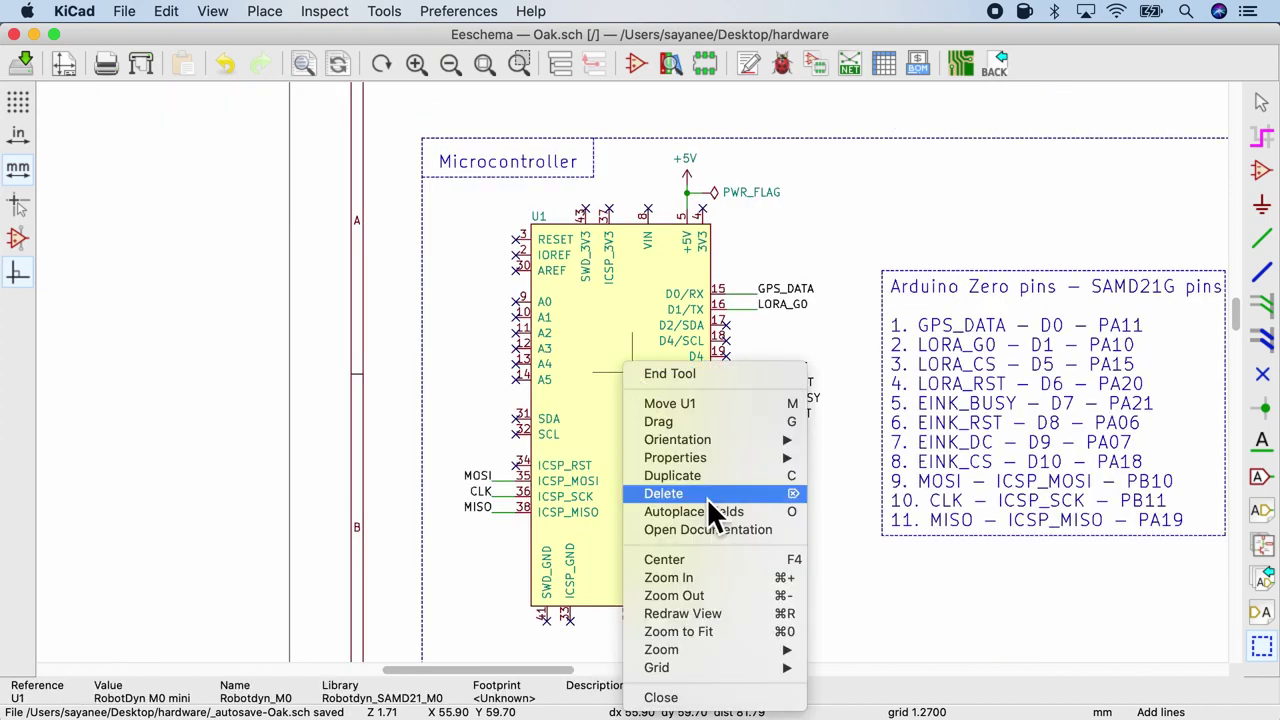
text(asamd21)
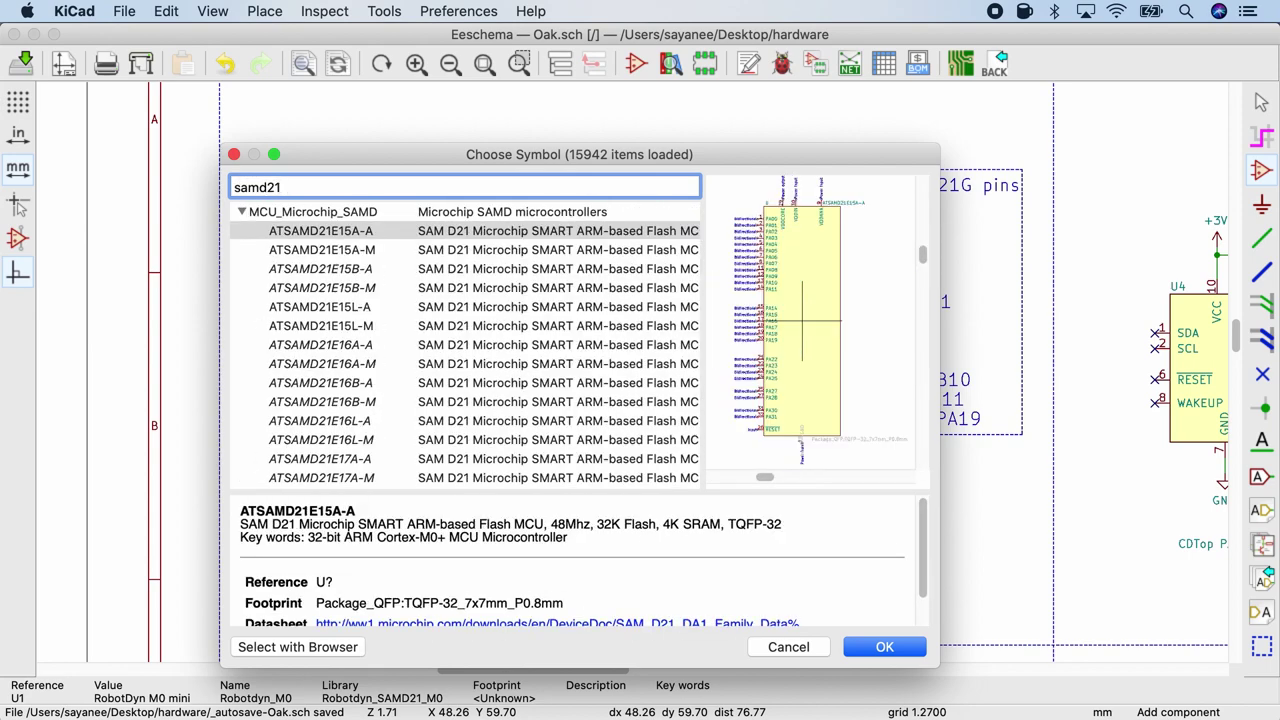
text(g18)
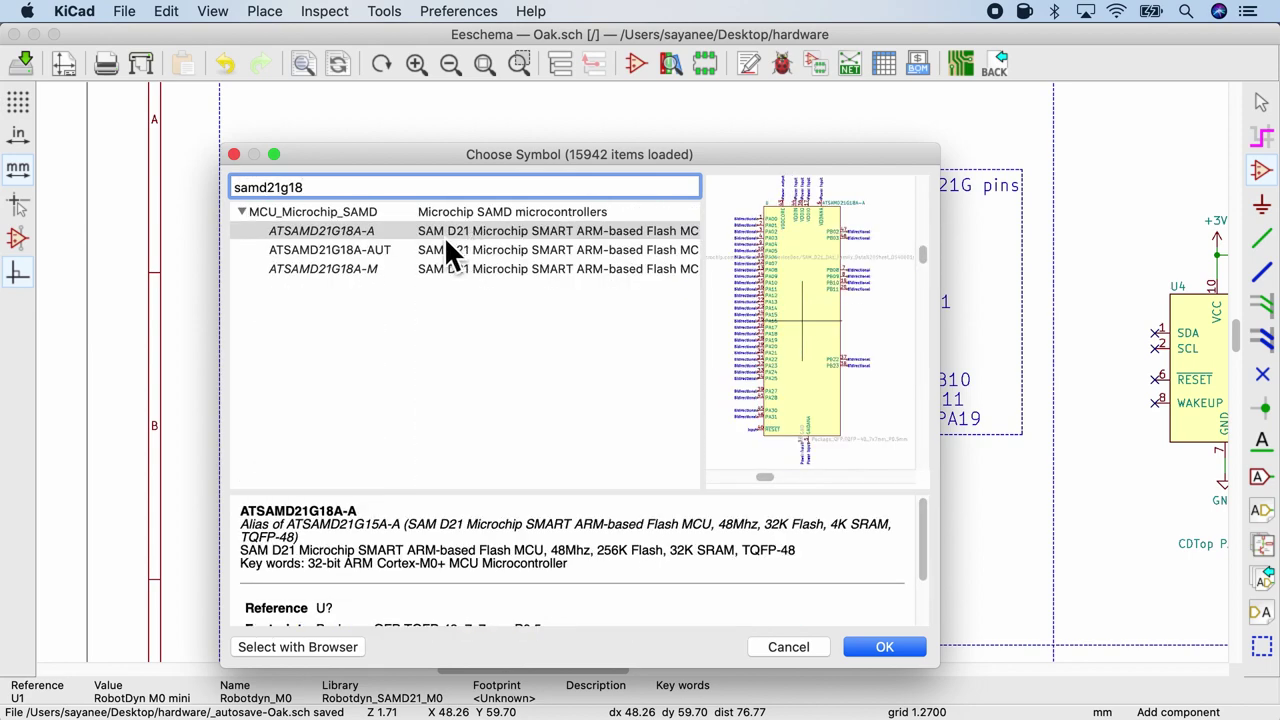
double_click(420, 250)
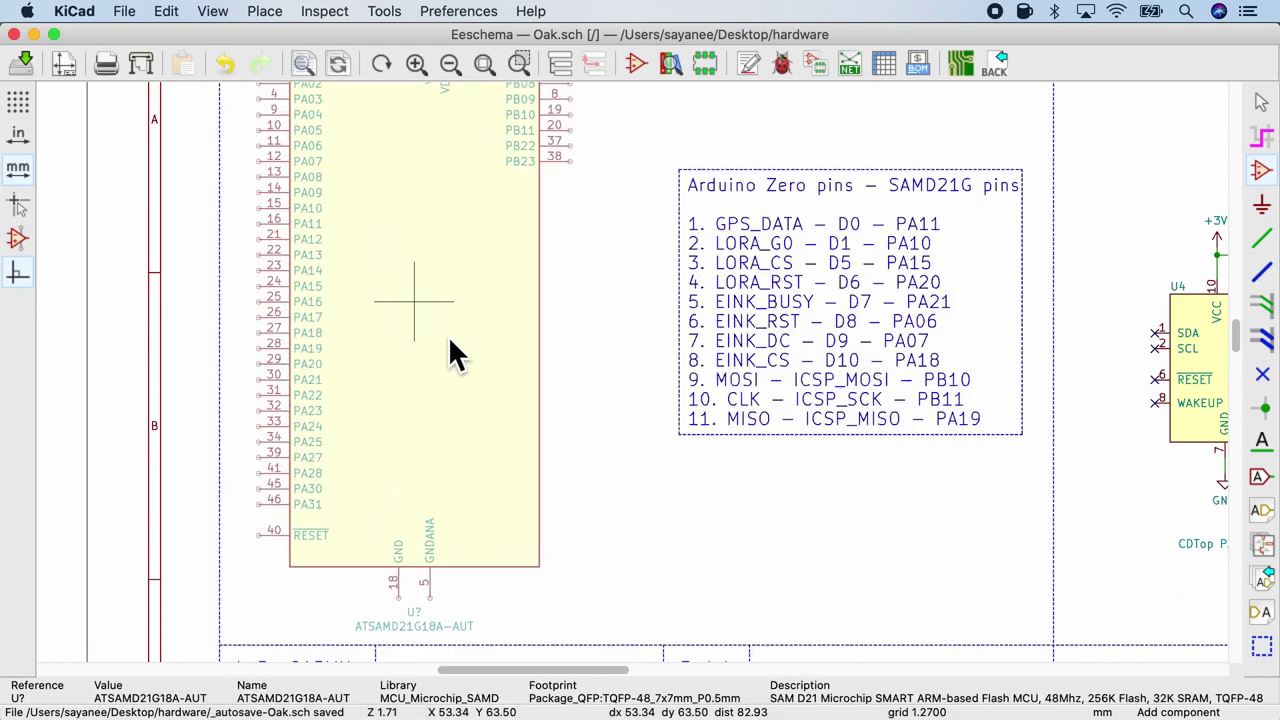
key(r)
scroll(448, 355, down, 2)
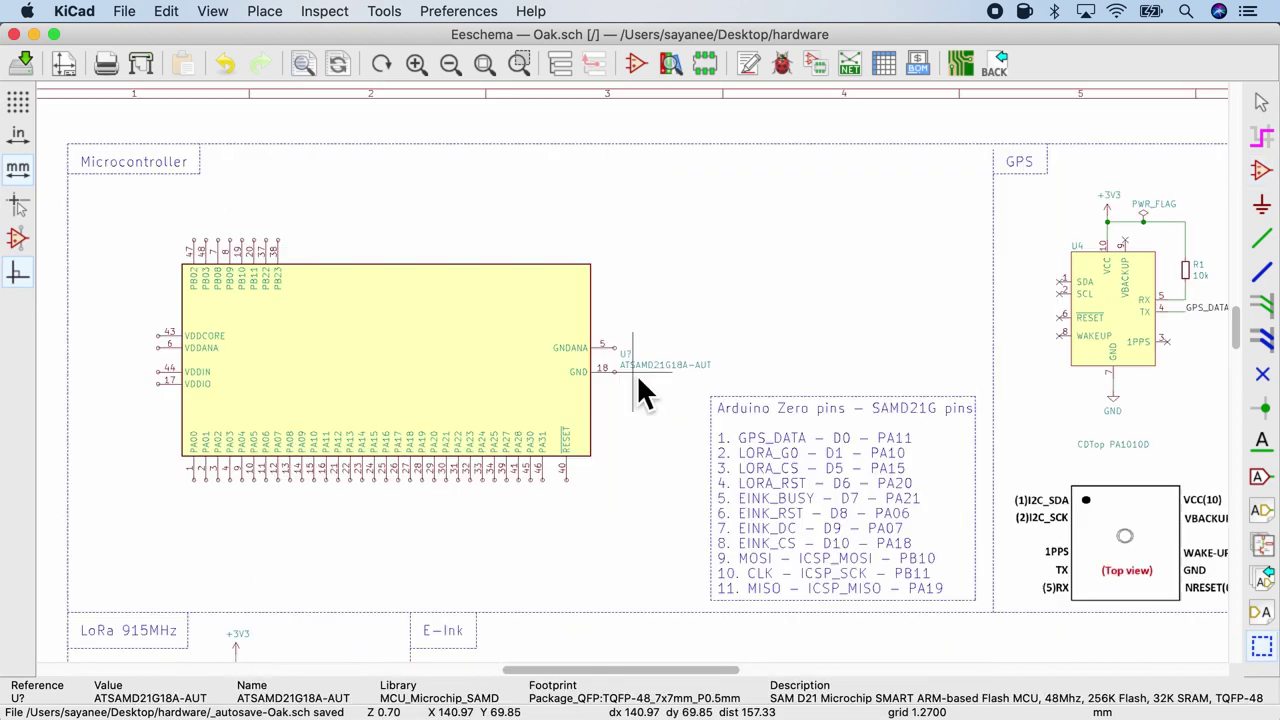
click(478, 445)
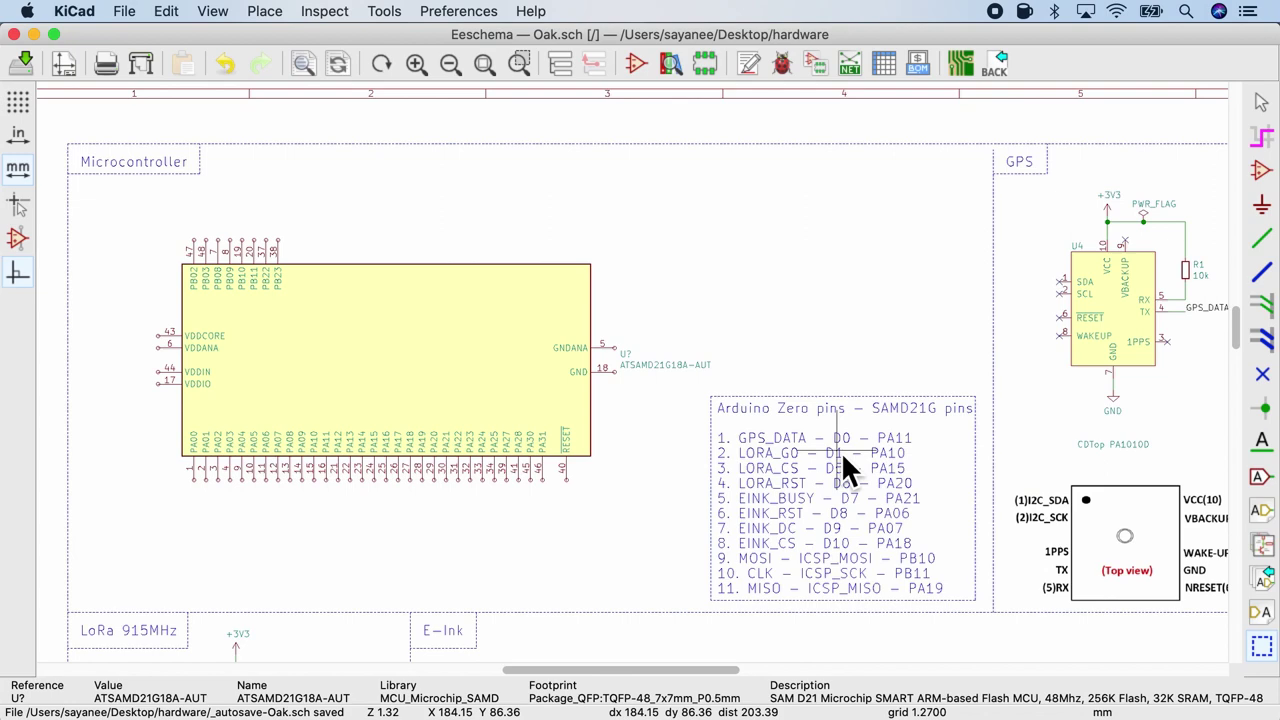
scroll(841, 451, up, 2)
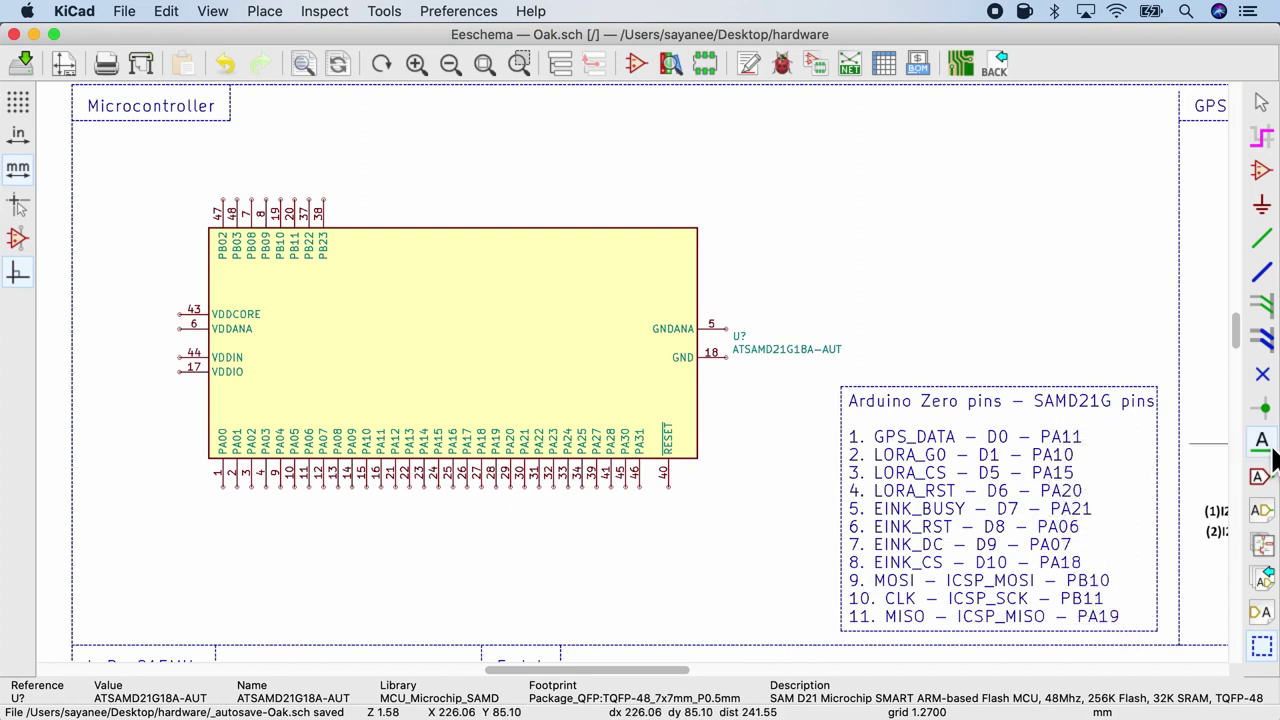
Step: Label chip pins with the LORA_RST, EINK_CS and CLK nets, then move the EINK_CS label lower
click(1264, 444)
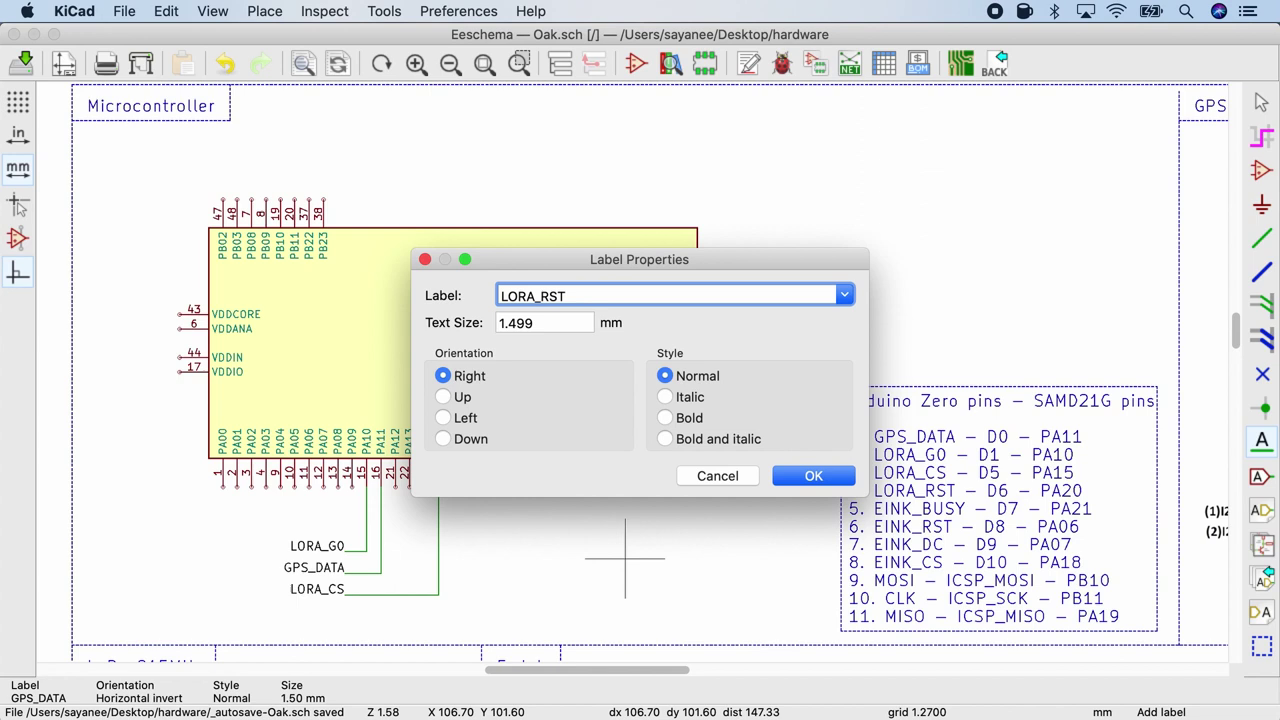
key(Return)
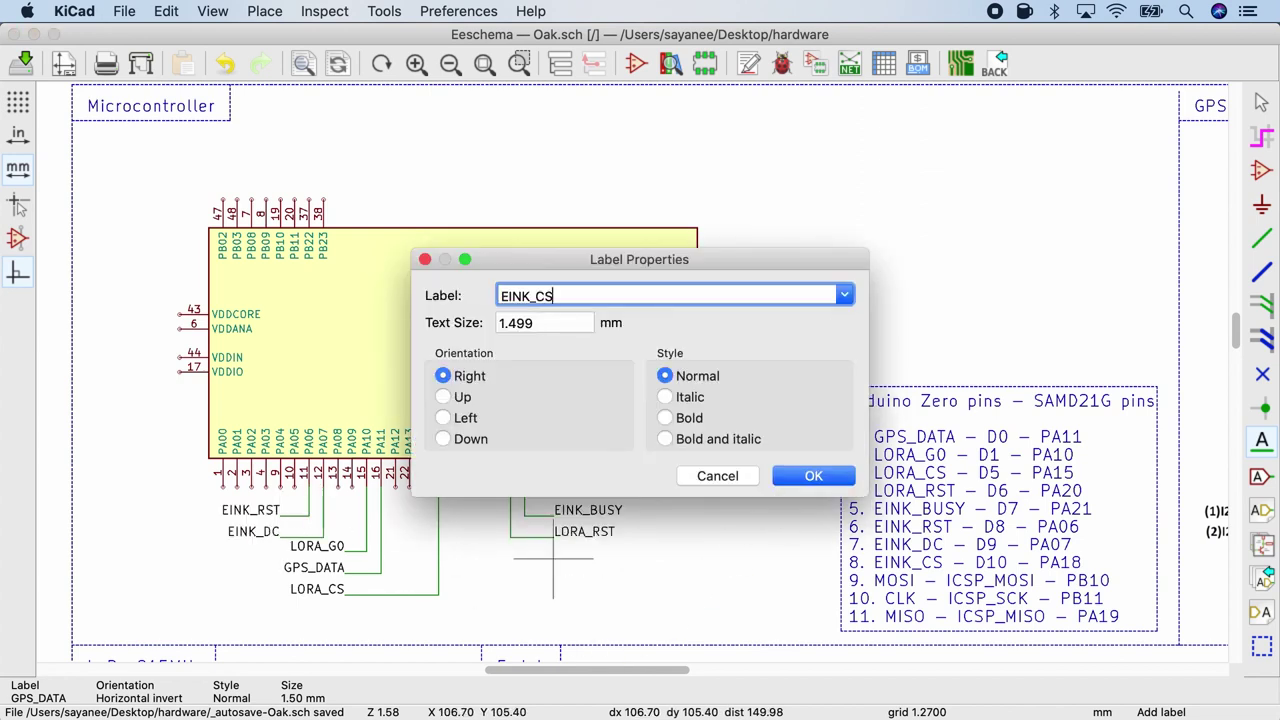
key(Return)
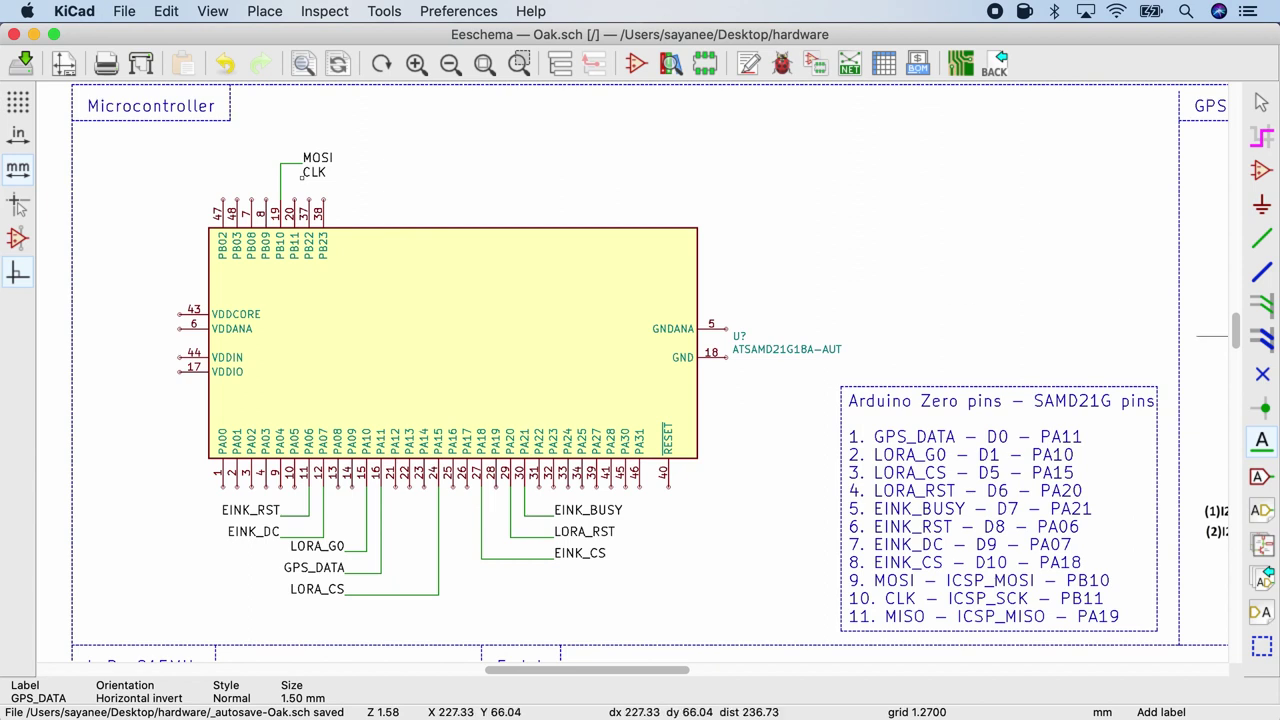
key(l)
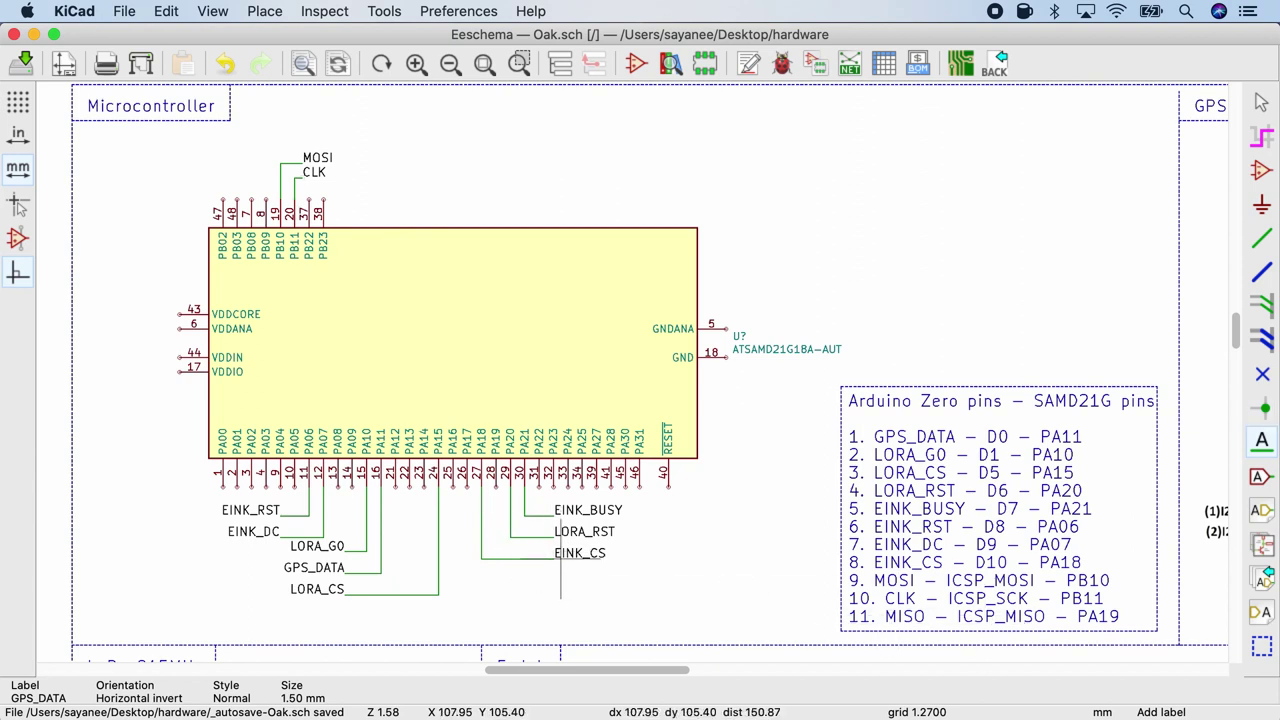
click(553, 558)
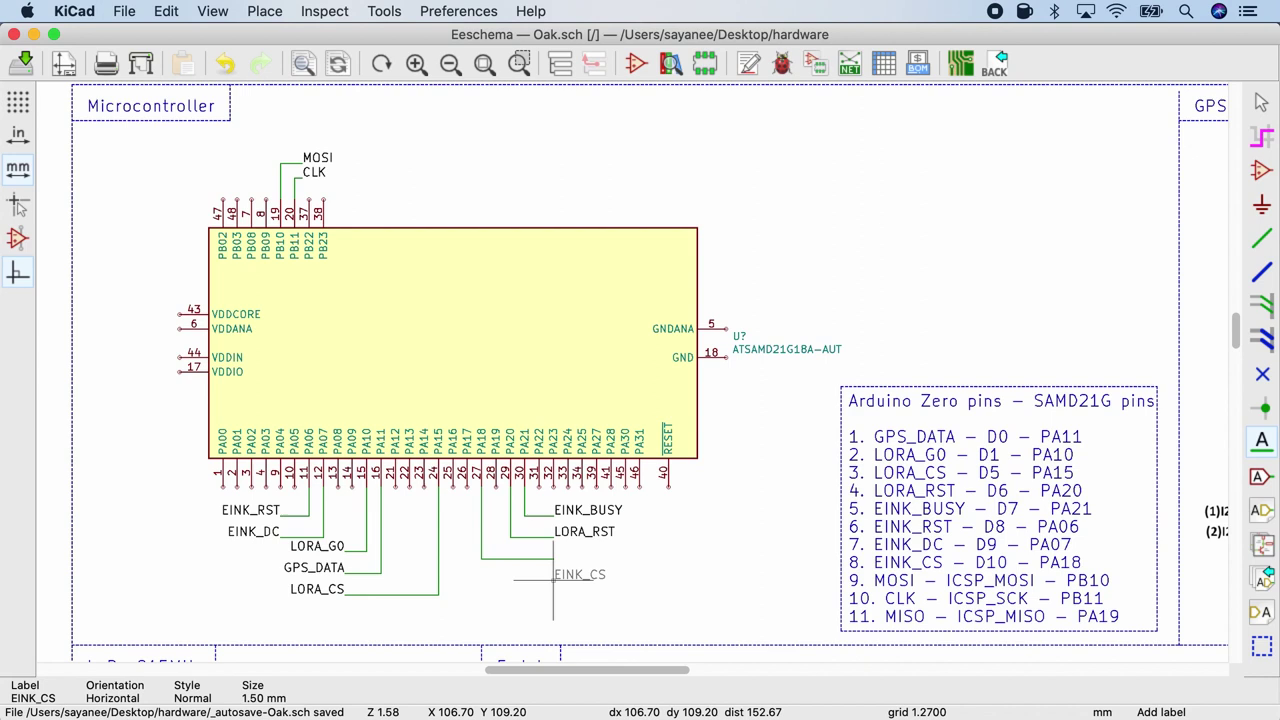
click(553, 579)
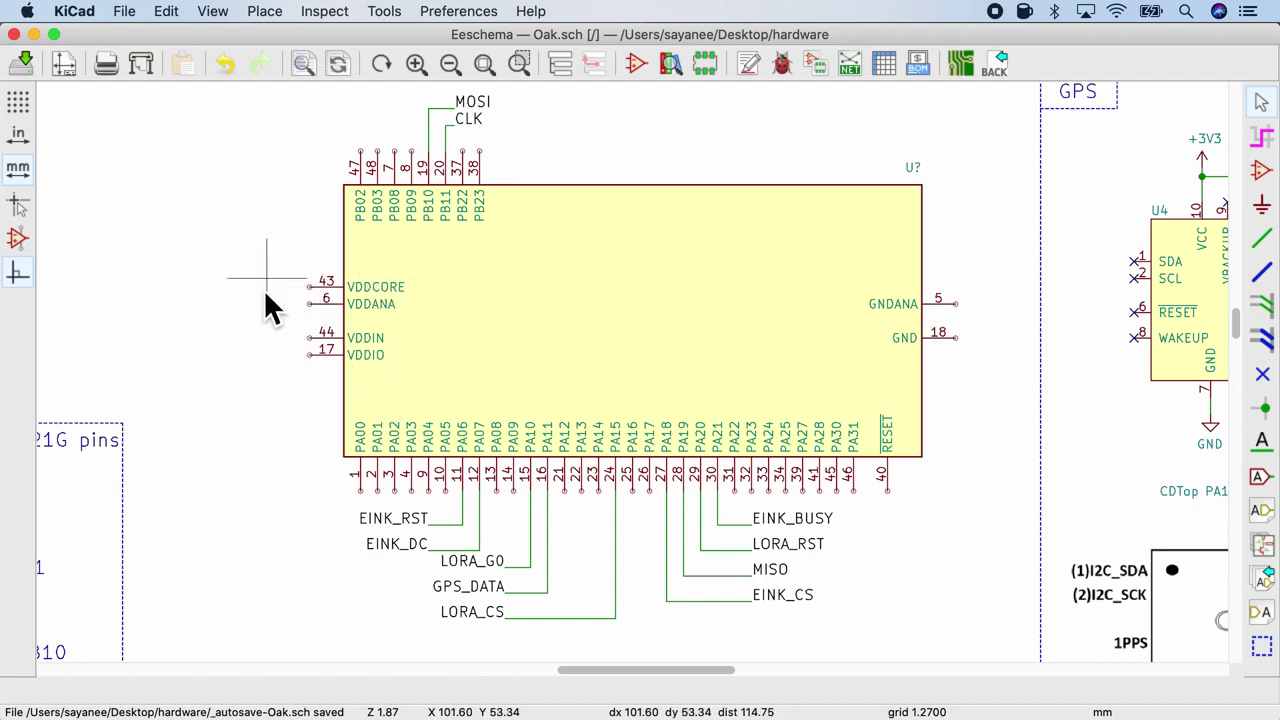
Step: Zoom the view to check the MISO label on pin 28 (PA19)
scroll(283, 316, up, 3)
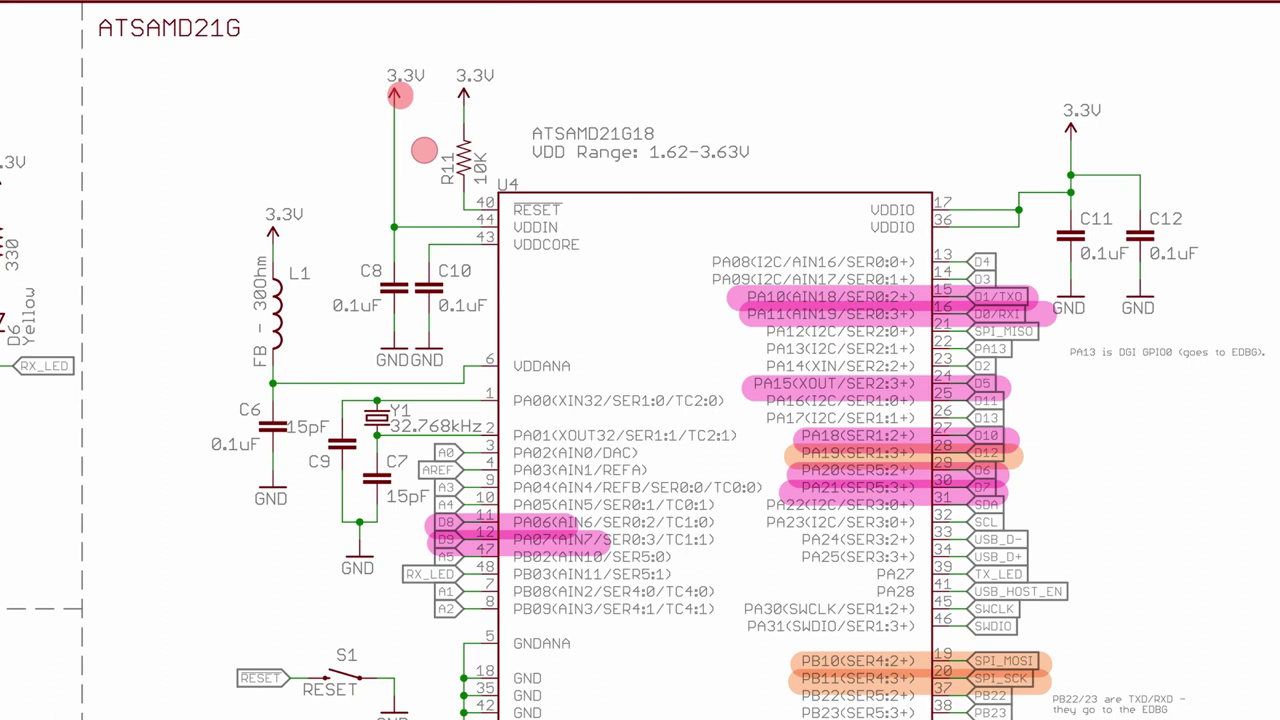
Step: Highlight the C8 and C10 decoupling capacitors from 3.3V down to GND
drag(395, 92, 400, 372)
drag(366, 290, 457, 290)
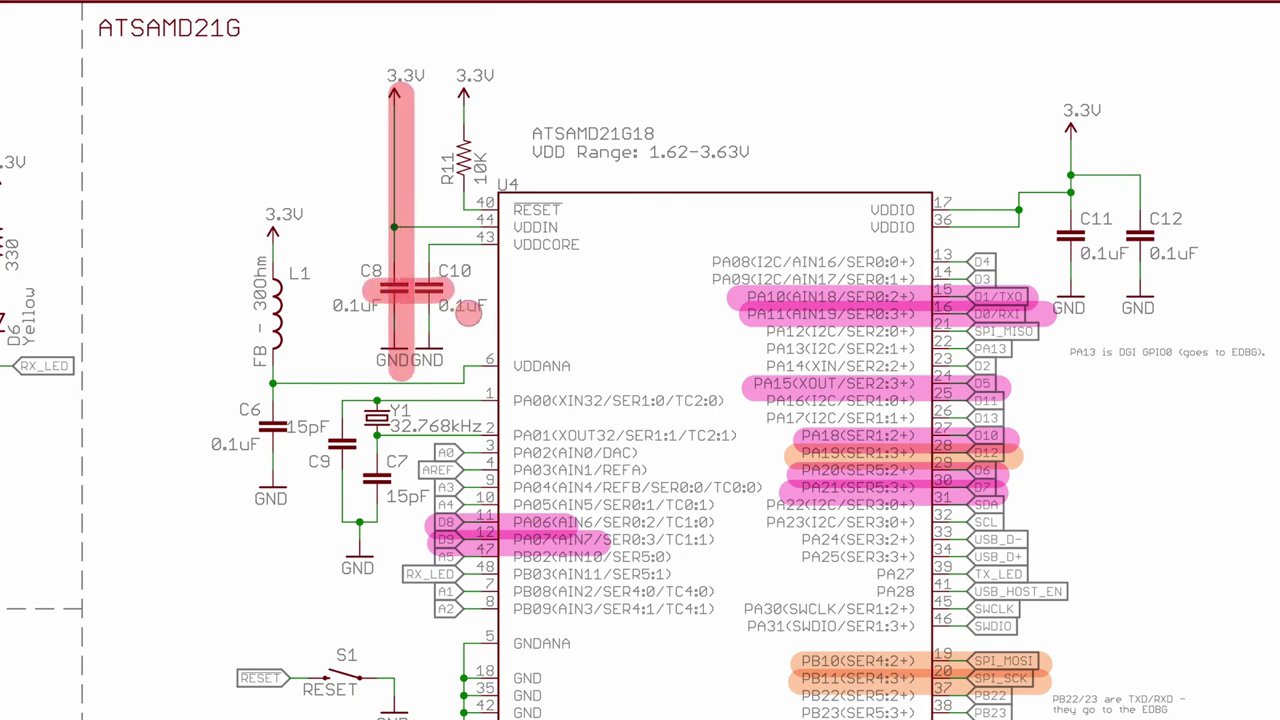
drag(440, 240, 440, 392)
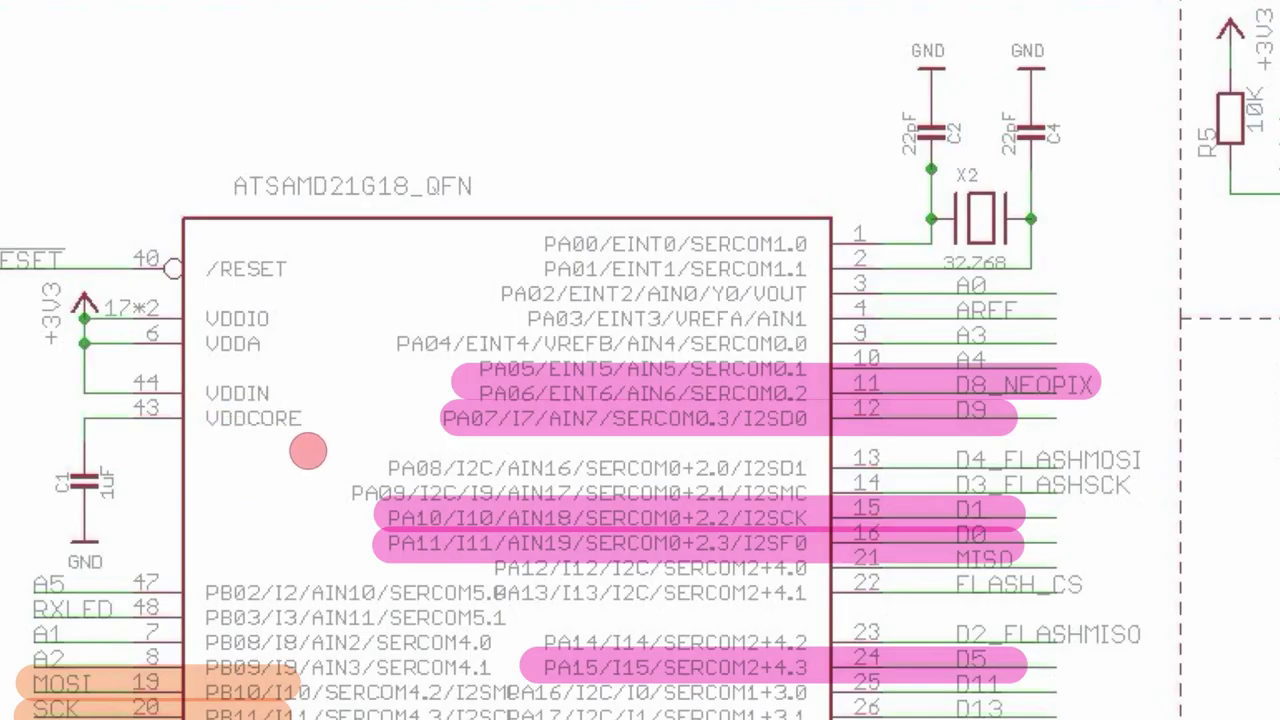
Step: Highlight the VDDCORE capacitor to GND and the +3V3 feed to VDDIO and VDDA
mouse_move(306, 449)
mouse_down()
mouse_move(122, 455)
mouse_move(92, 550)
mouse_up()
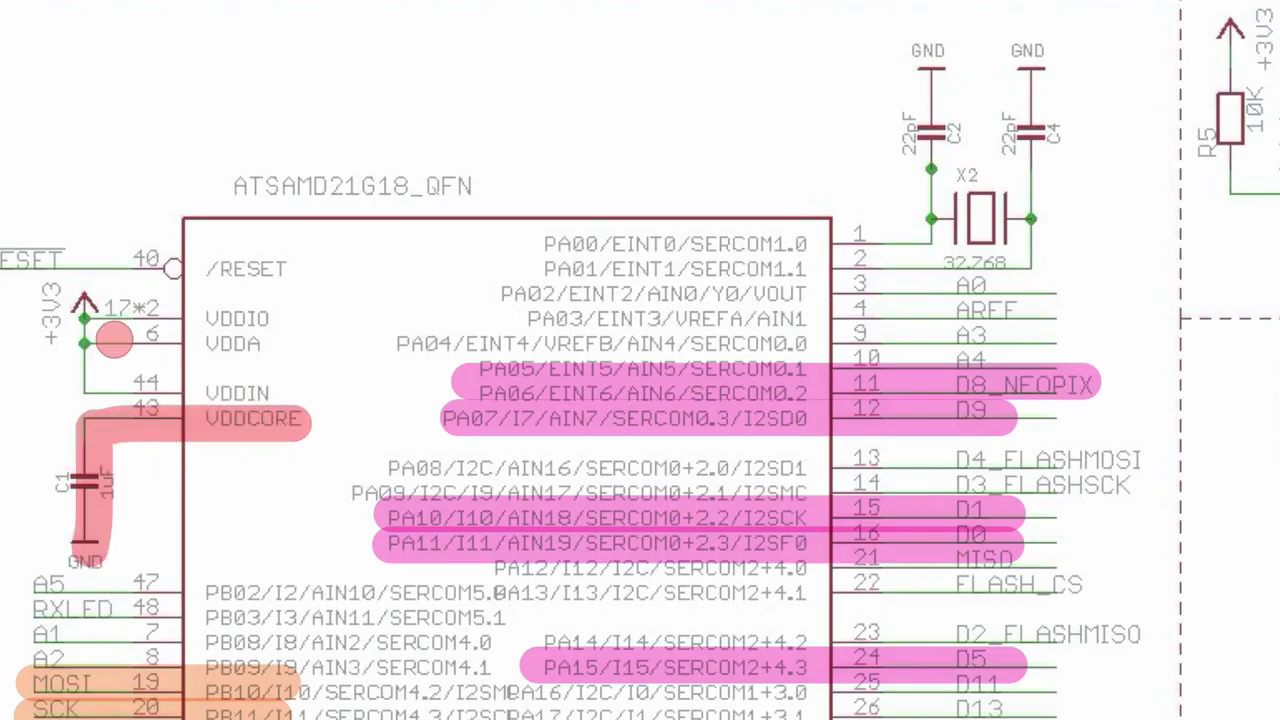
click(84, 318)
drag(84, 326, 84, 432)
drag(90, 302, 290, 395)
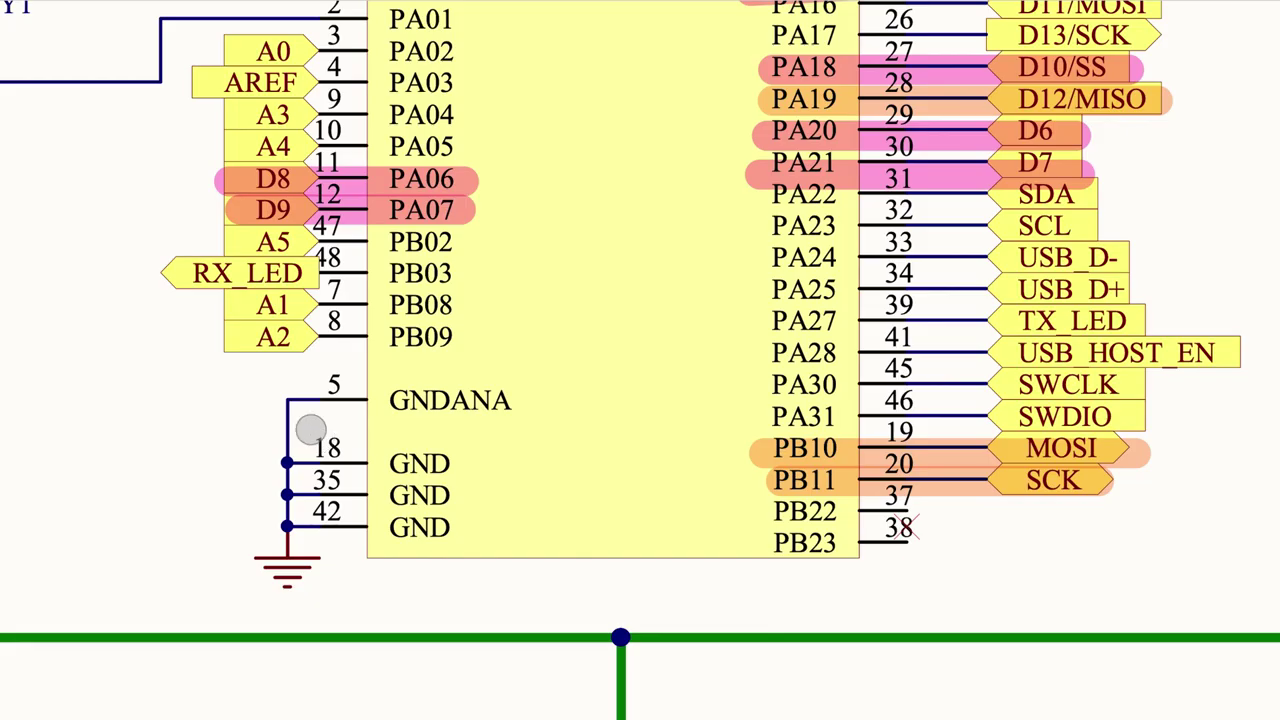
Step: Mark the GNDANA pin's path to the GND pins on the reference chip, then save the schematic
drag(285, 425, 486, 423)
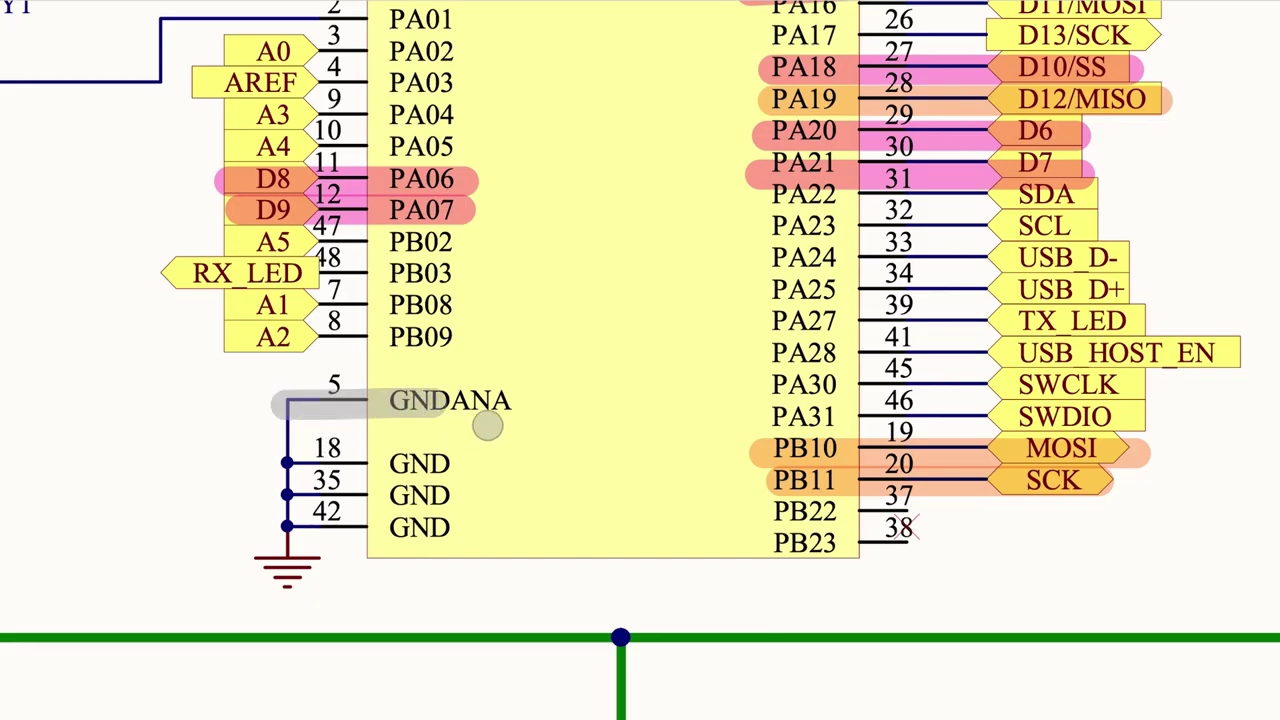
mouse_move(287, 402)
mouse_down()
mouse_move(290, 590)
mouse_move(310, 525)
mouse_up()
drag(372, 556, 443, 551)
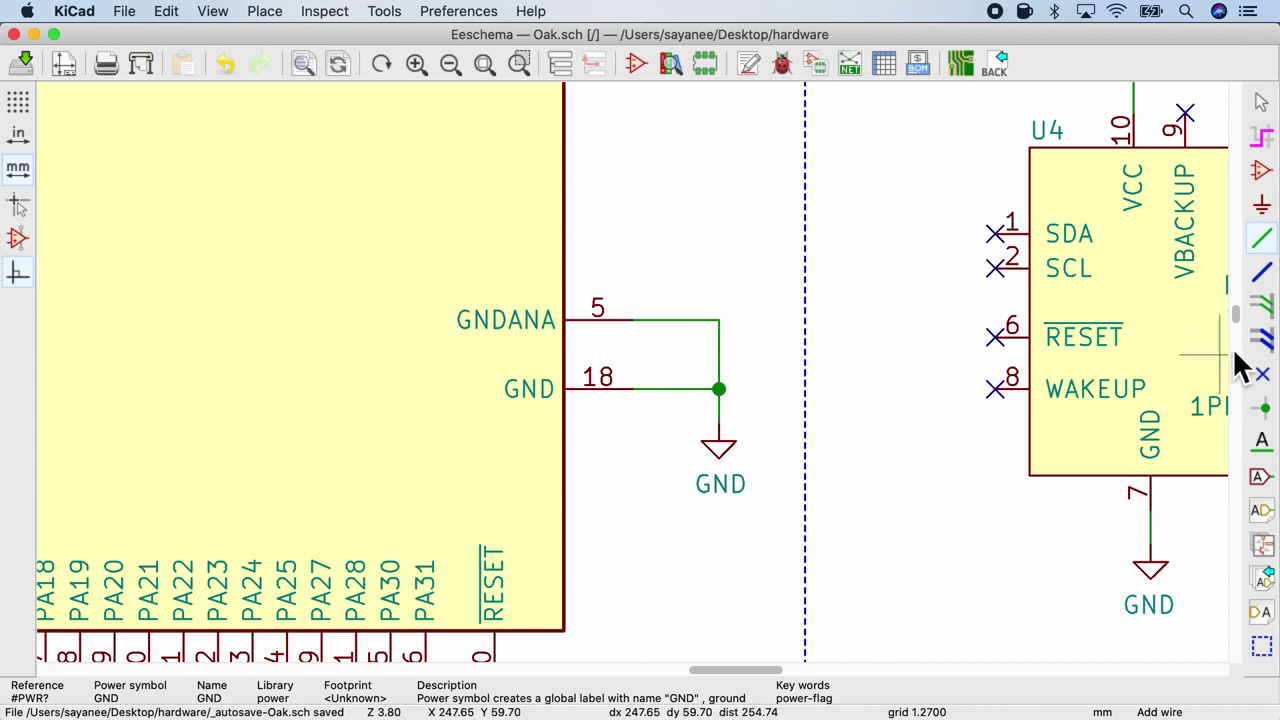
key(super+s)
scroll(620, 194, down, 5)
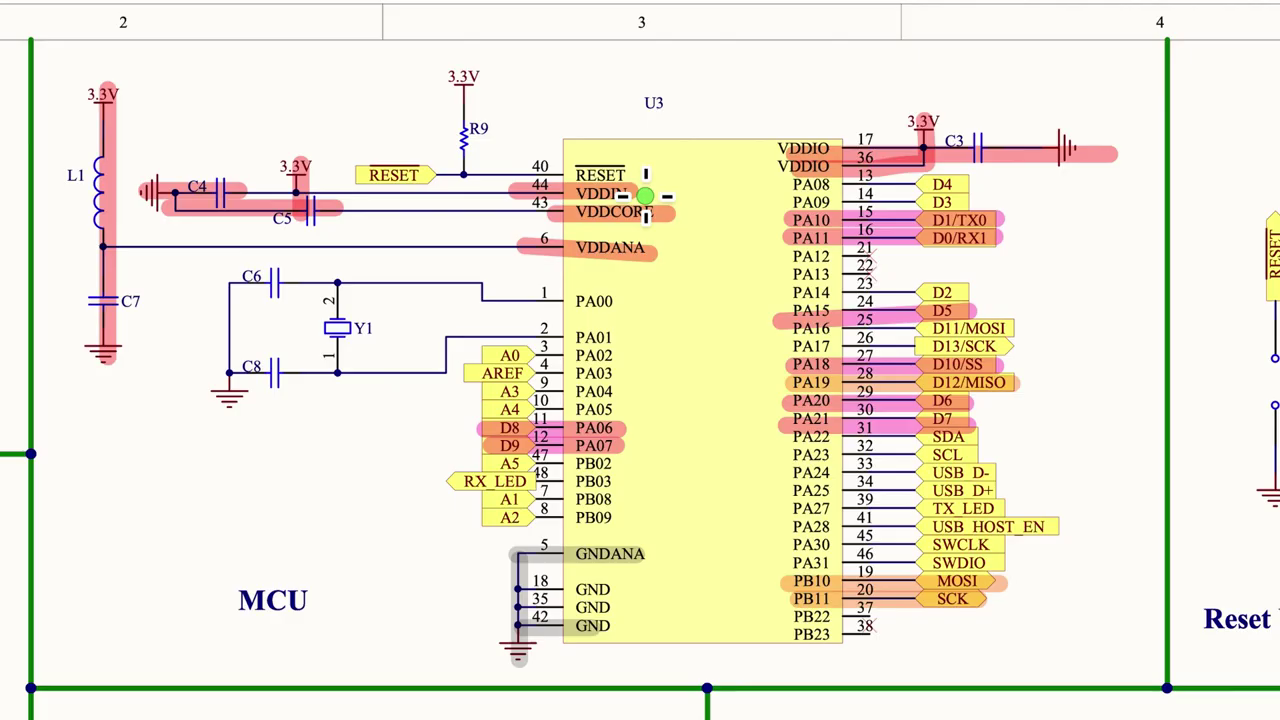
Step: Highlight the RESET net from pin 40 through reset button S1 to ground
click(460, 175)
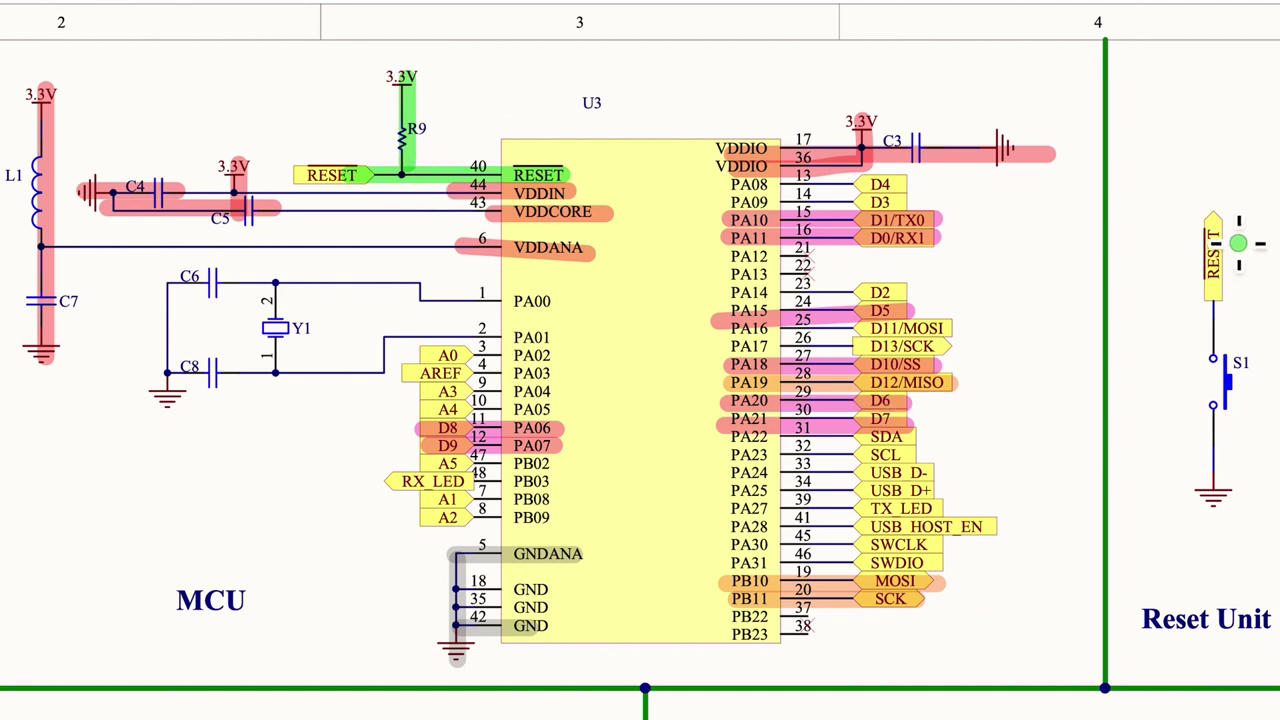
click(1238, 243)
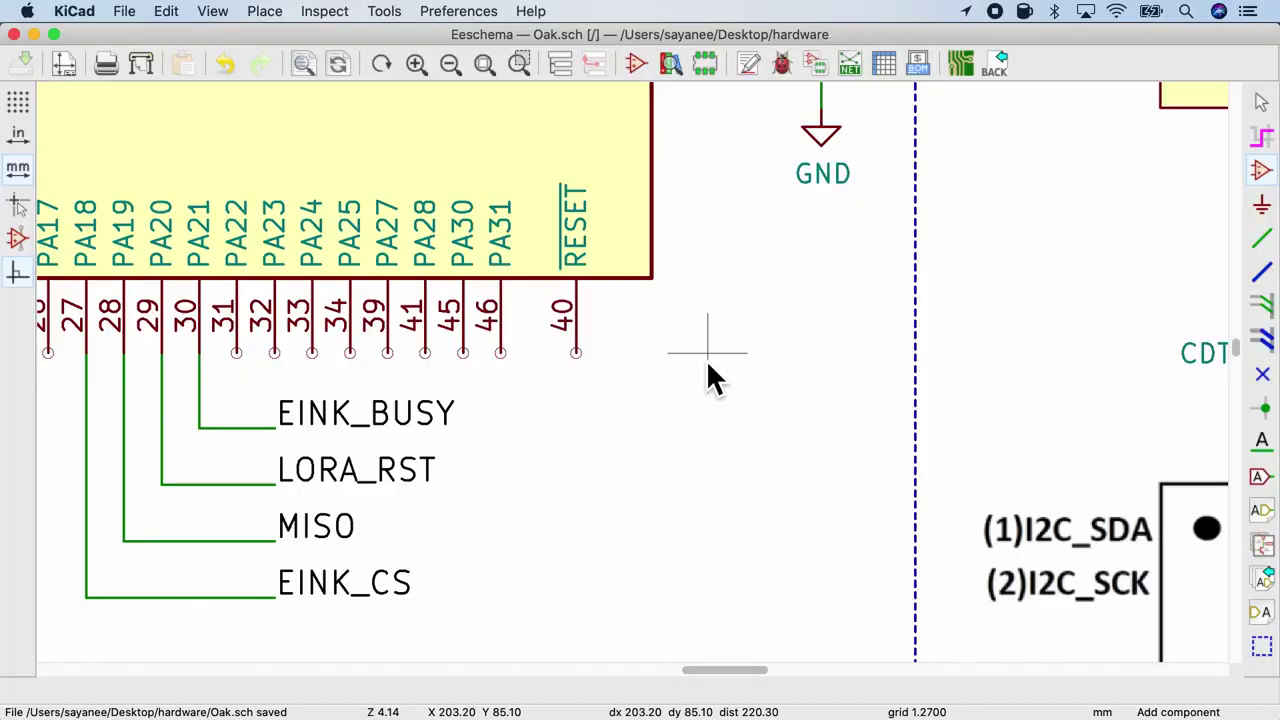
Step: Add a 10k R_Small pull-up to +3V3 and an SW_Push switch to GND on RESET pin 40
click(688, 412)
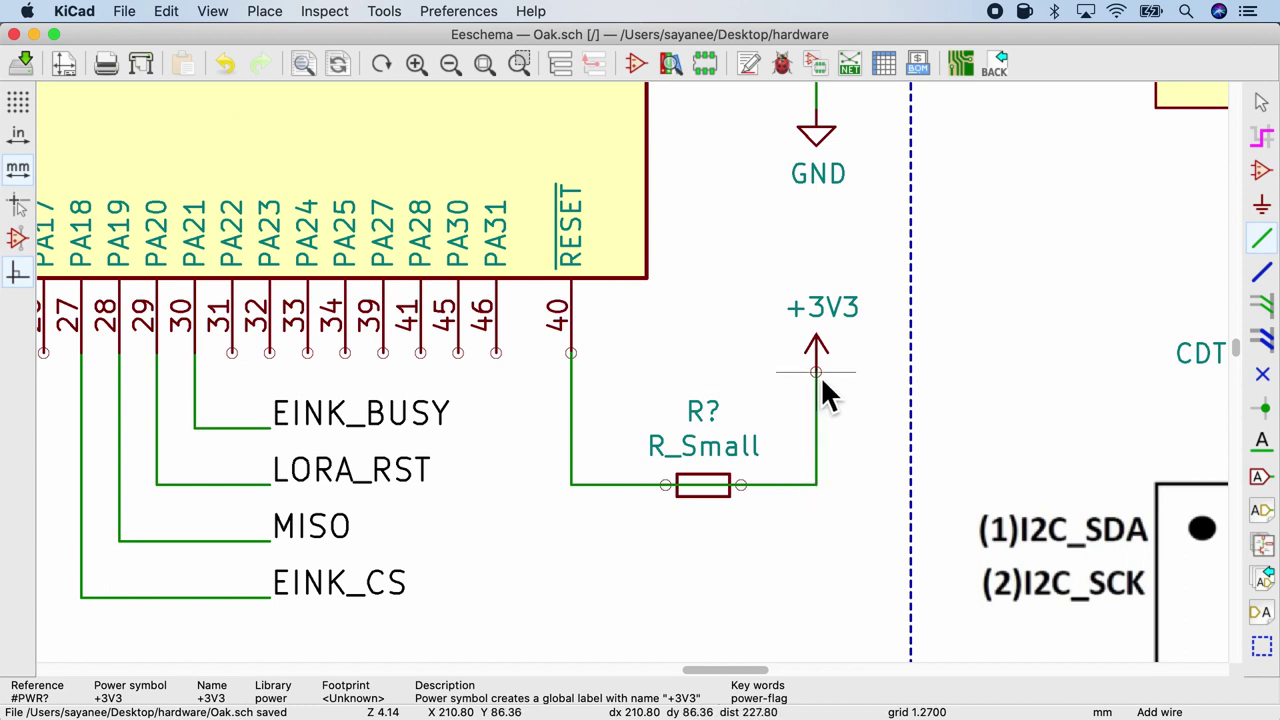
click(821, 376)
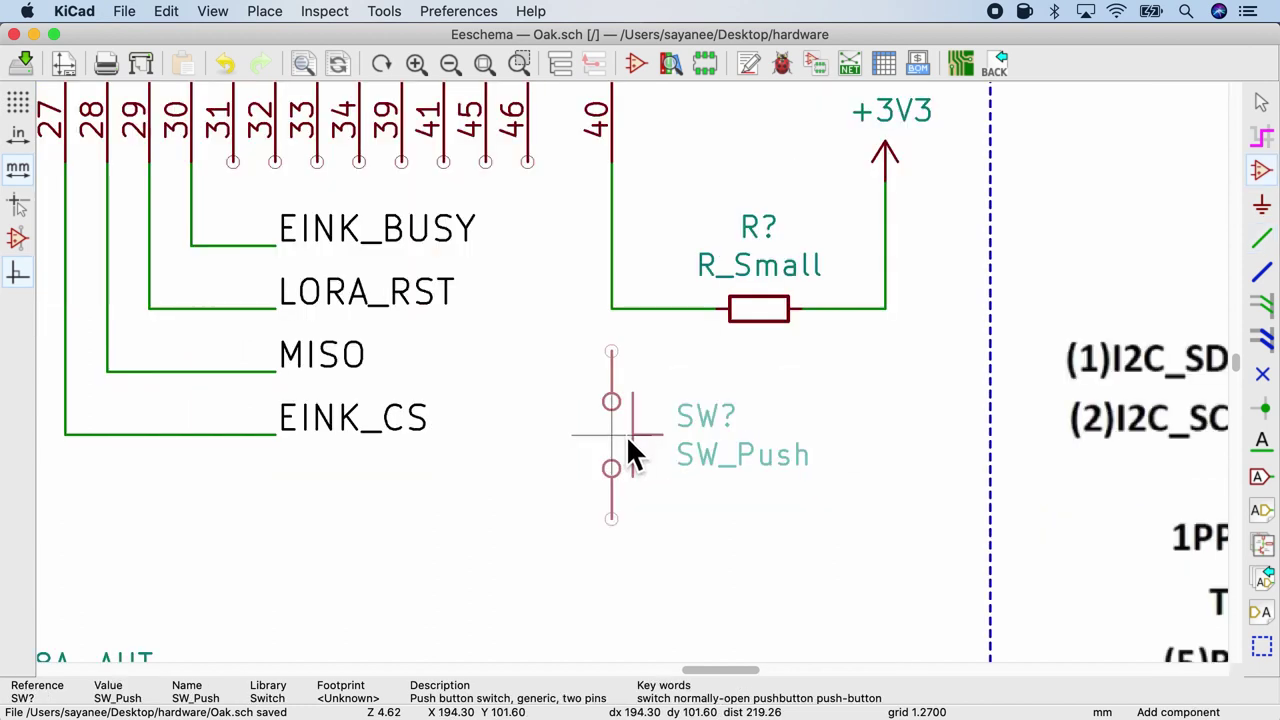
click(627, 437)
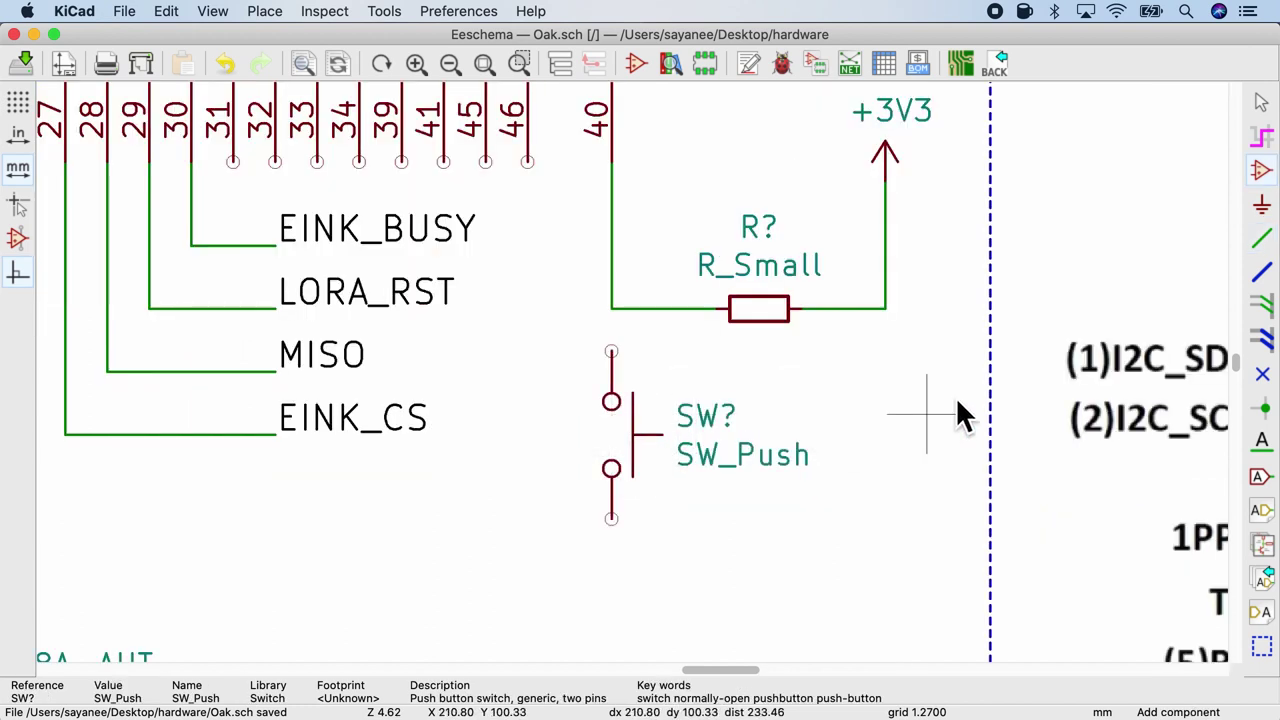
click(1262, 237)
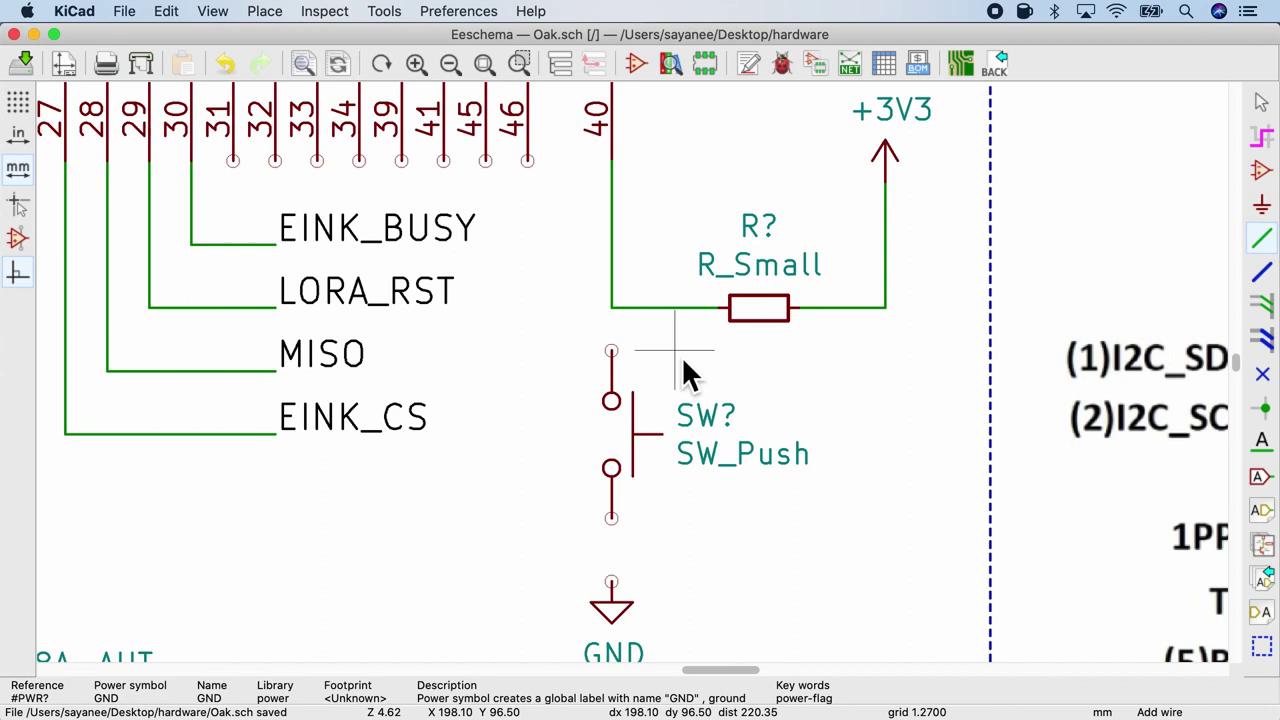
scroll(618, 375, down, 2)
text(v)
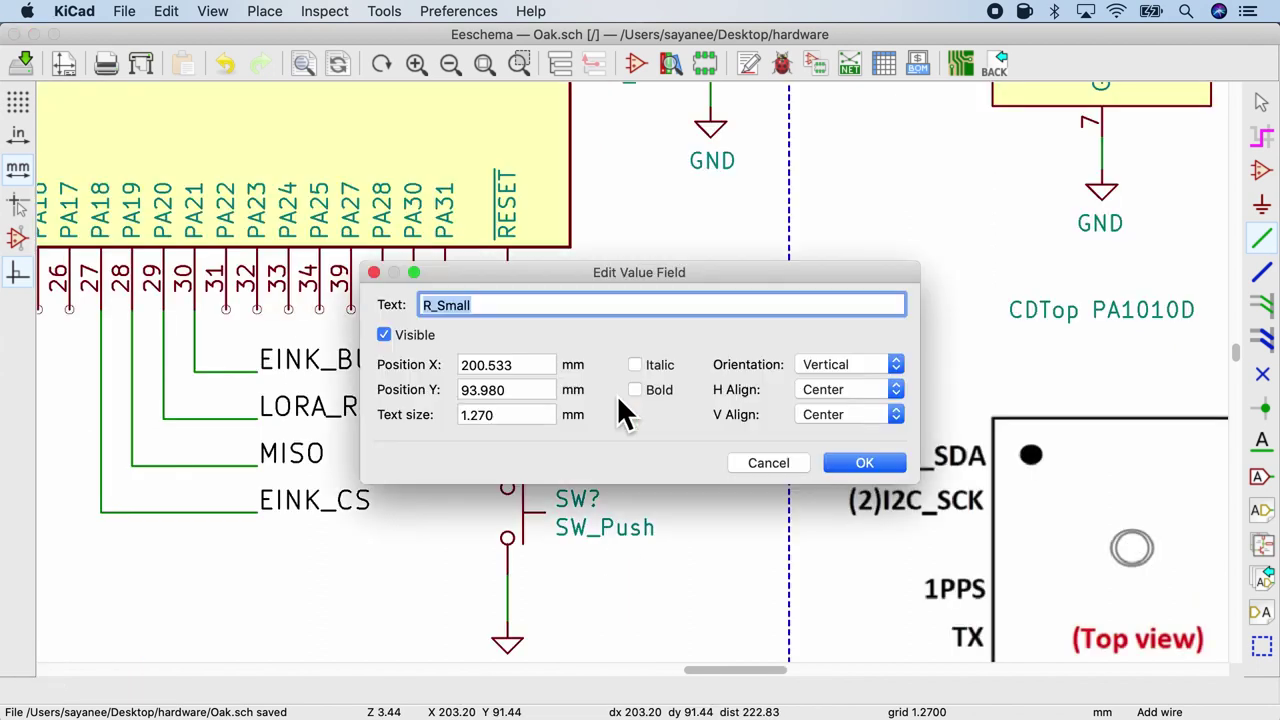
text(10k)
Step: Confirm the 10k resistor value, then highlight the D2/D3 LED circuits and RX_LED/TX_LED labels on PB03 and PA27
key(Return)
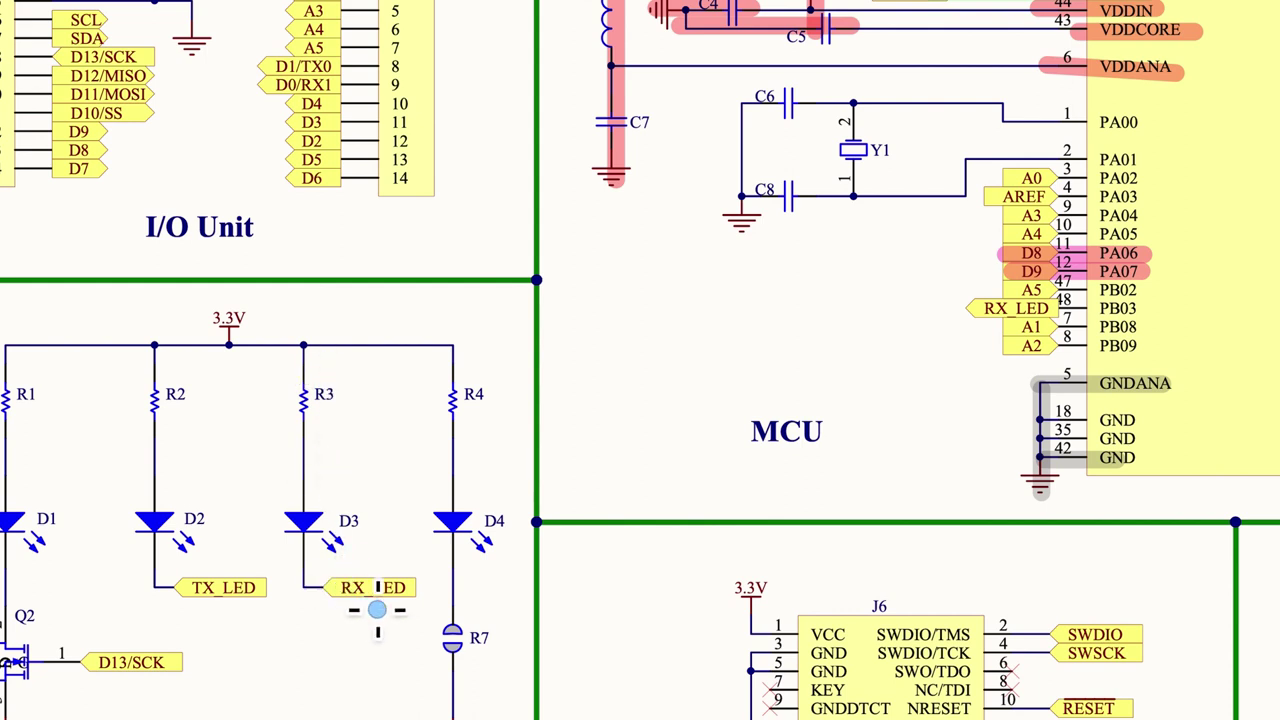
mouse_move(426, 613)
mouse_down()
mouse_move(329, 607)
mouse_move(309, 523)
mouse_move(323, 376)
mouse_up()
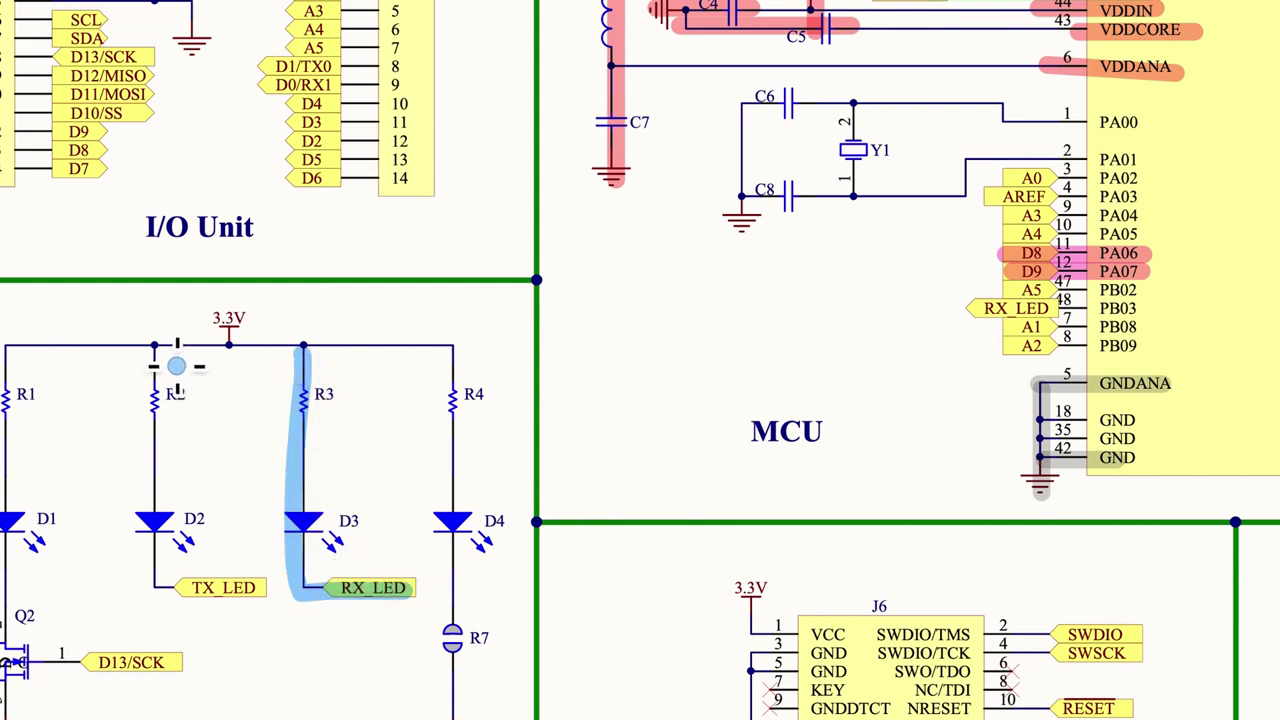
drag(178, 367, 176, 622)
drag(672, 423, 874, 424)
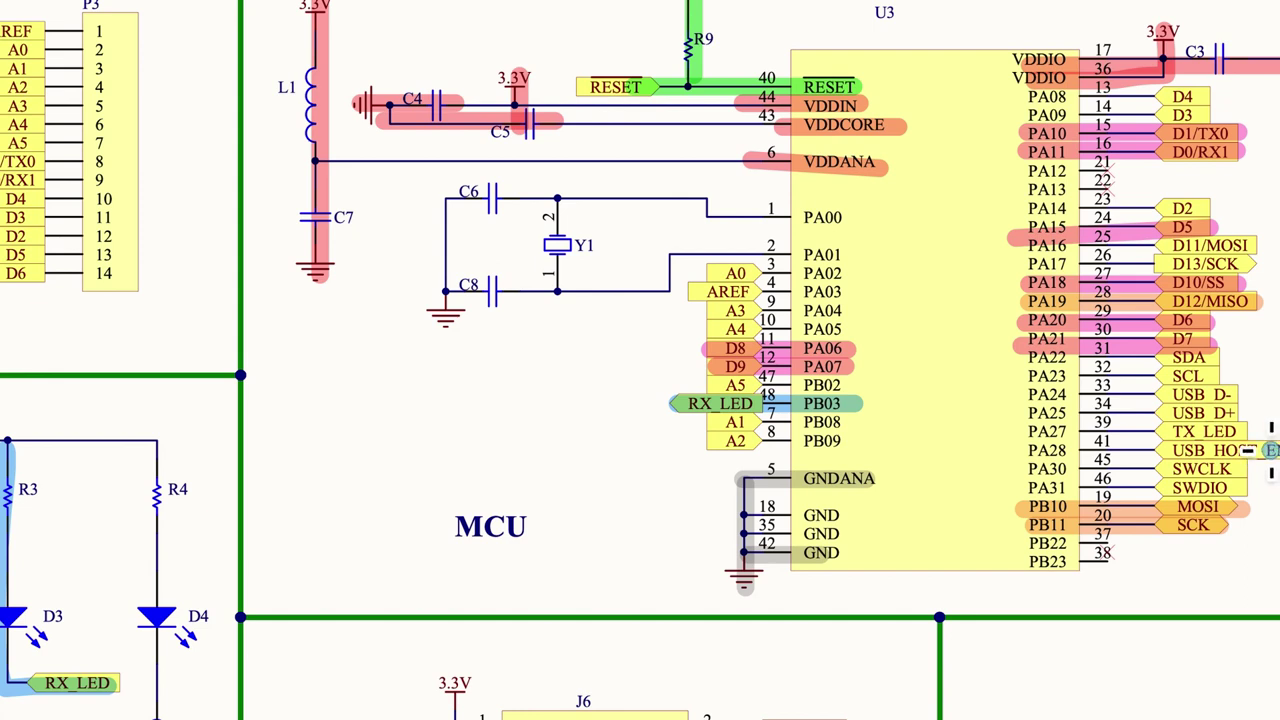
drag(1252, 432, 1005, 444)
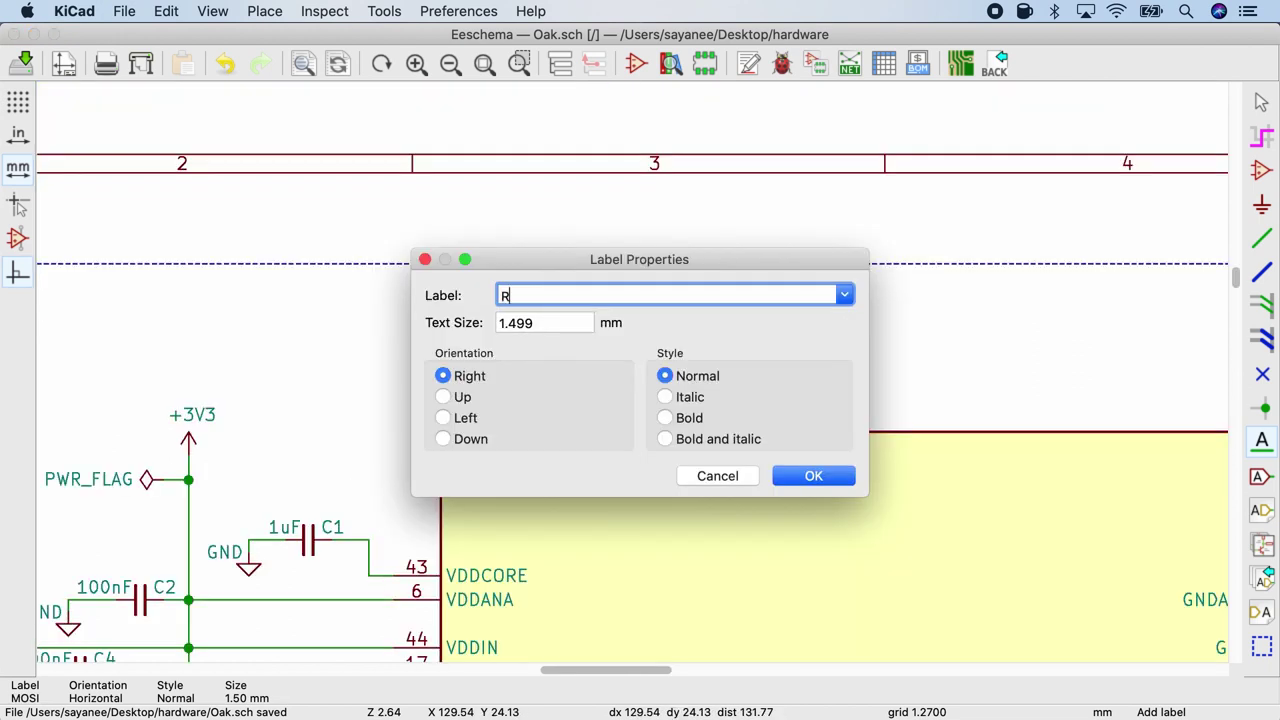
Step: Place an RX_LED label above pin 48 and wire it to the pin
key(Return)
click(596, 292)
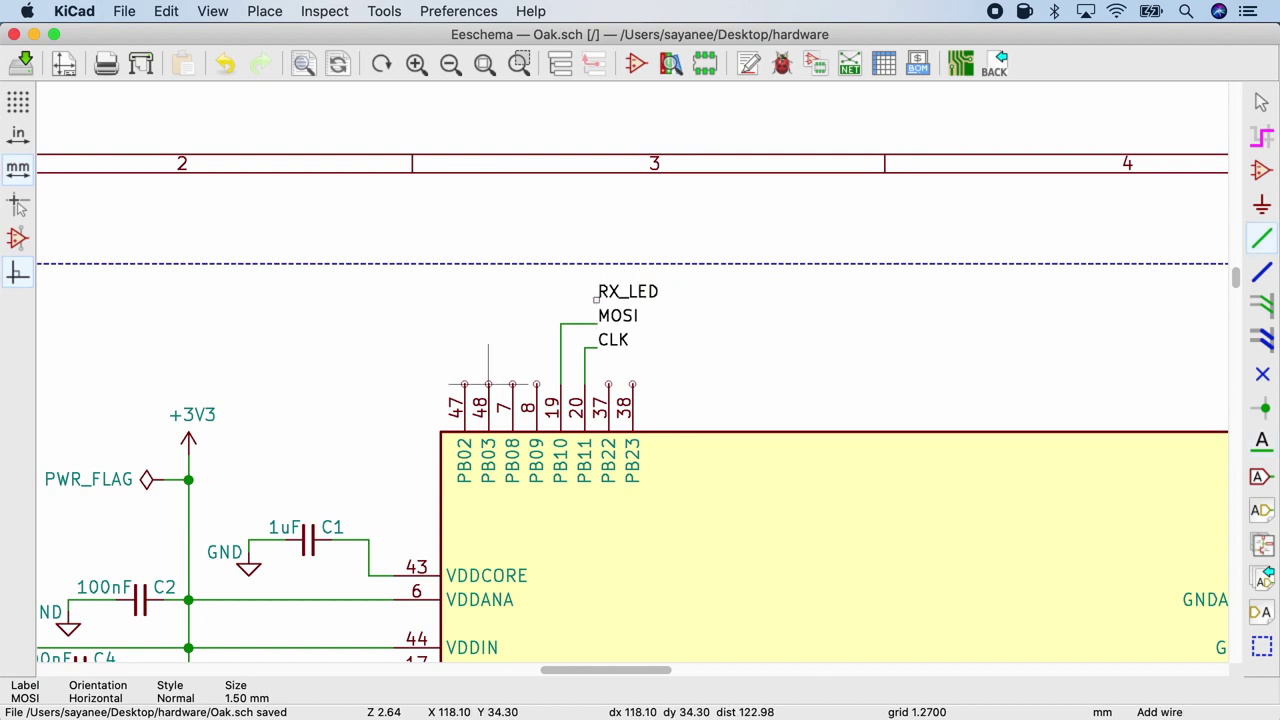
key(w)
click(596, 297)
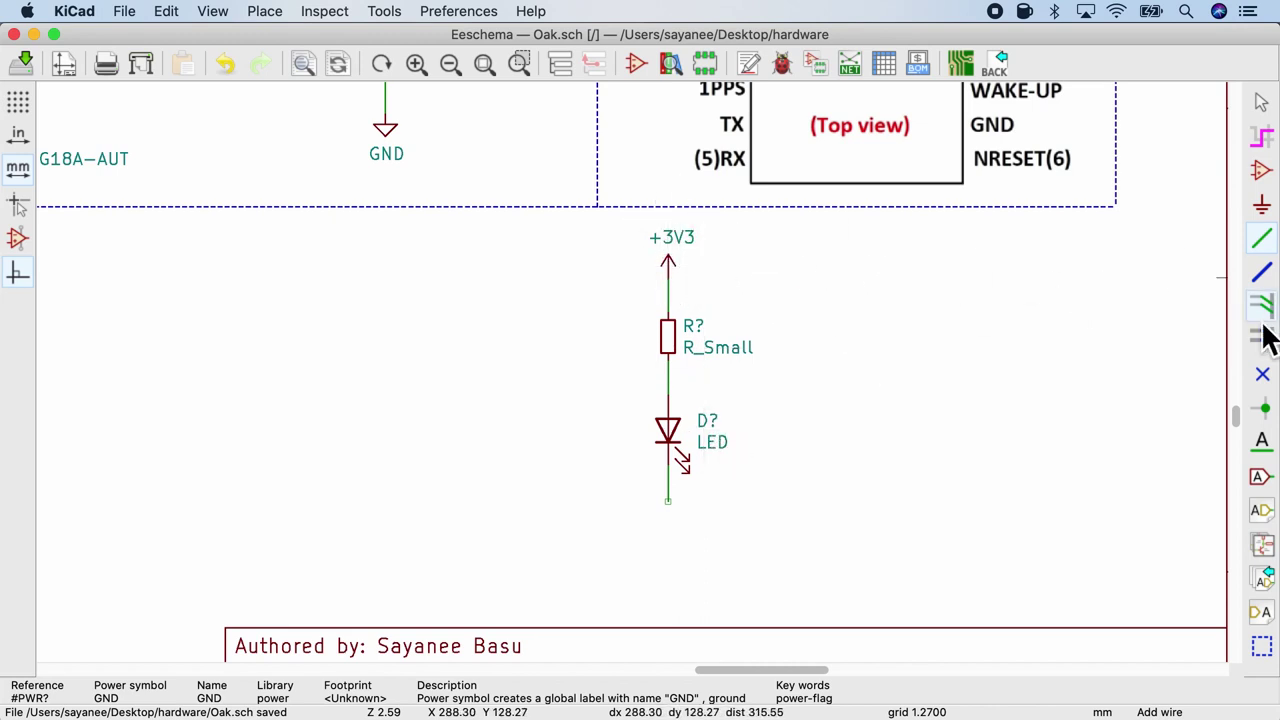
Step: Add a TX_LED net label at the LED chain's free end
click(1262, 441)
click(703, 502)
text(TX_LED)
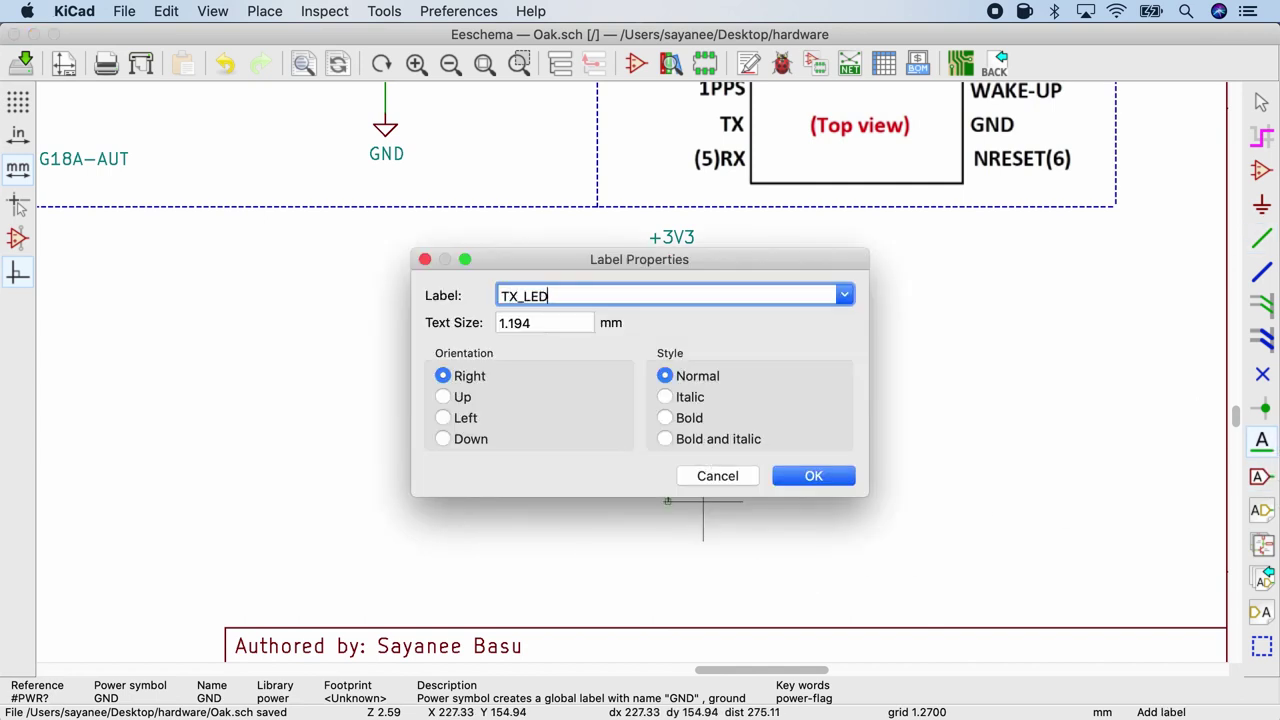
key(Return)
Step: Copy the +3V3 resistor-LED chain alongside and open the copy's label for renaming
drag(632, 218, 768, 556)
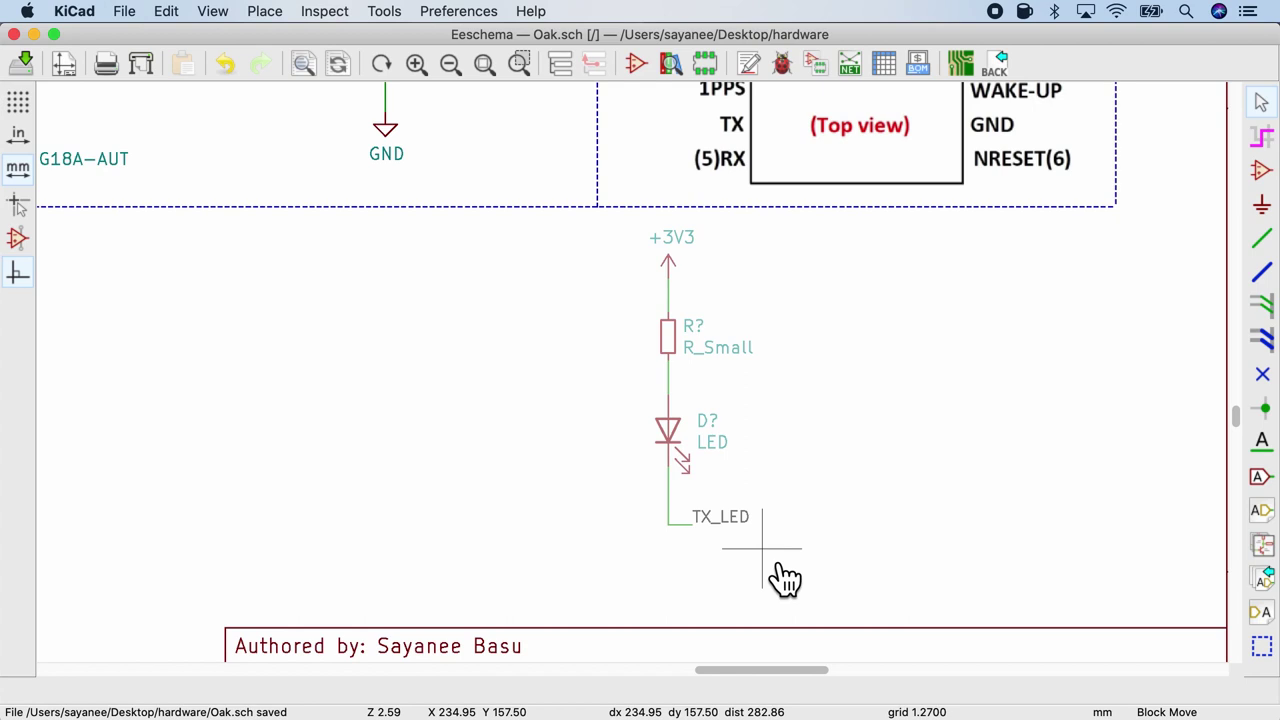
click(888, 531)
double_click(888, 531)
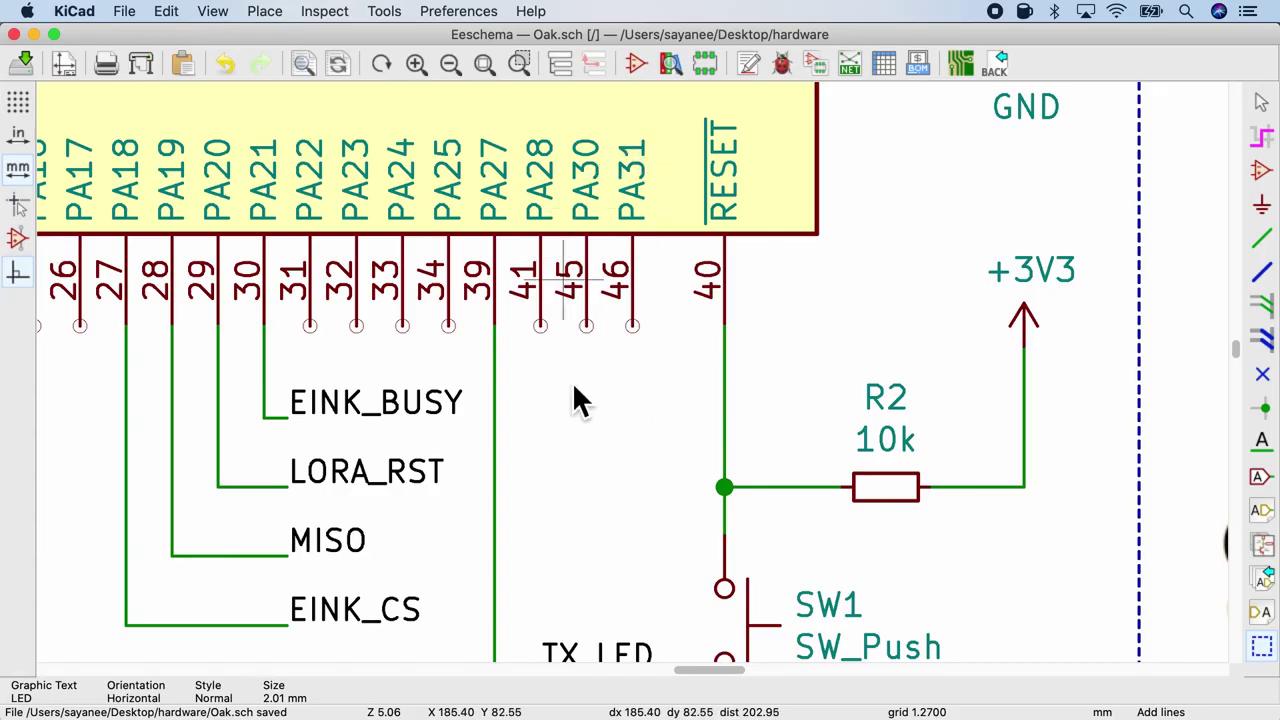
Step: Add the 10-pin JTAG/SWD connector and a +3V3 symbol on its VTref pin
scroll(451, 566, down, 2)
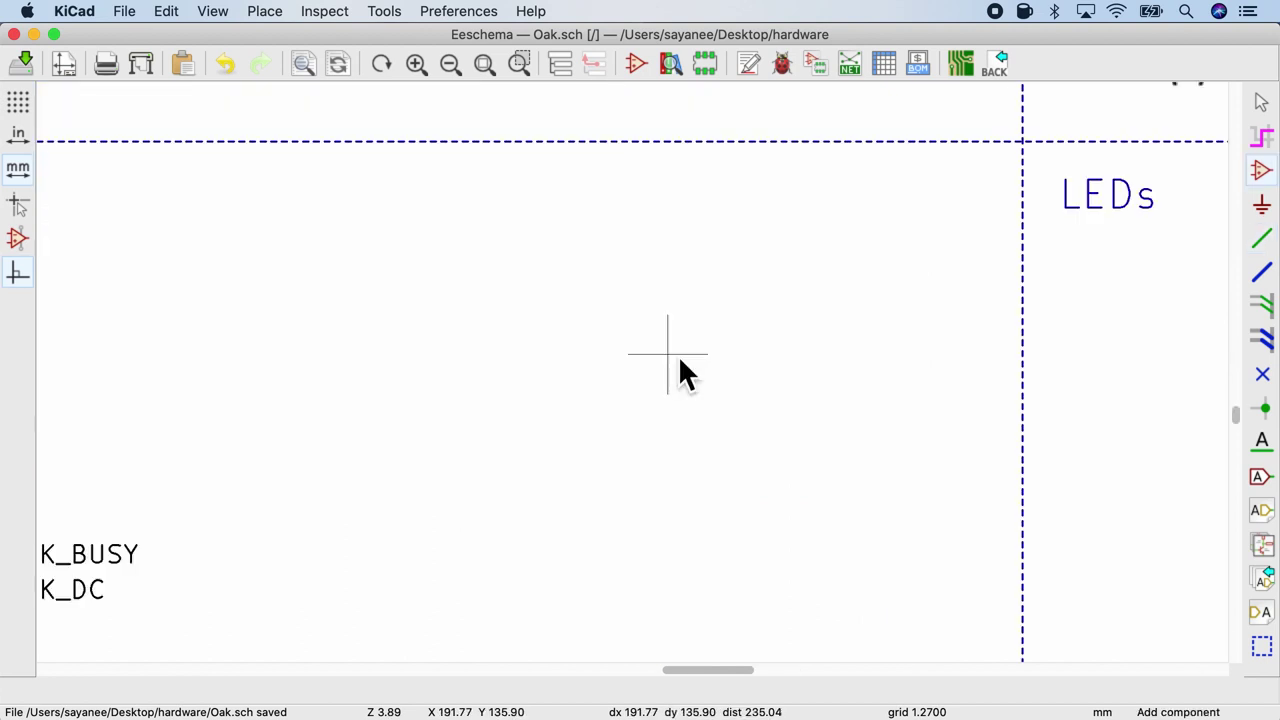
click(679, 359)
text(jtag 10)
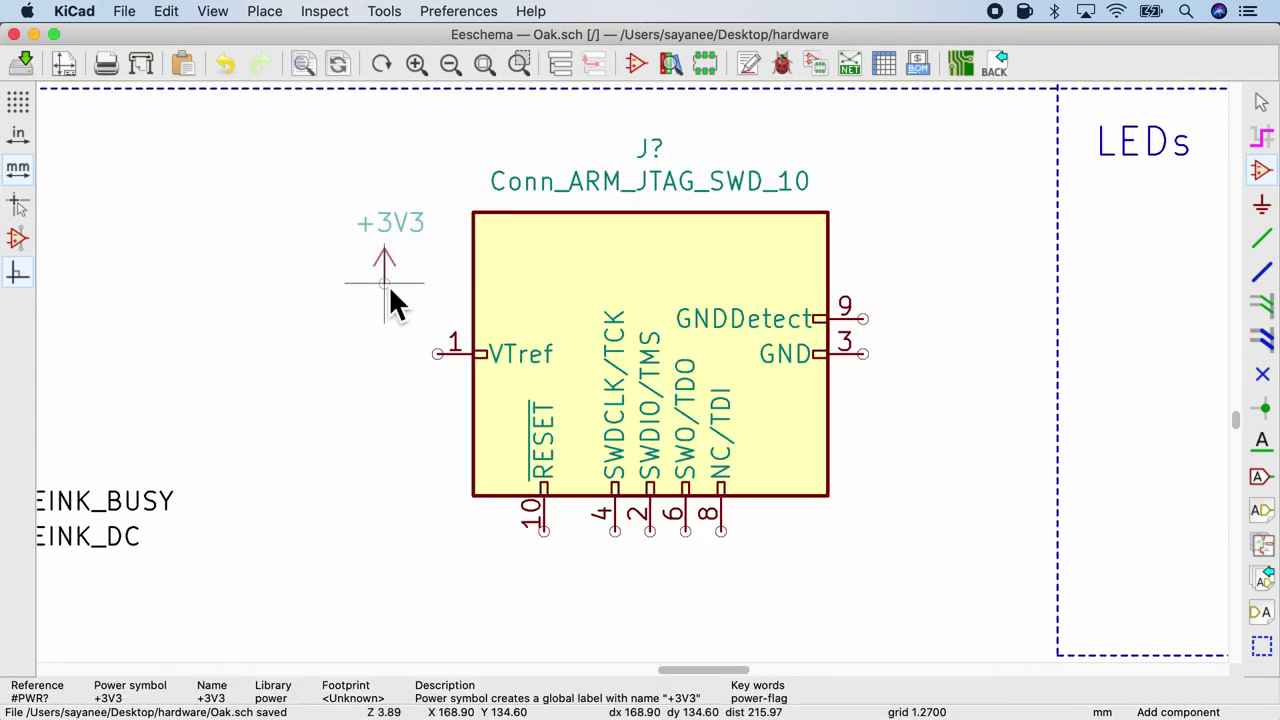
click(388, 295)
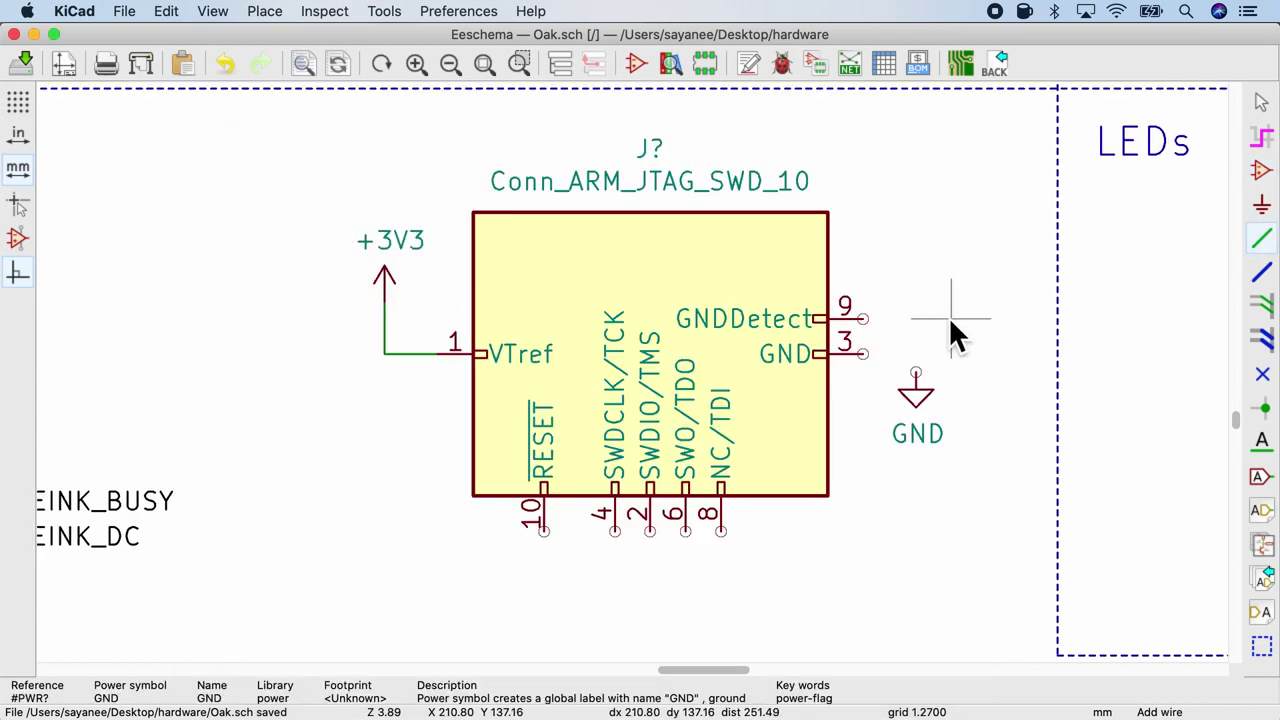
Step: Wire the connector's GNDDetect pin to ground
click(864, 320)
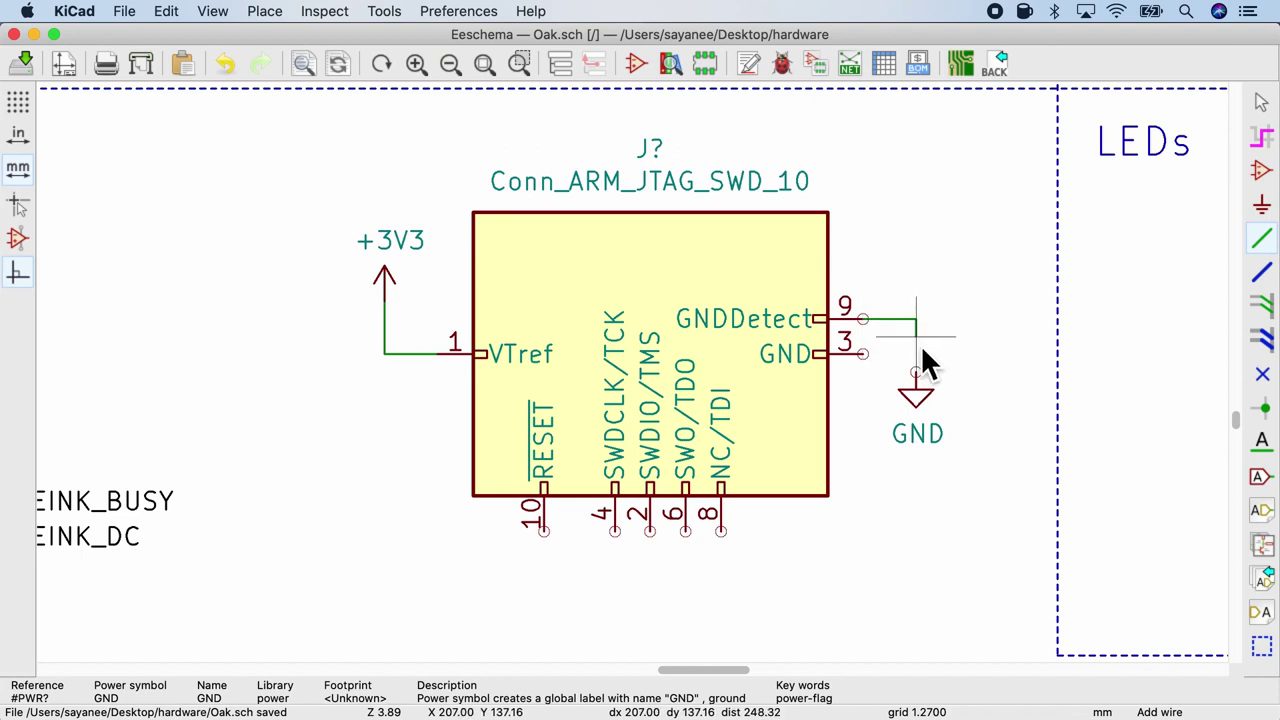
click(917, 373)
click(866, 355)
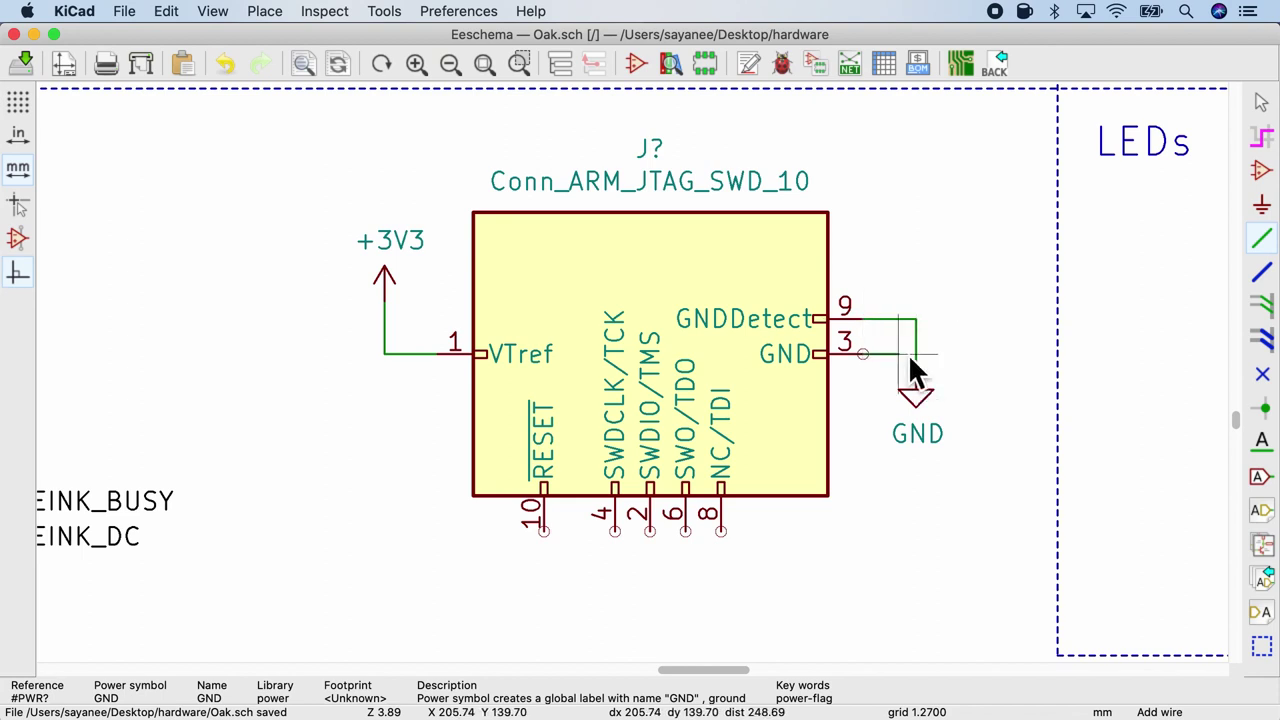
click(916, 354)
Step: Place SWDIO, SWCLK and RST net labels below the connector
scroll(674, 600, up, 1)
key(l)
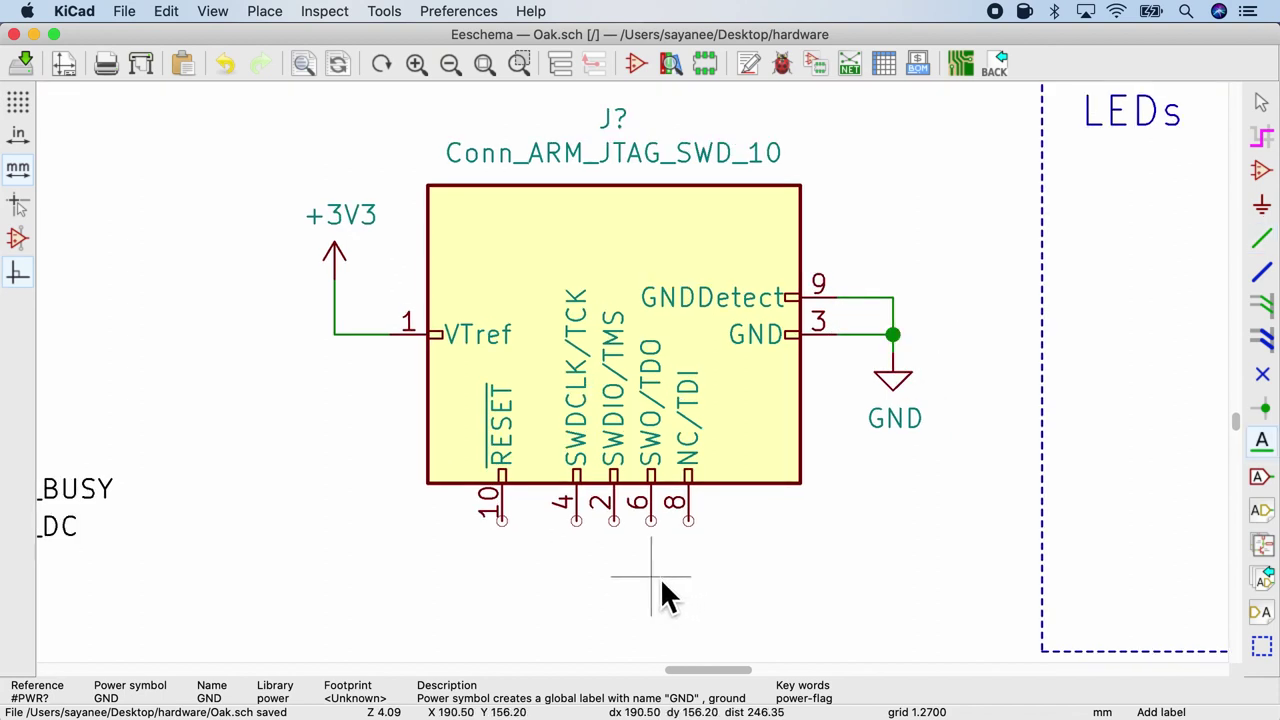
click(661, 580)
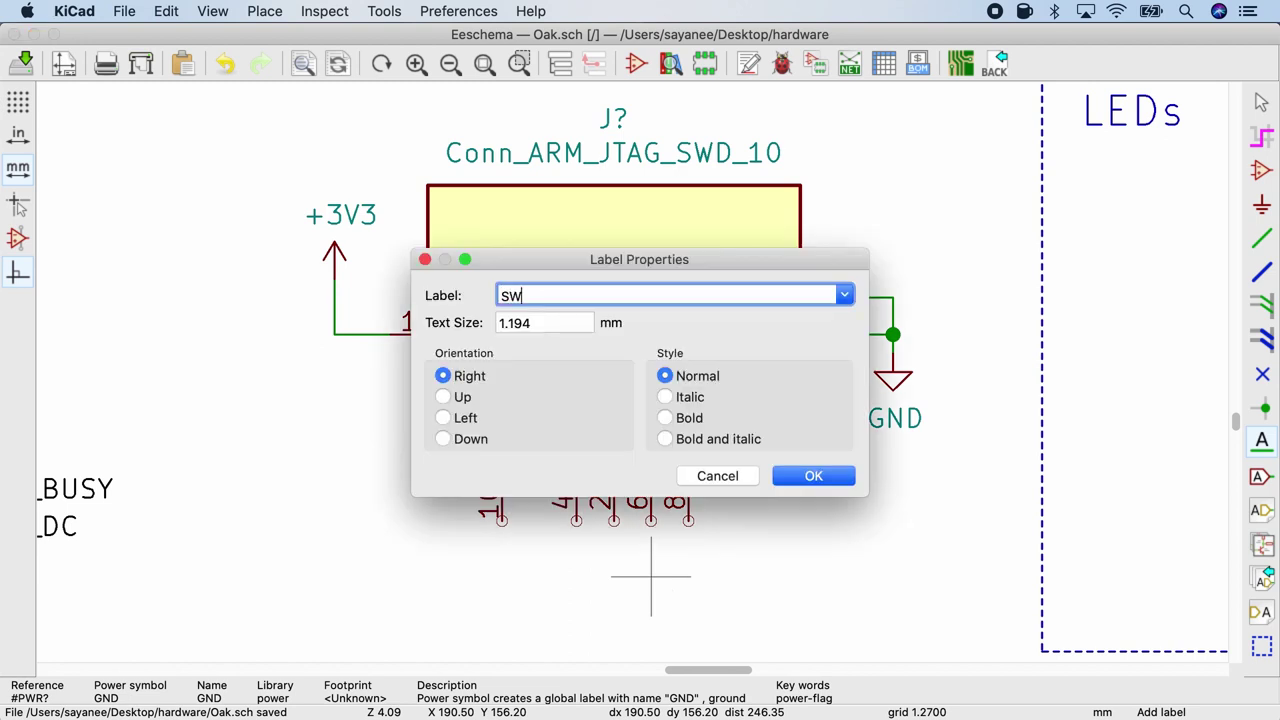
text(SWDIO)
key(Return)
click(651, 614)
text(SWCL)
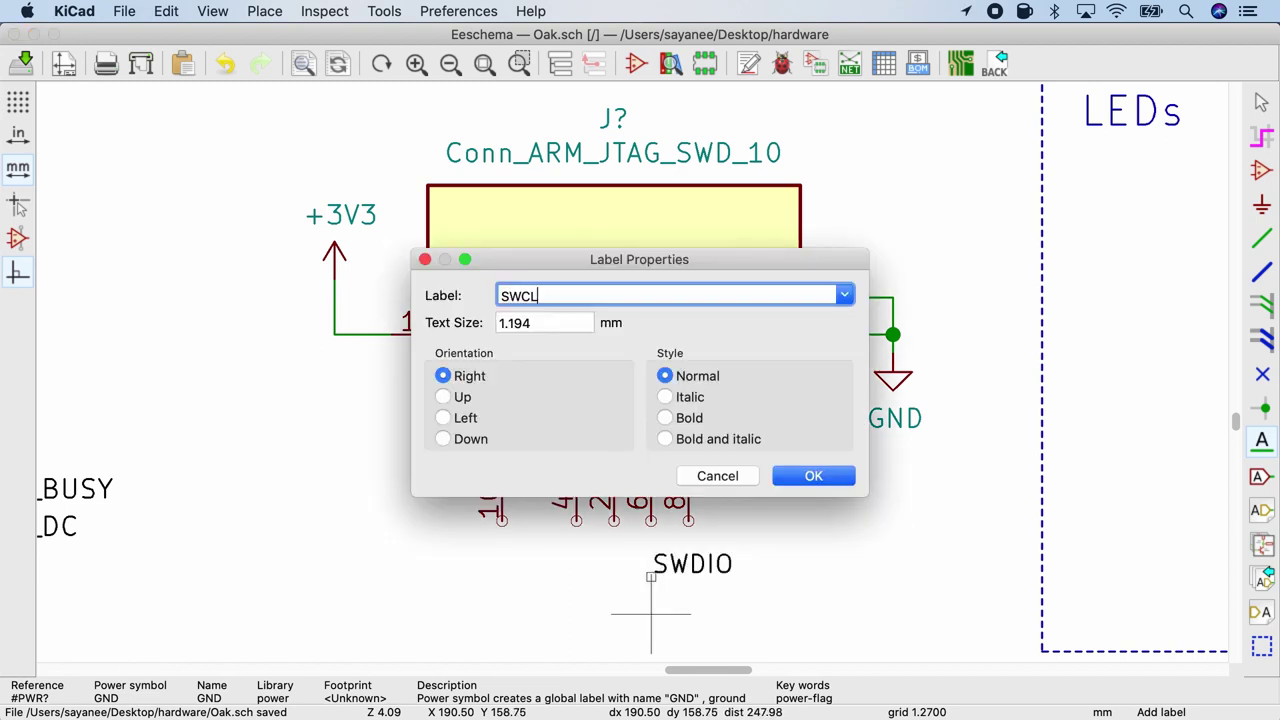
text(K)
key(Return)
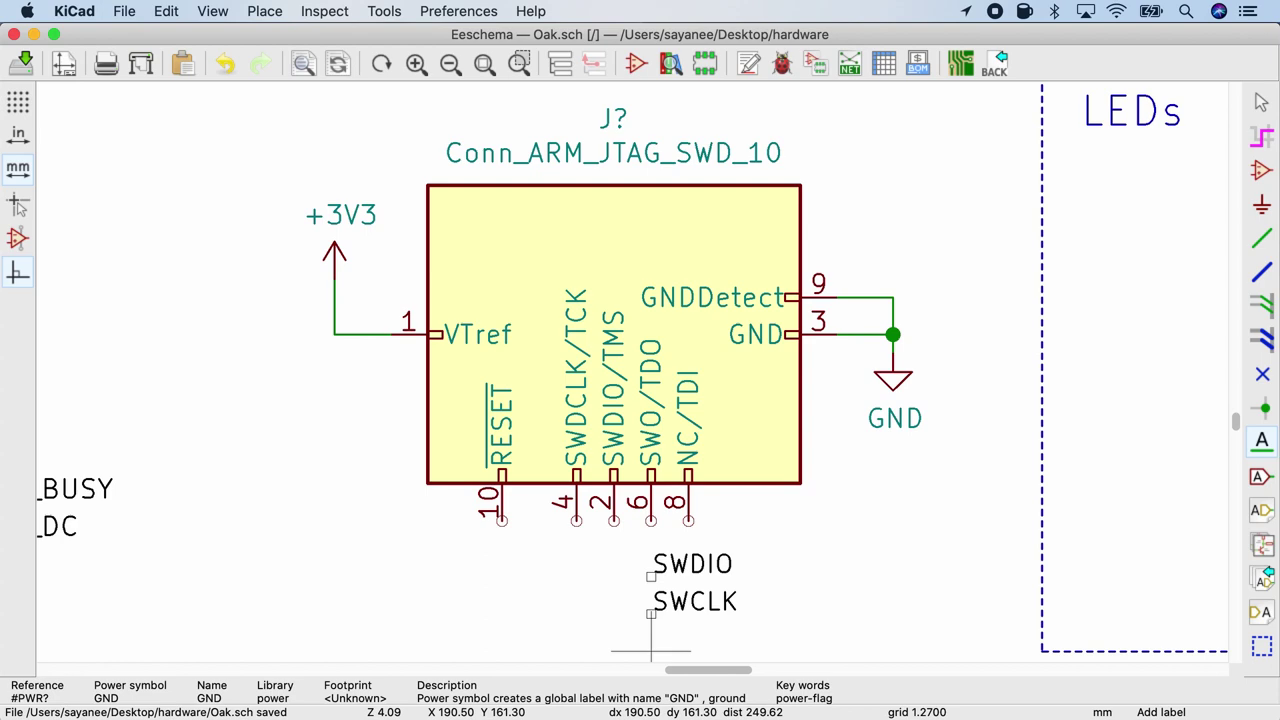
click(651, 651)
text(RST)
key(Return)
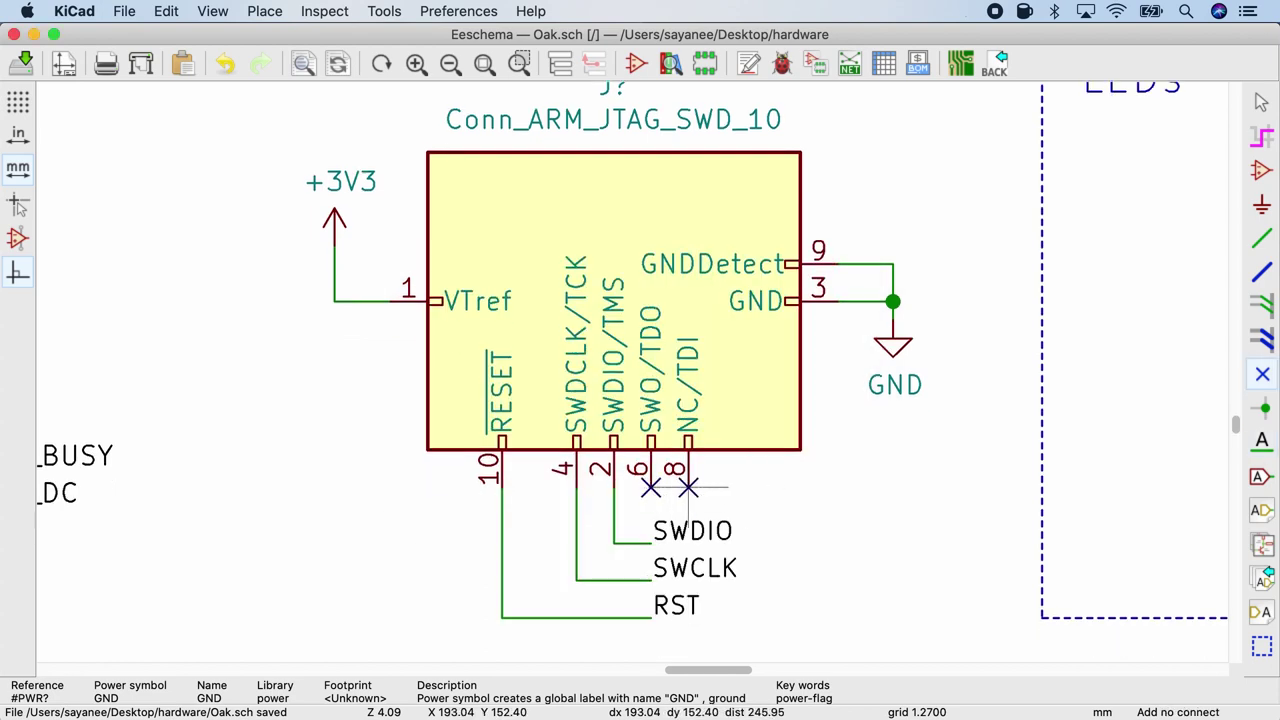
scroll(820, 514, down, 5)
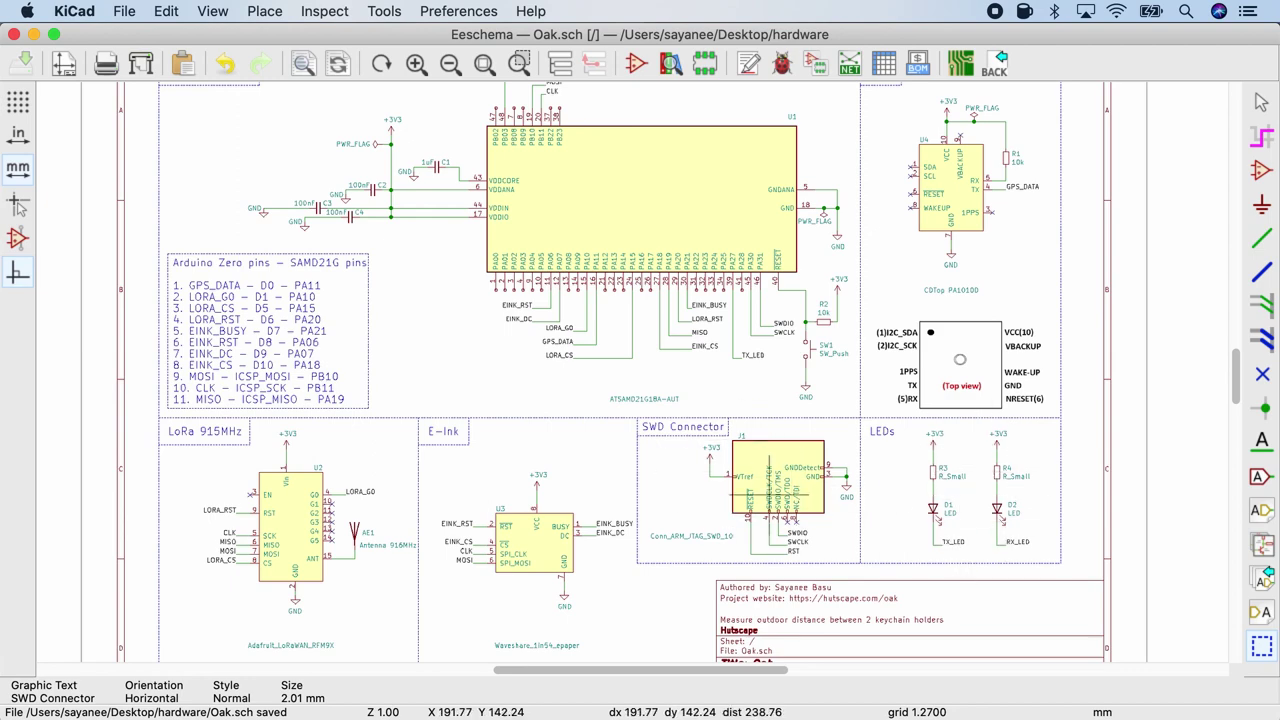
scroll(686, 143, up, 5)
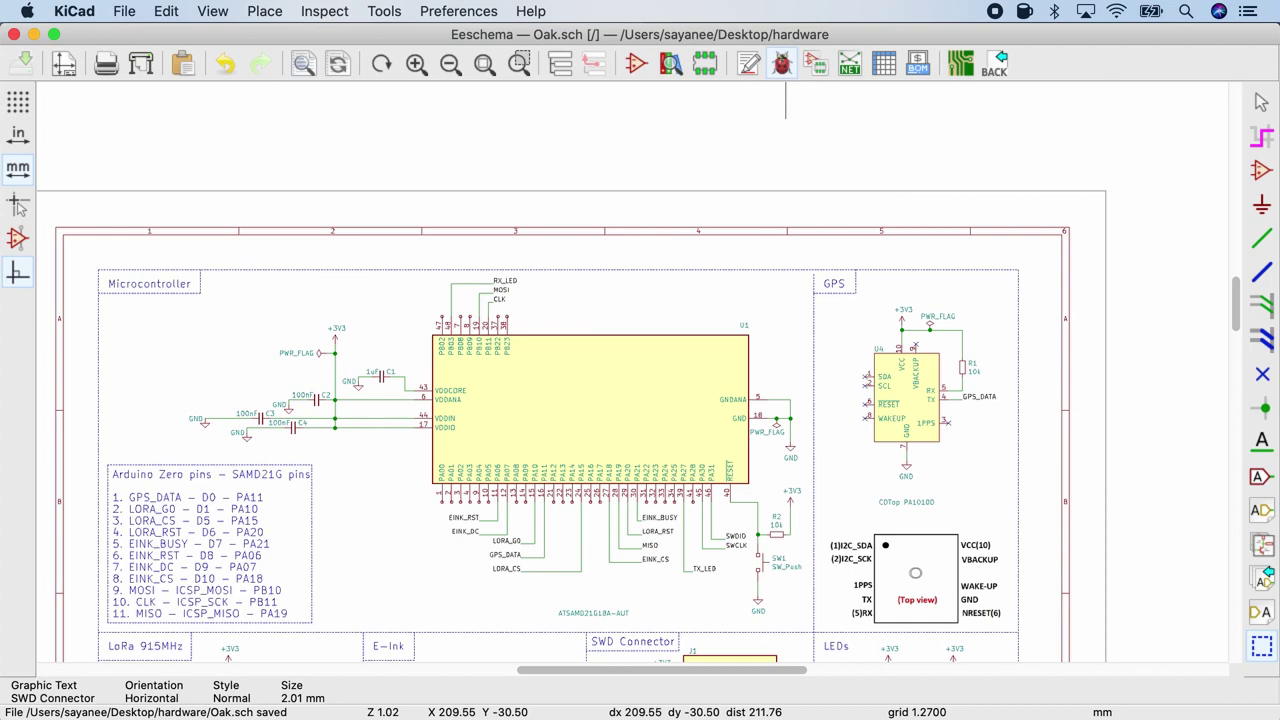
Step: Run the ERC, then zoom into U1 and flag its unused pins as no-connect
click(781, 63)
key(Return)
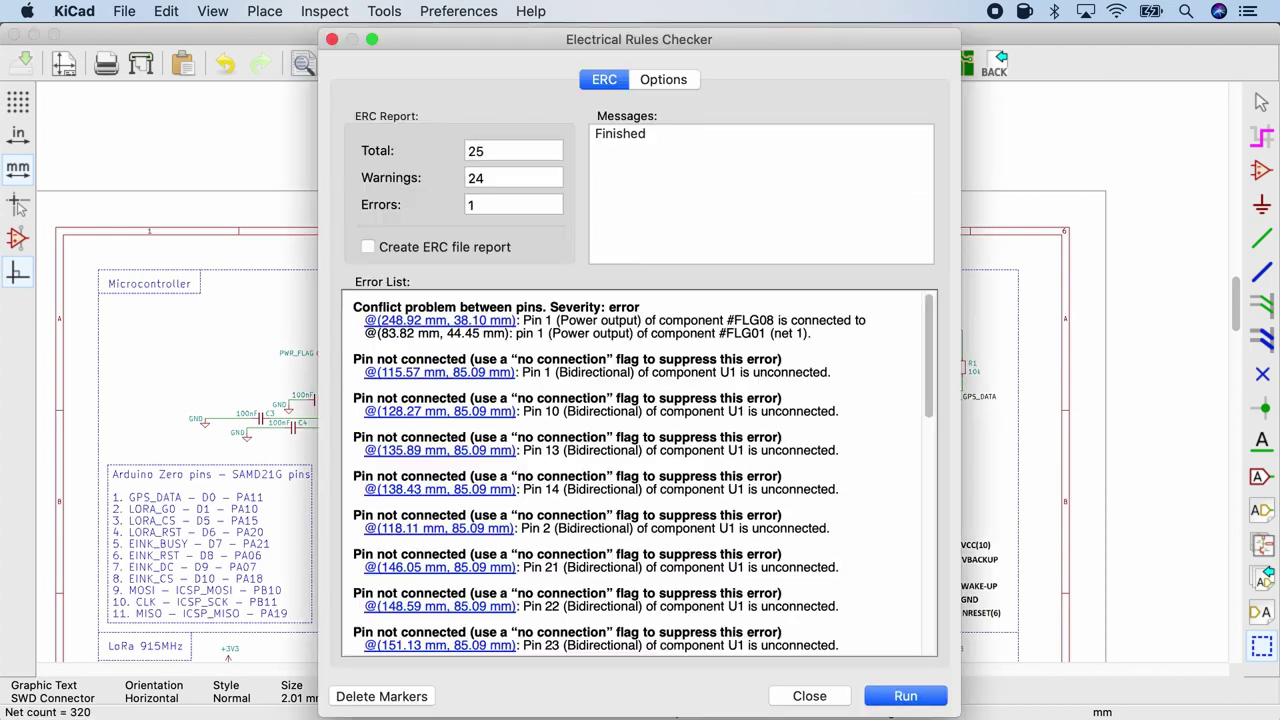
click(809, 696)
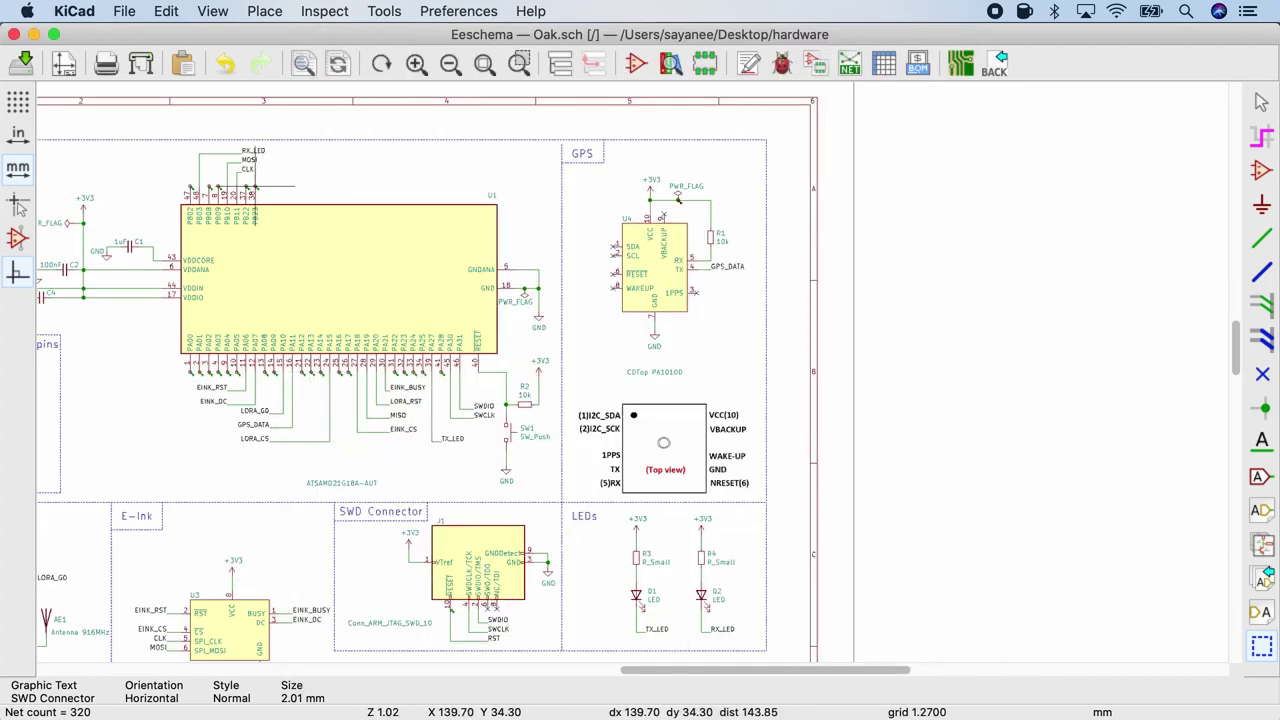
key(F4)
key(F1)
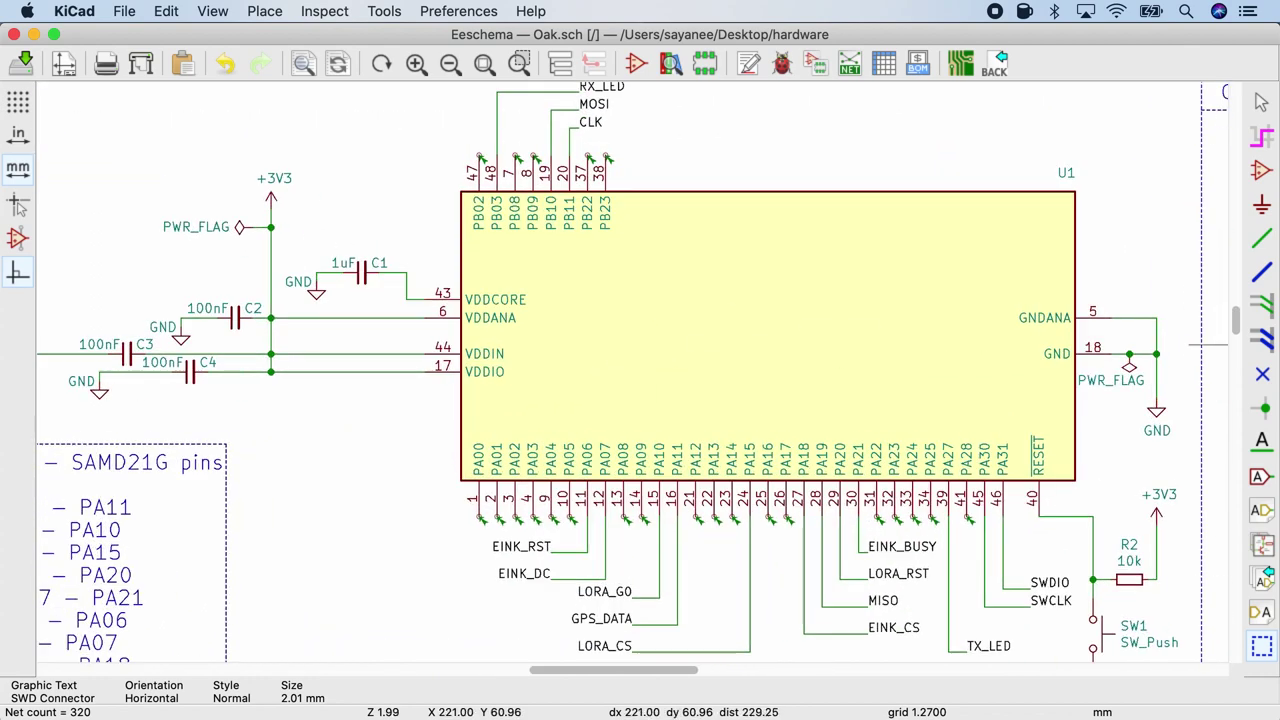
click(1262, 374)
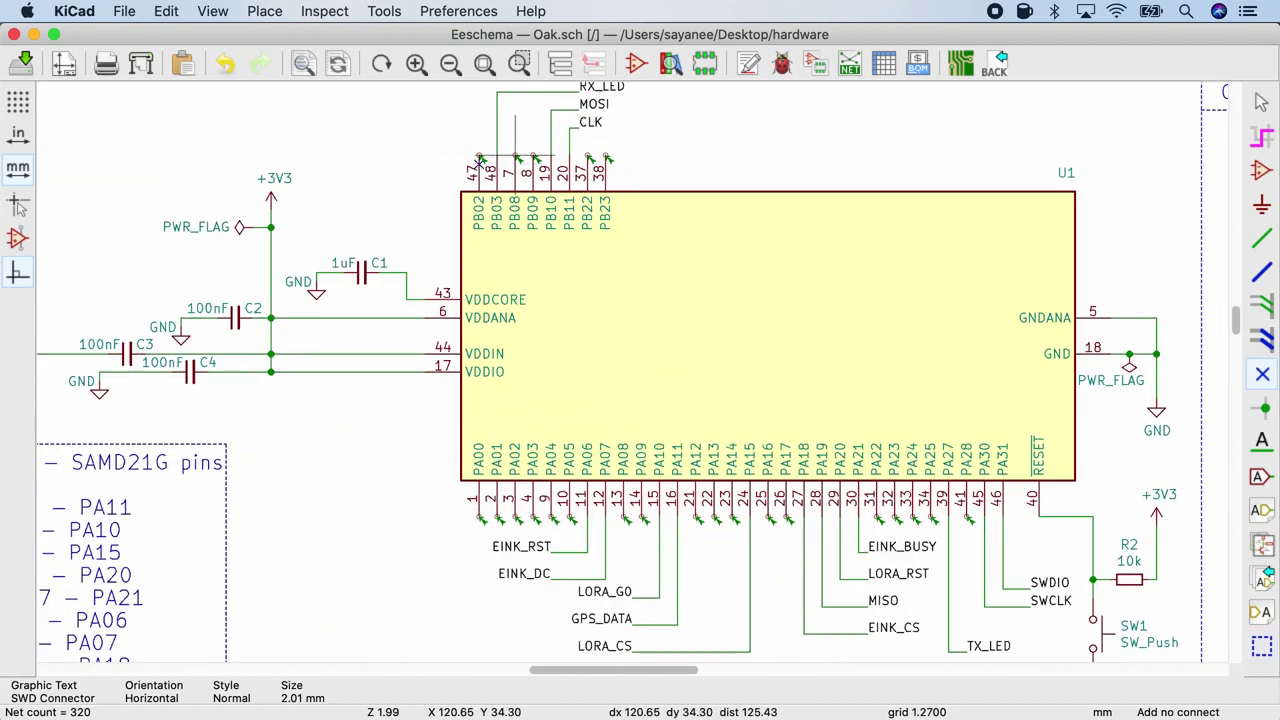
scroll(1022, 210, down, 2)
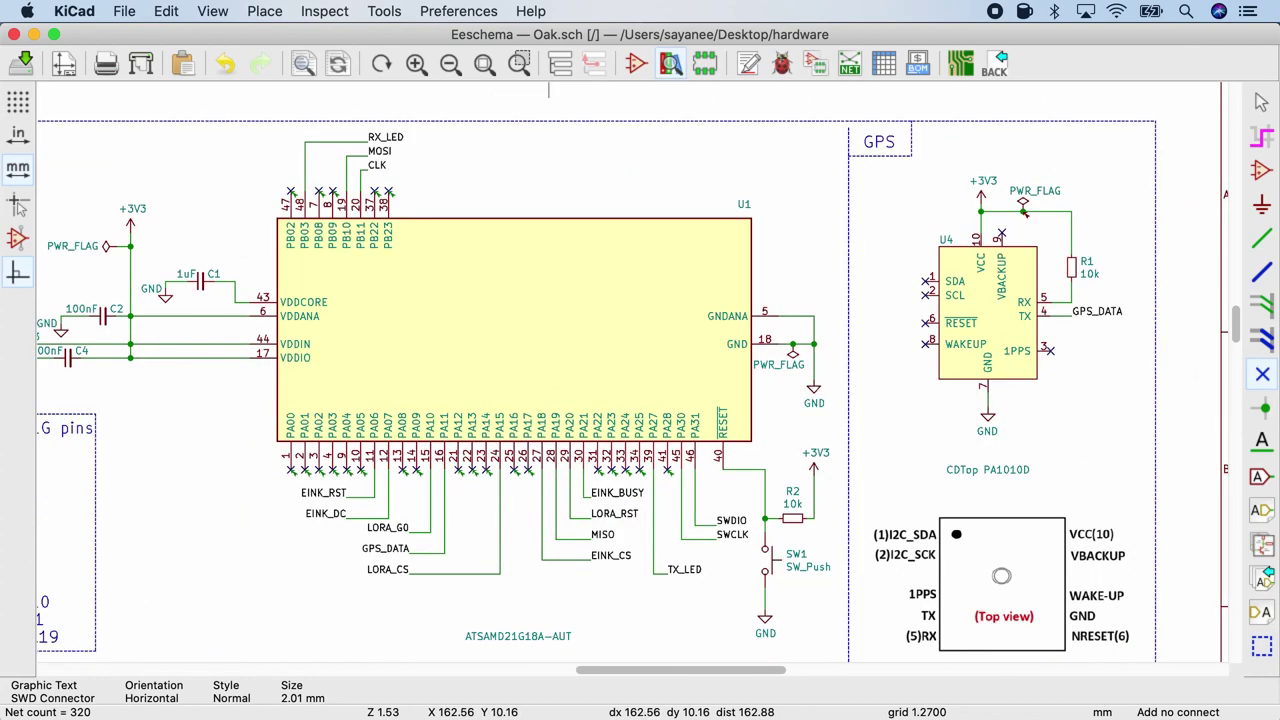
Step: Rerun ERC, delete the conflicting PWR_FLAG in the GPS block, and recheck for 0 errors
click(781, 63)
key(Return)
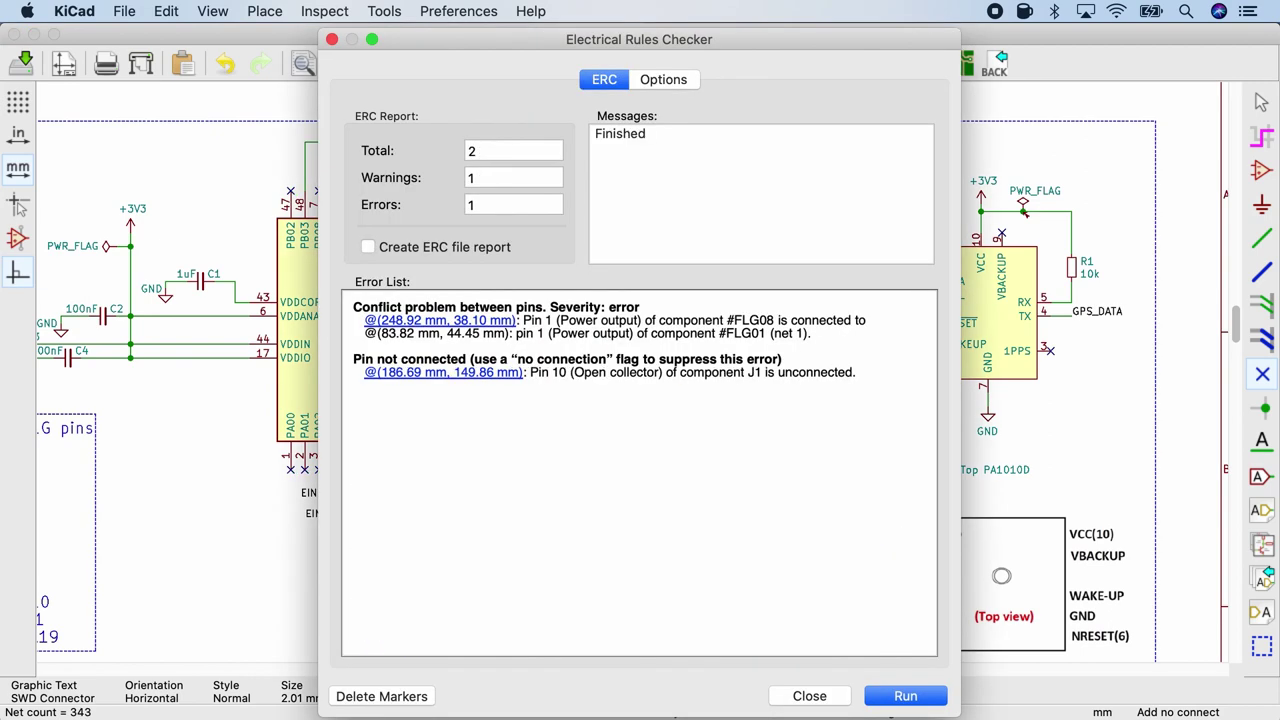
double_click(440, 320)
scroll(631, 370, up, 5)
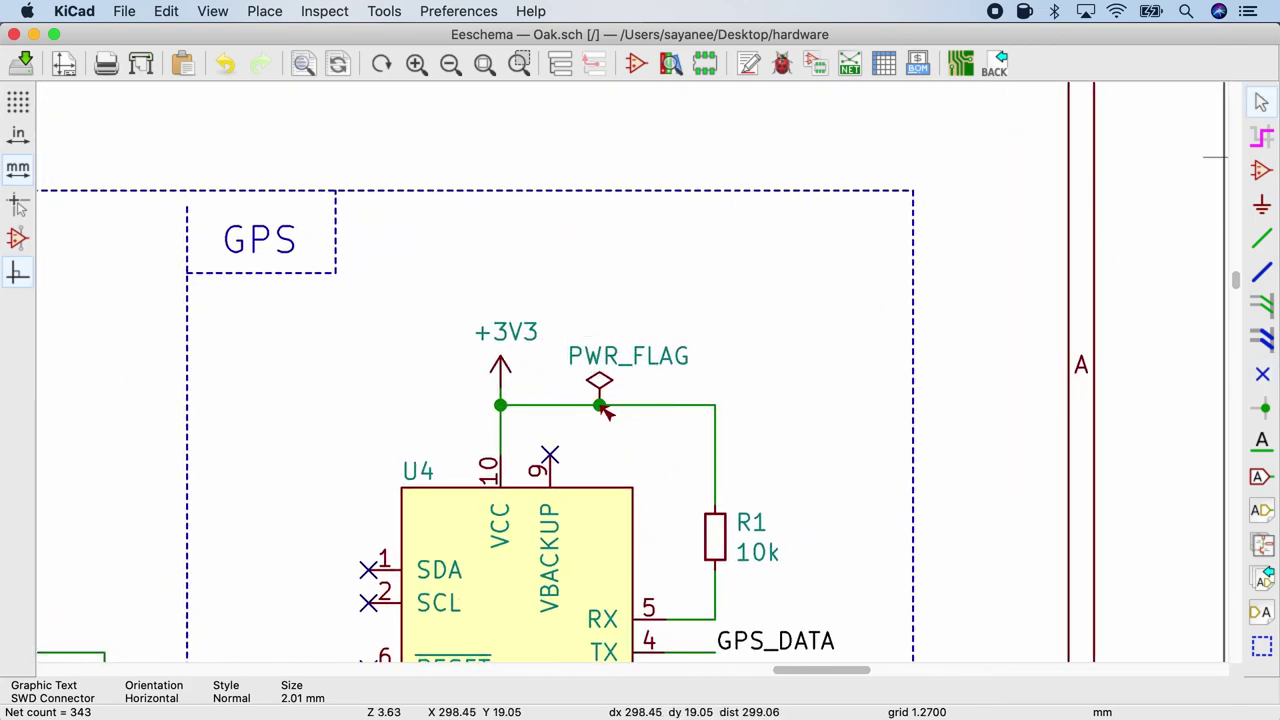
drag(674, 314, 558, 430)
key(Delete)
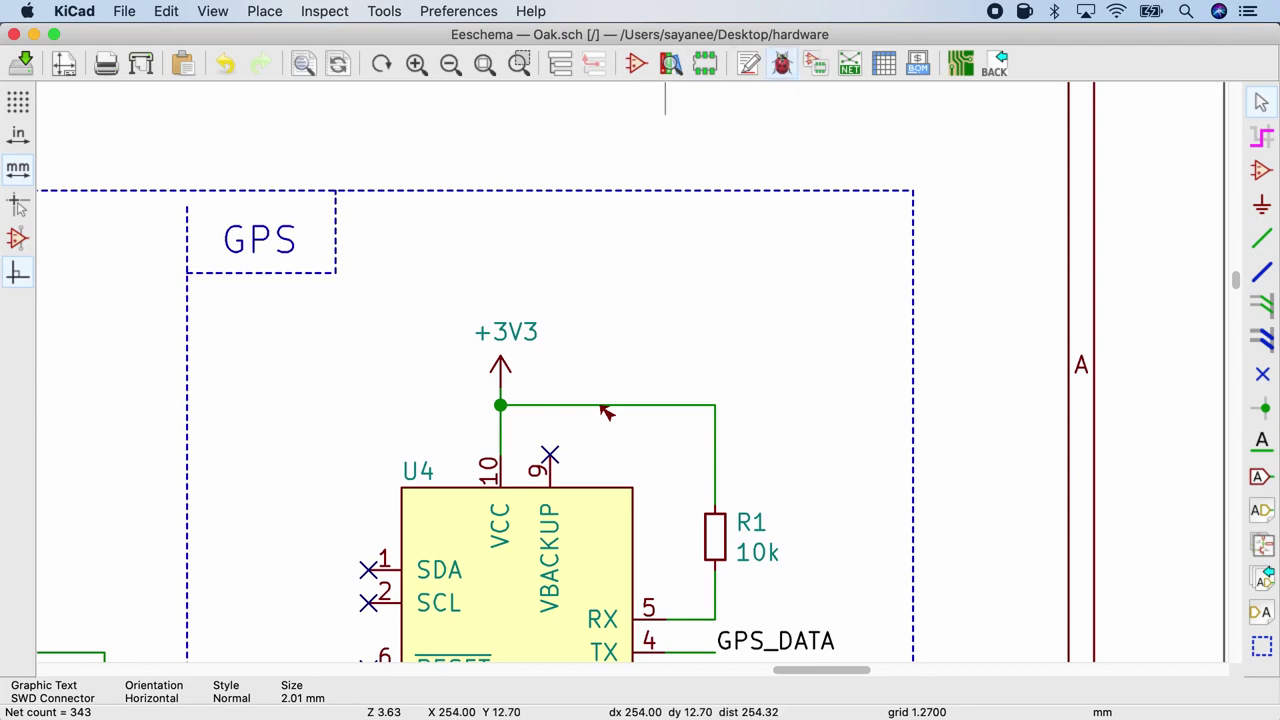
click(782, 63)
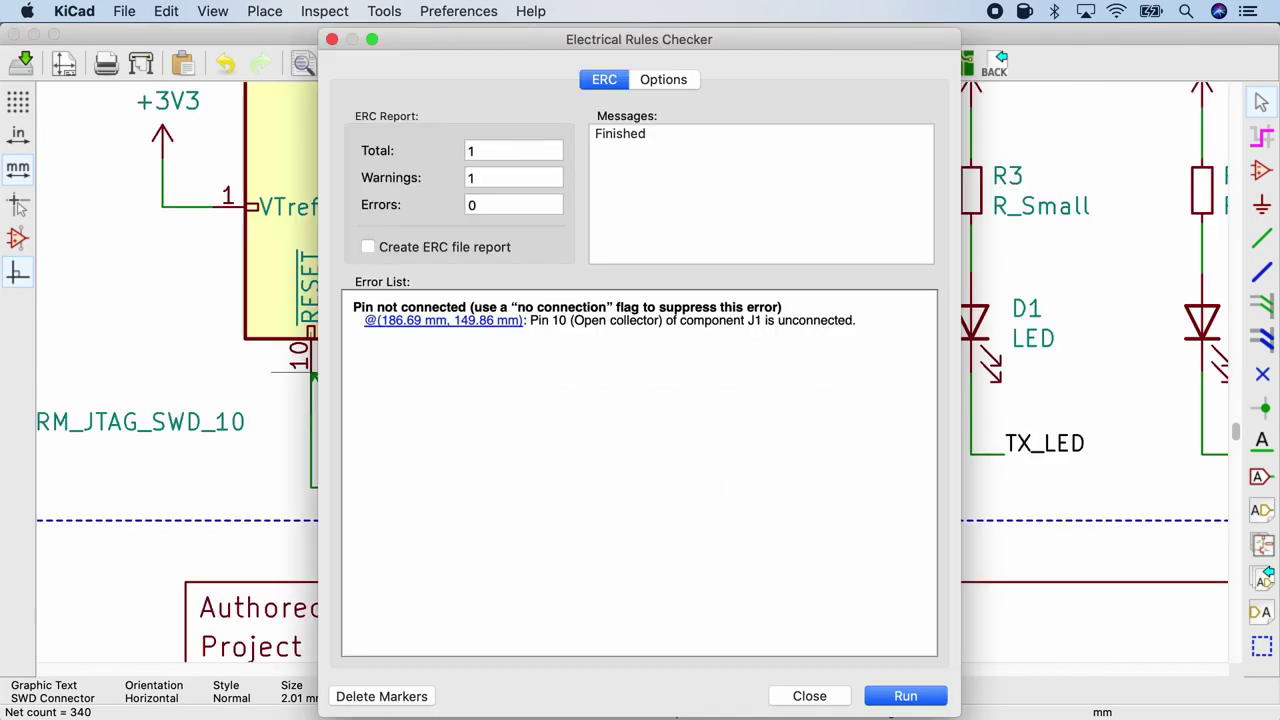
key(Escape)
Step: Label U1's RESET pin 40 net RST and run the electrical rules check again
scroll(320, 390, down, 5)
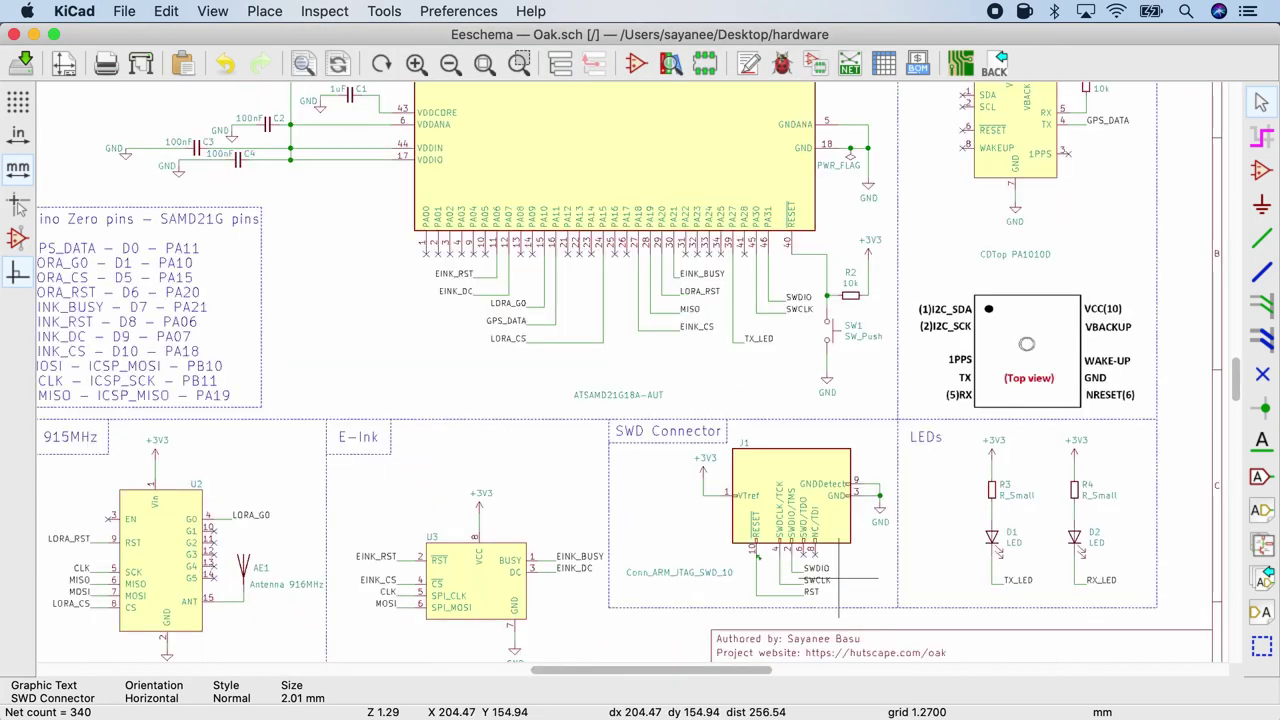
scroll(632, 372, up, 5)
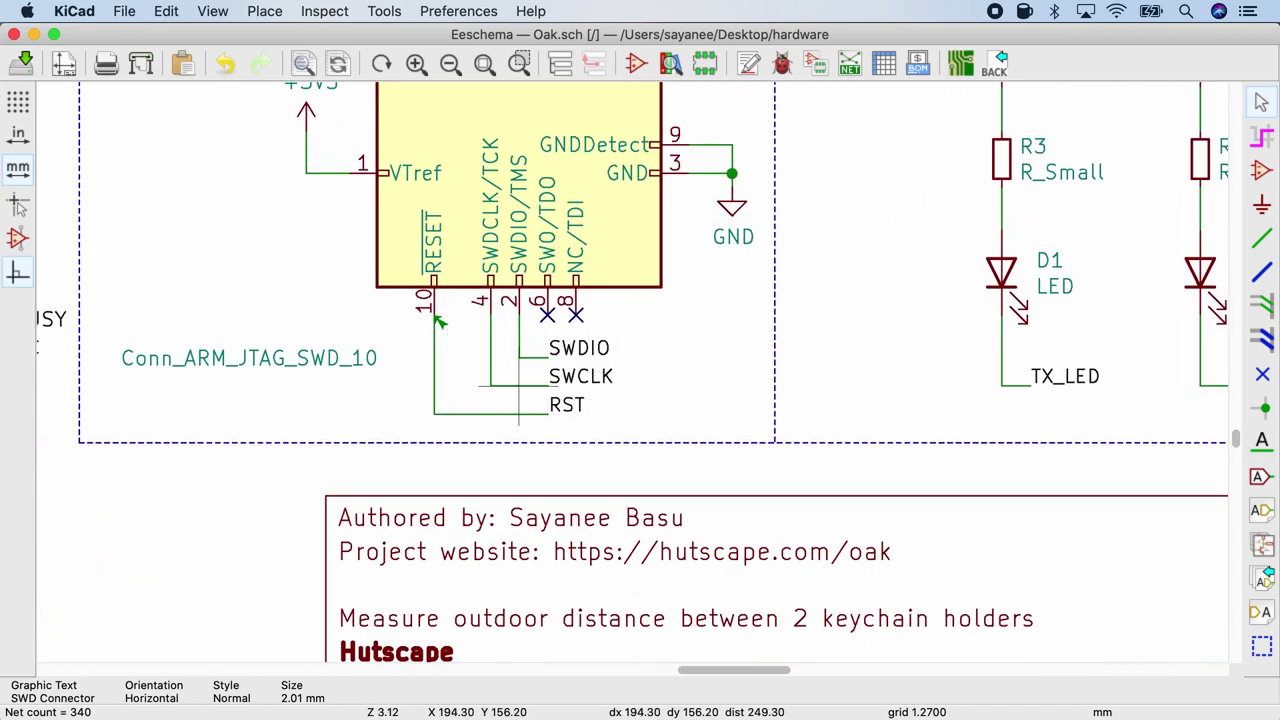
scroll(632, 372, up, 3)
scroll(632, 372, down, 6)
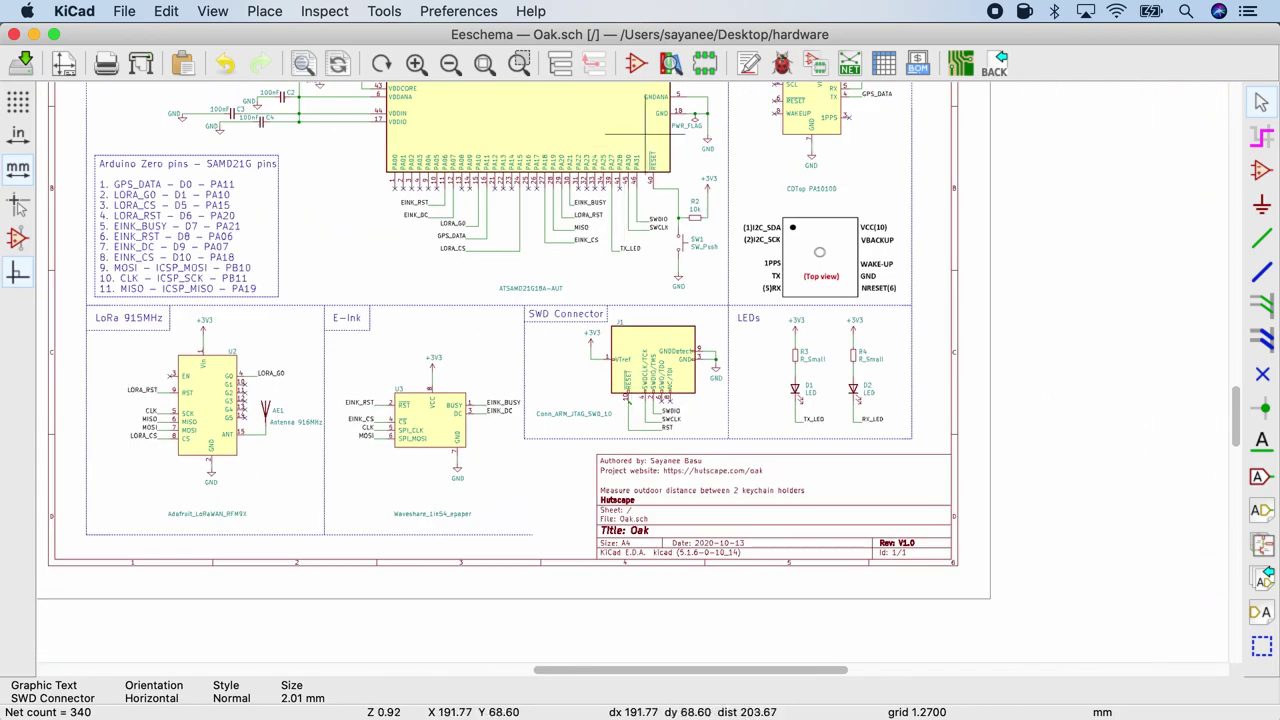
scroll(628, 289, up, 3)
scroll(632, 372, up, 5)
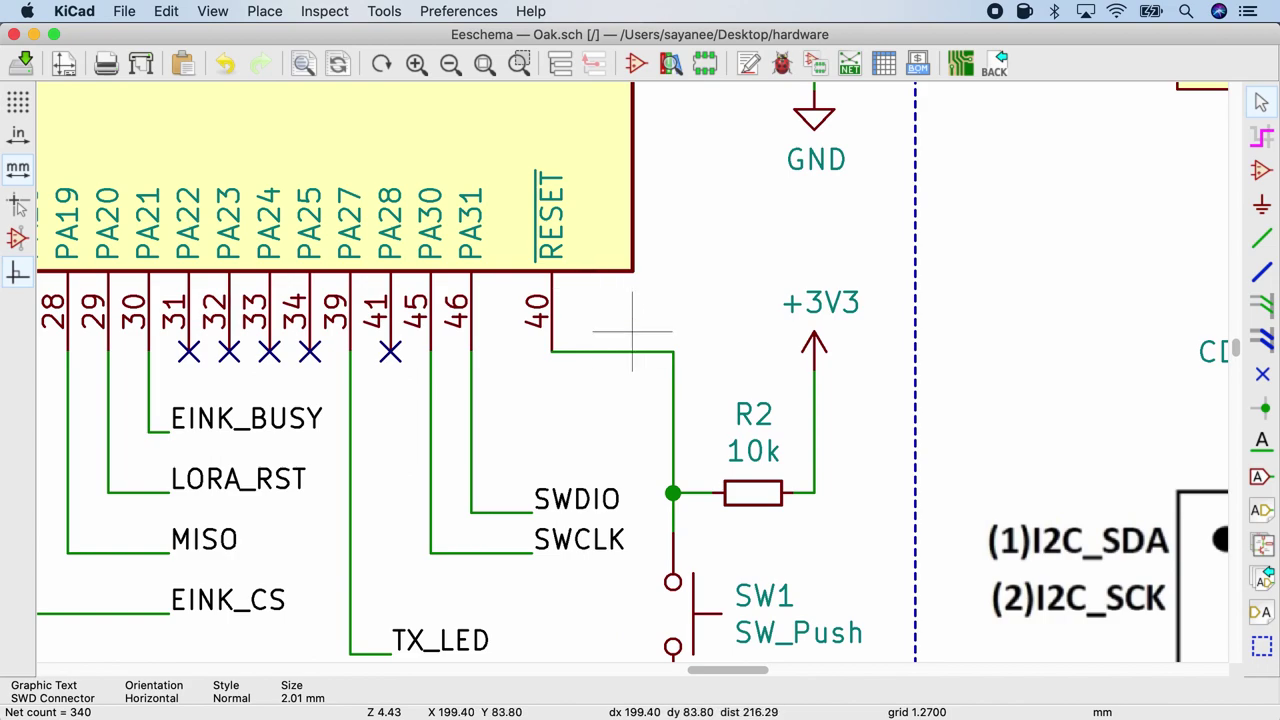
key(l)
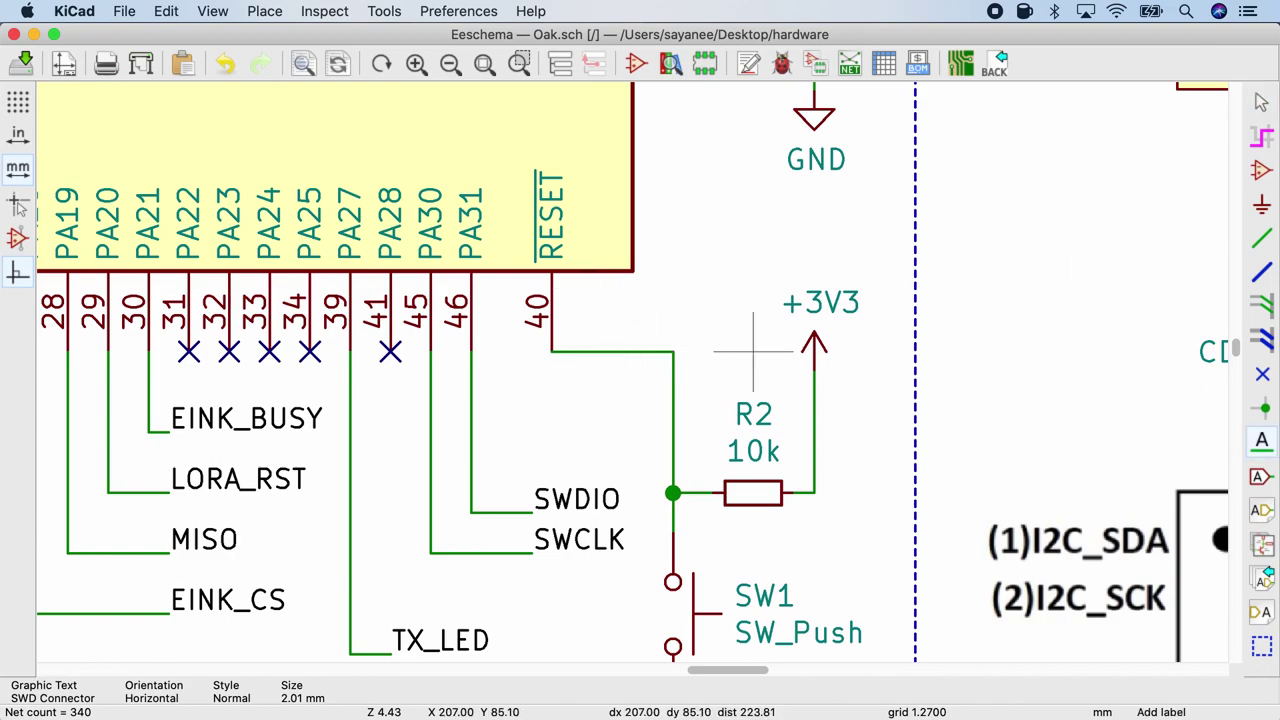
click(692, 351)
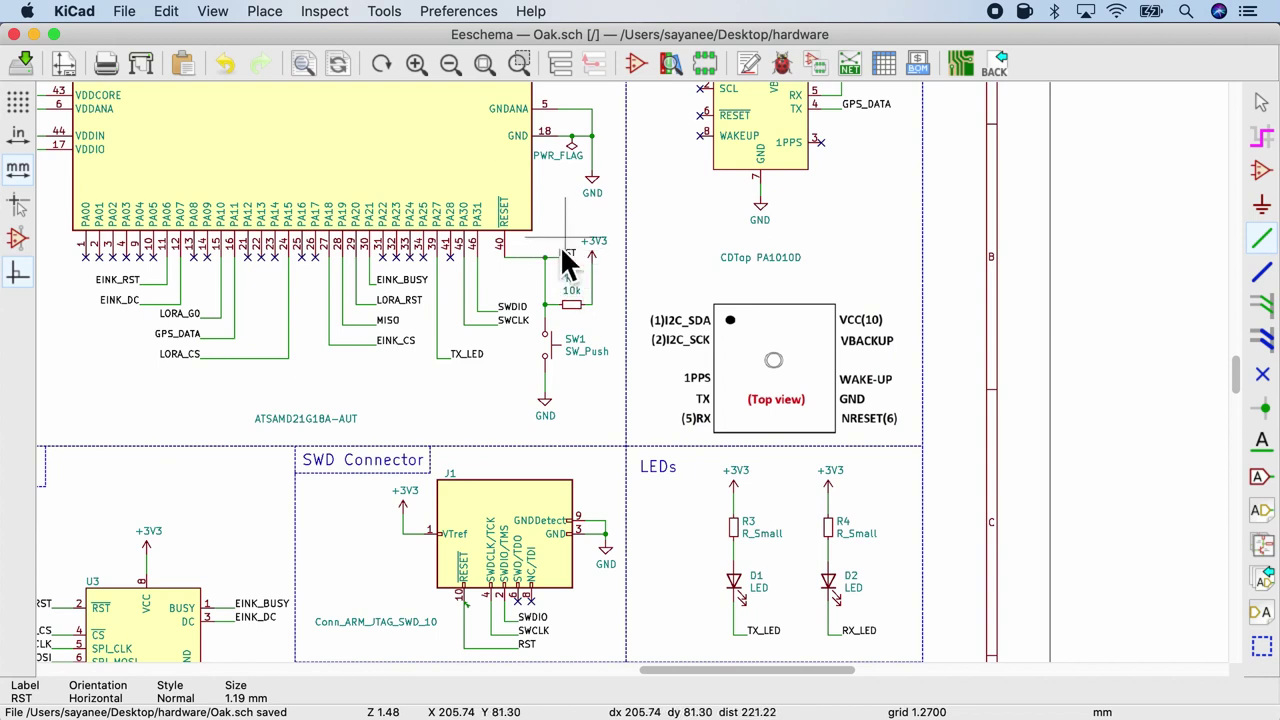
click(784, 65)
click(924, 702)
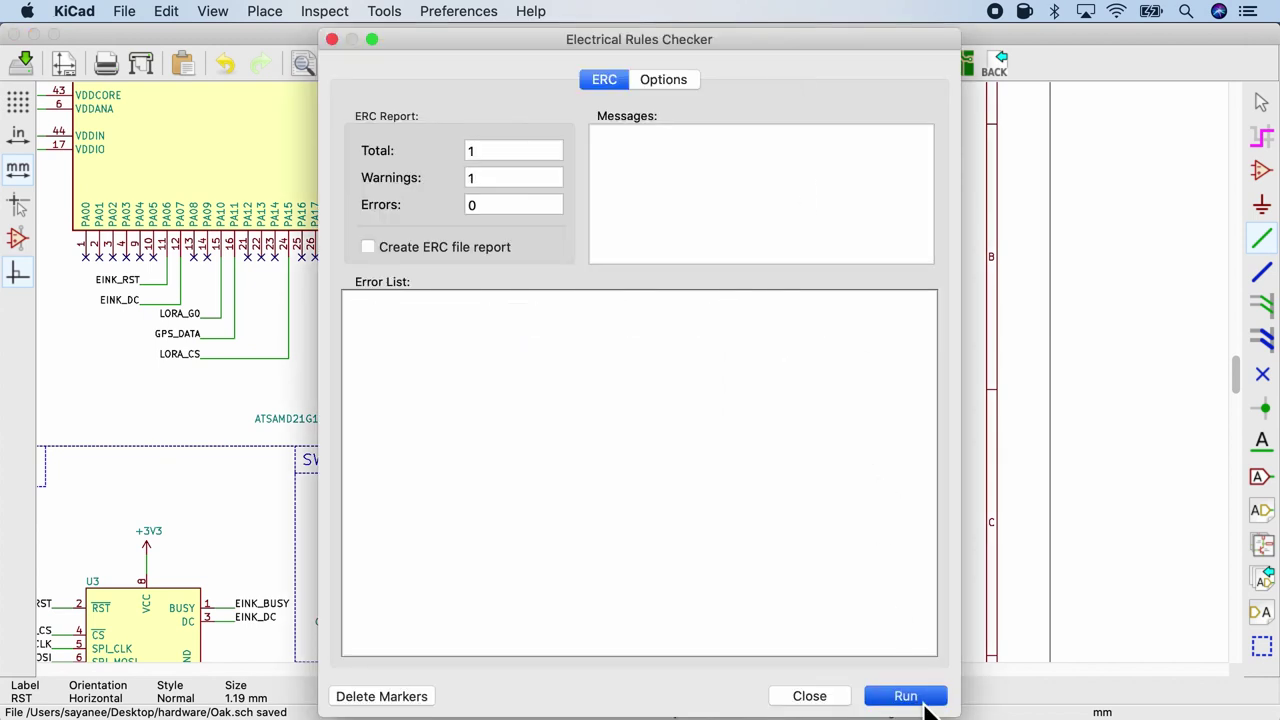